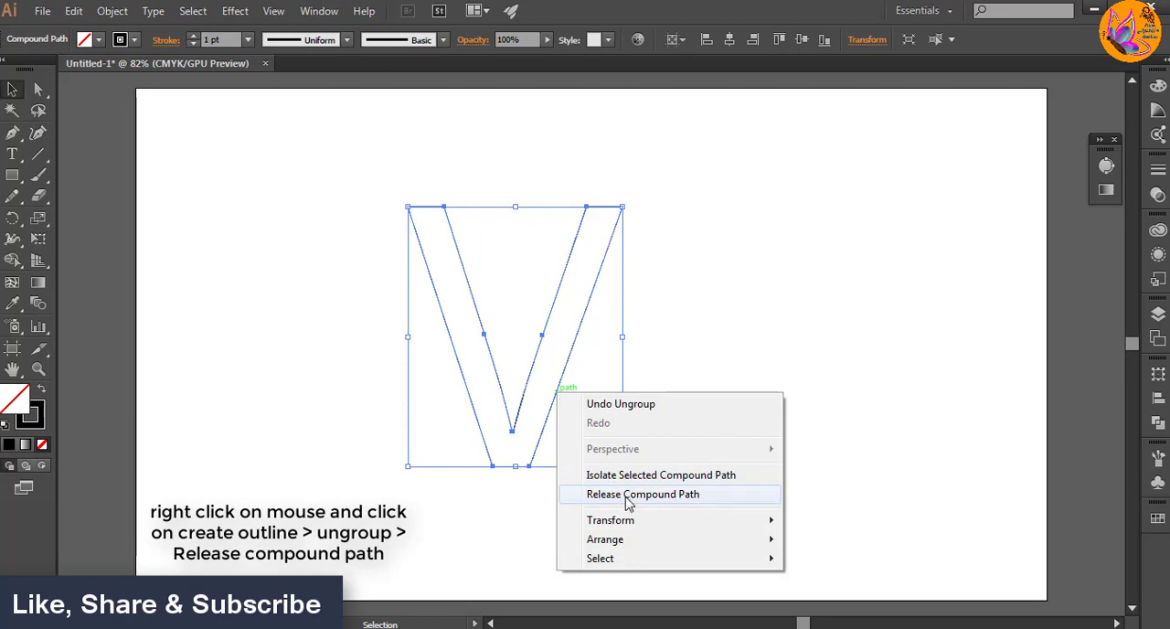
Step: Release the V outline's compound path and delete the short top segments closing both arms
left_click(628, 494)
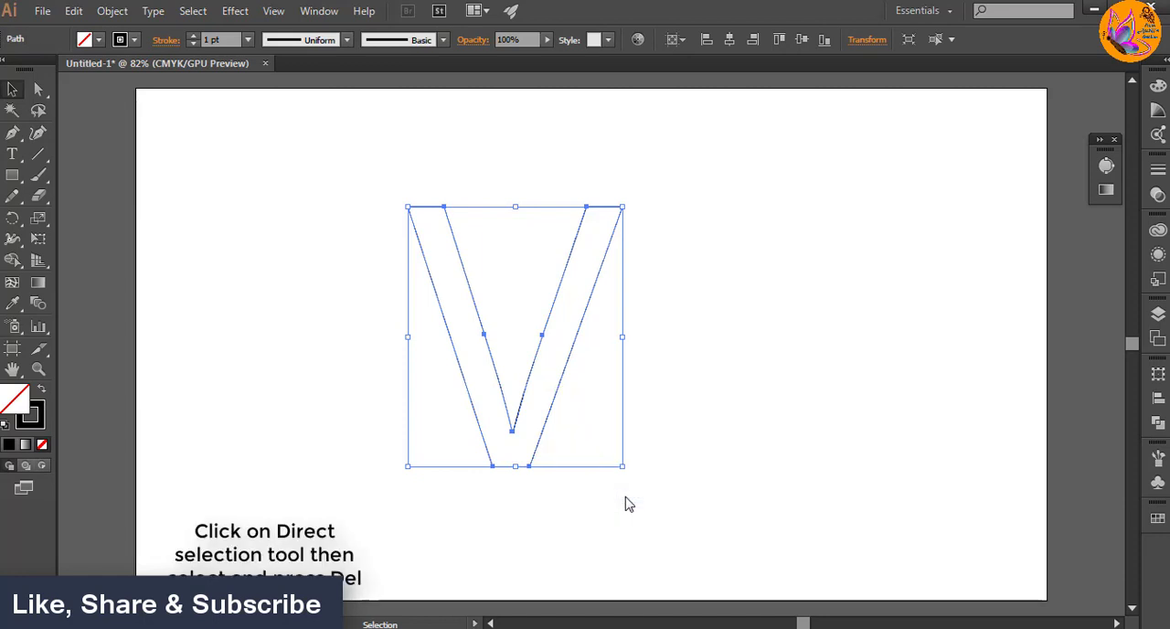
left_click(609, 384)
left_click(38, 89)
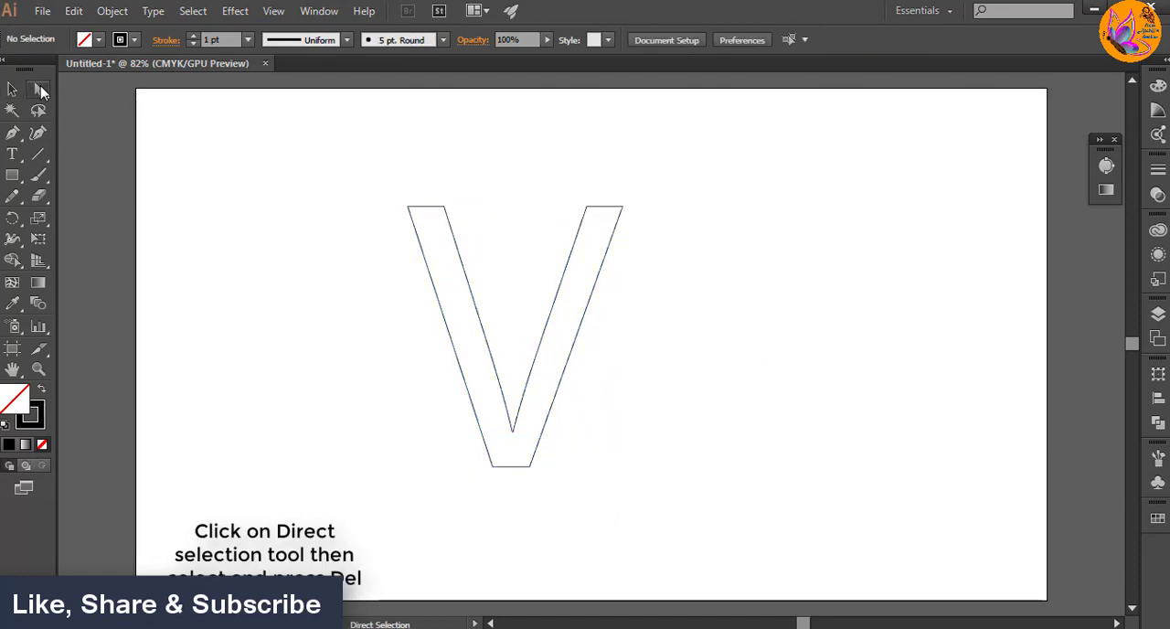
left_click_drag(596, 194, 606, 231)
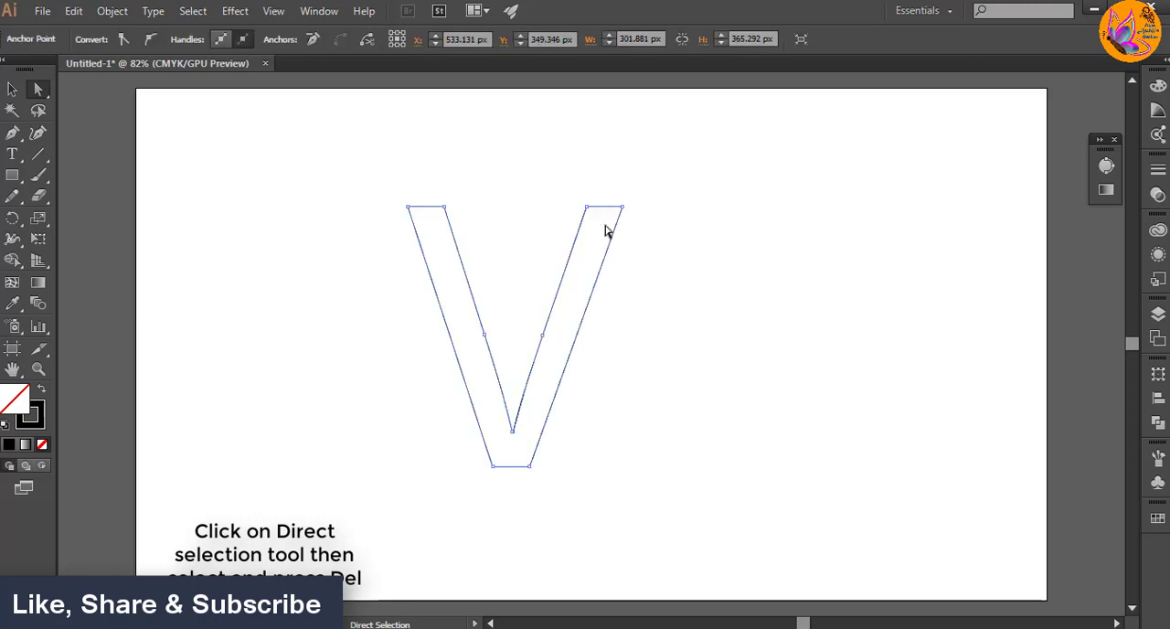
key("Delete")
left_click_drag(418, 197, 436, 221)
key("Delete")
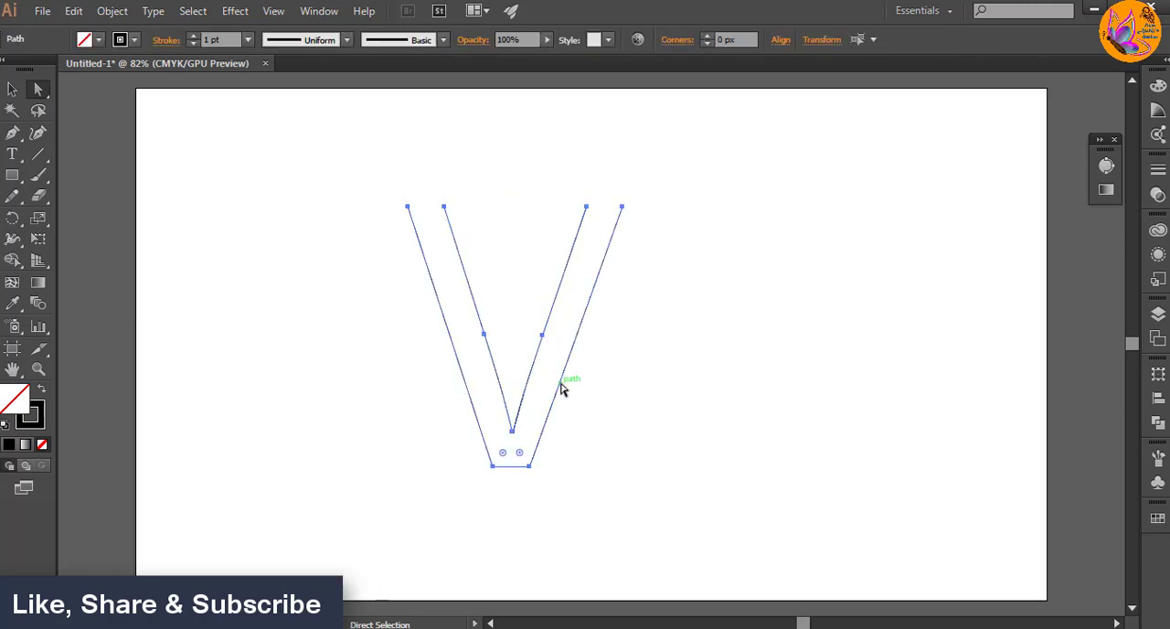
left_click(645, 429)
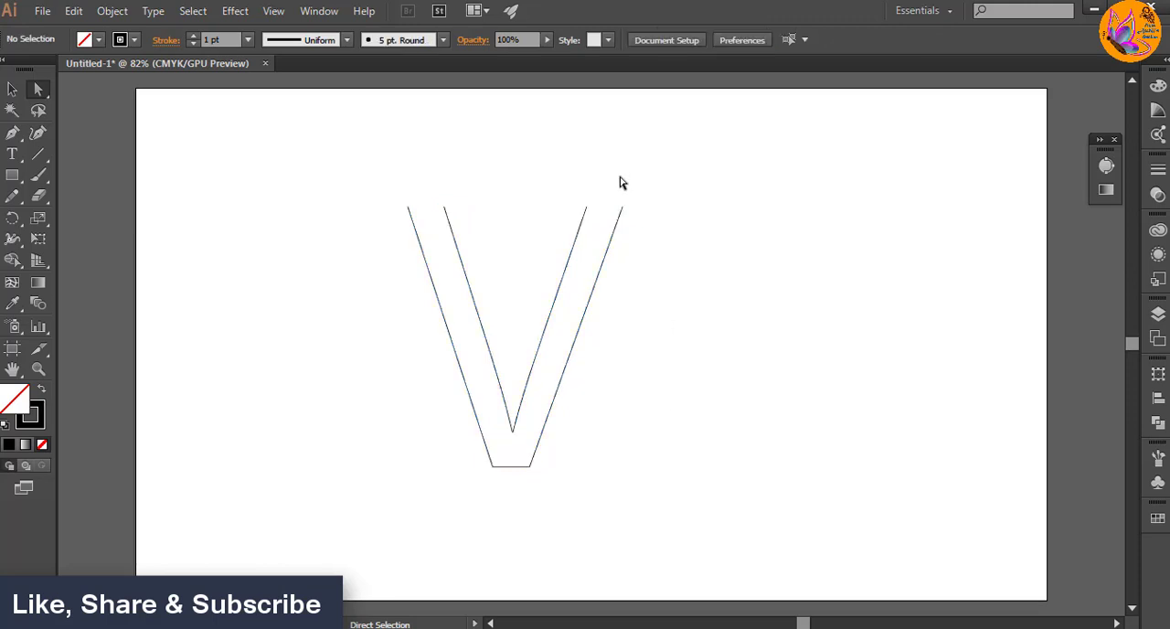
Step: Delete the V's outer side lines, bottom segment and leftover anchor point, keeping only the inner V path
left_click(622, 207)
key("Delete")
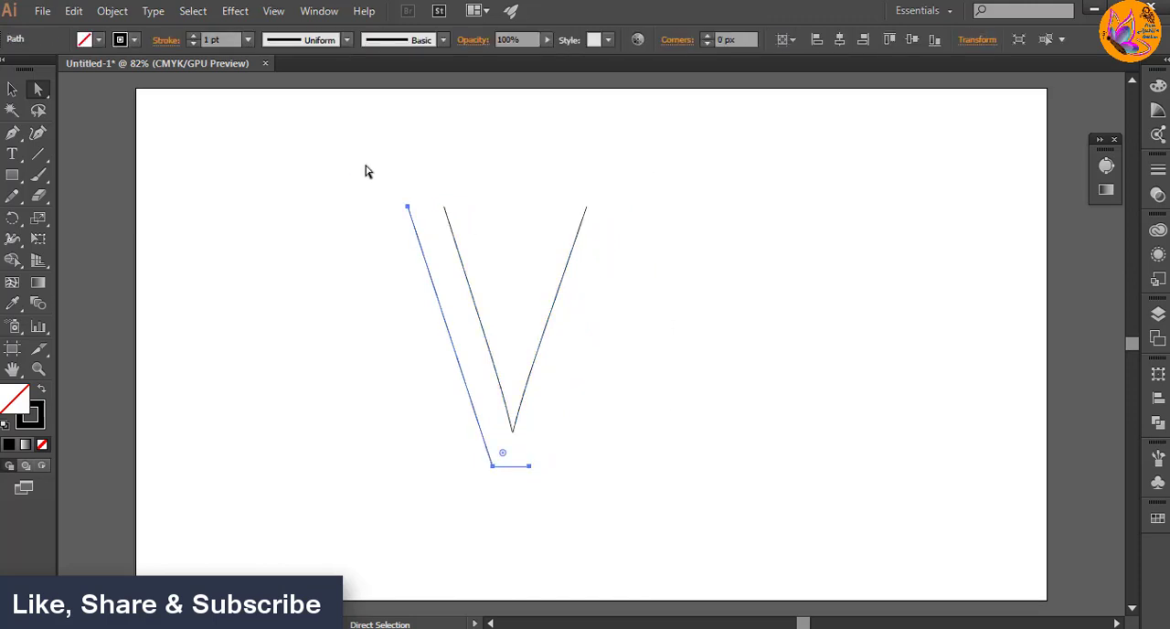
left_click_drag(393, 203, 431, 302)
key("Delete")
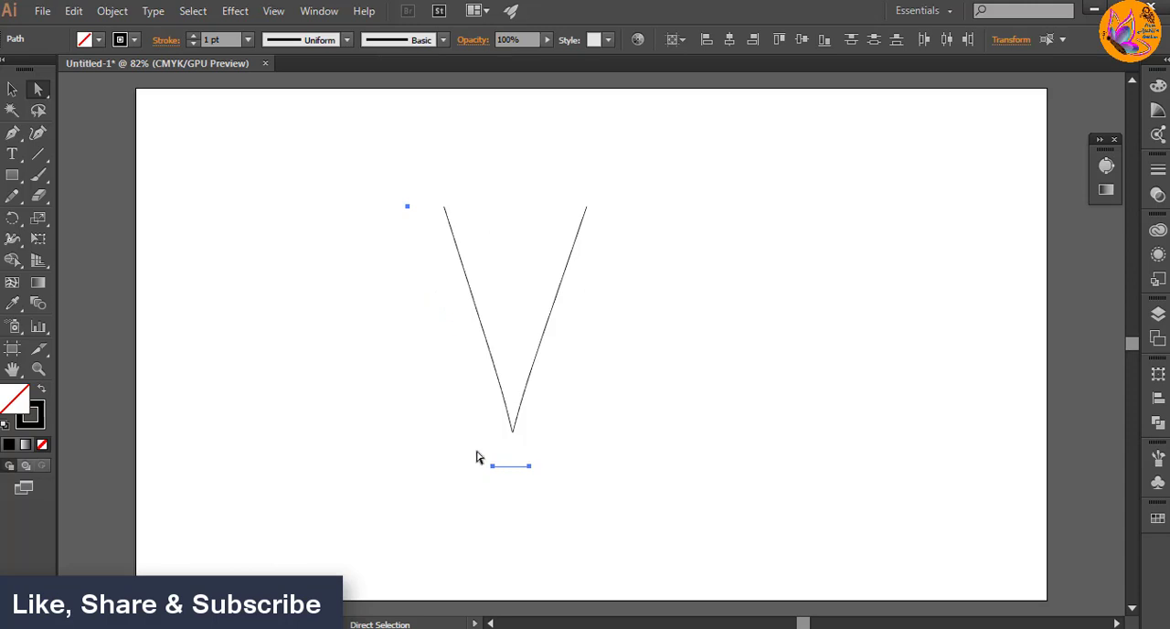
left_click(552, 495)
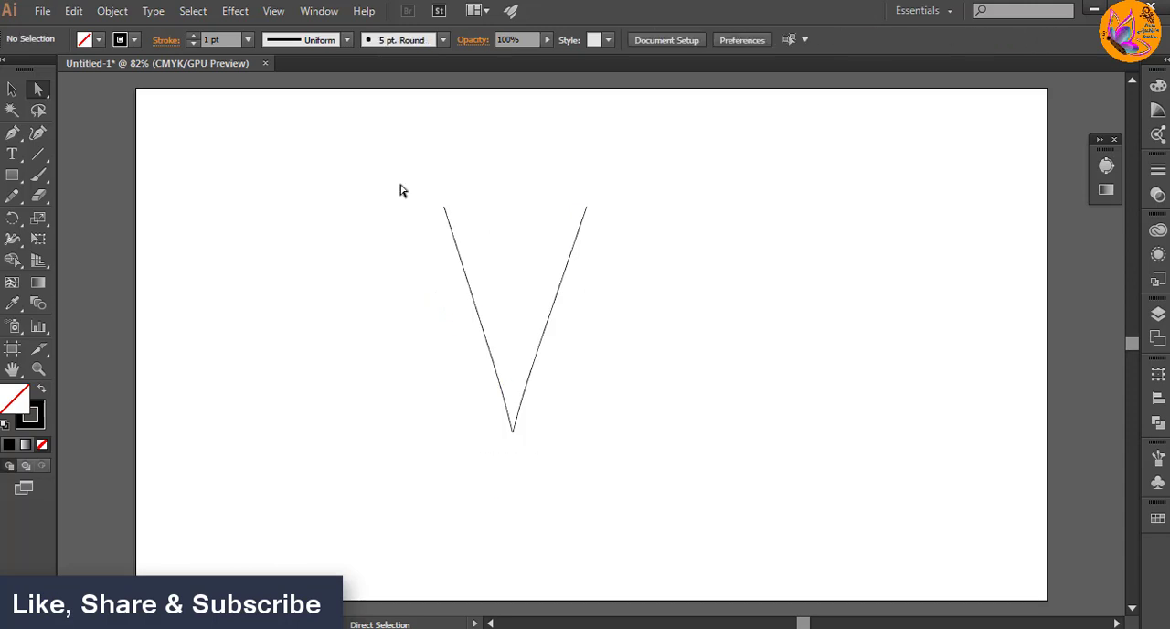
left_click_drag(422, 186, 634, 418)
left_click(8, 91)
left_click(606, 307)
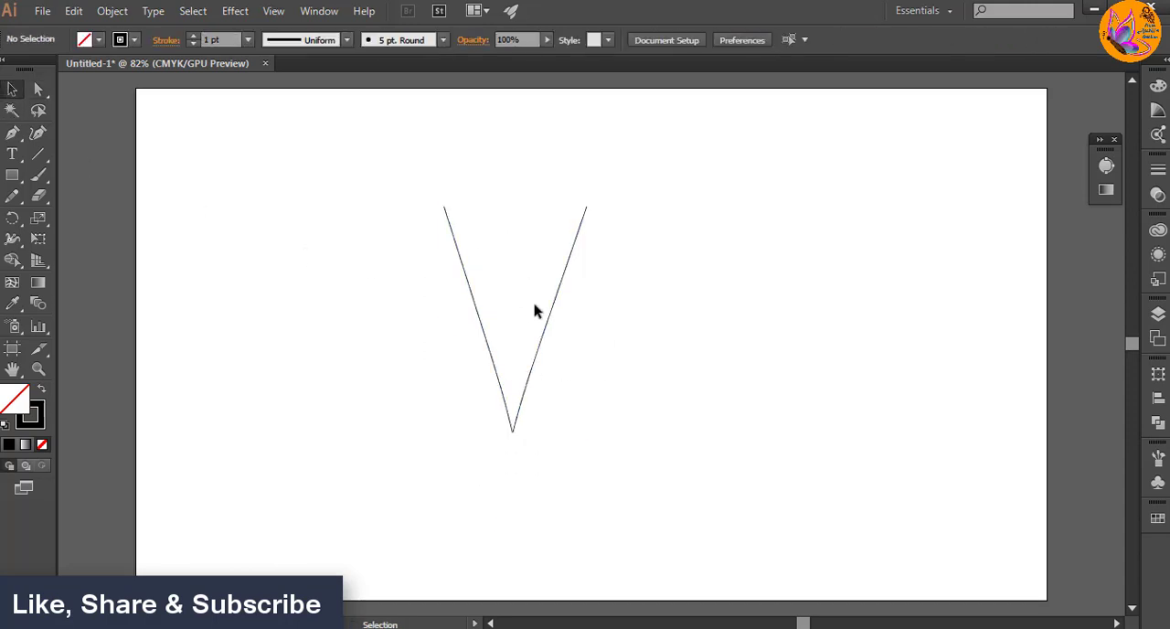
Step: Enlarge the V path proportionally, reduce it slightly, and reposition it near the artboard's lower centre
left_click(544, 327)
left_click_drag(586, 432, 711, 593)
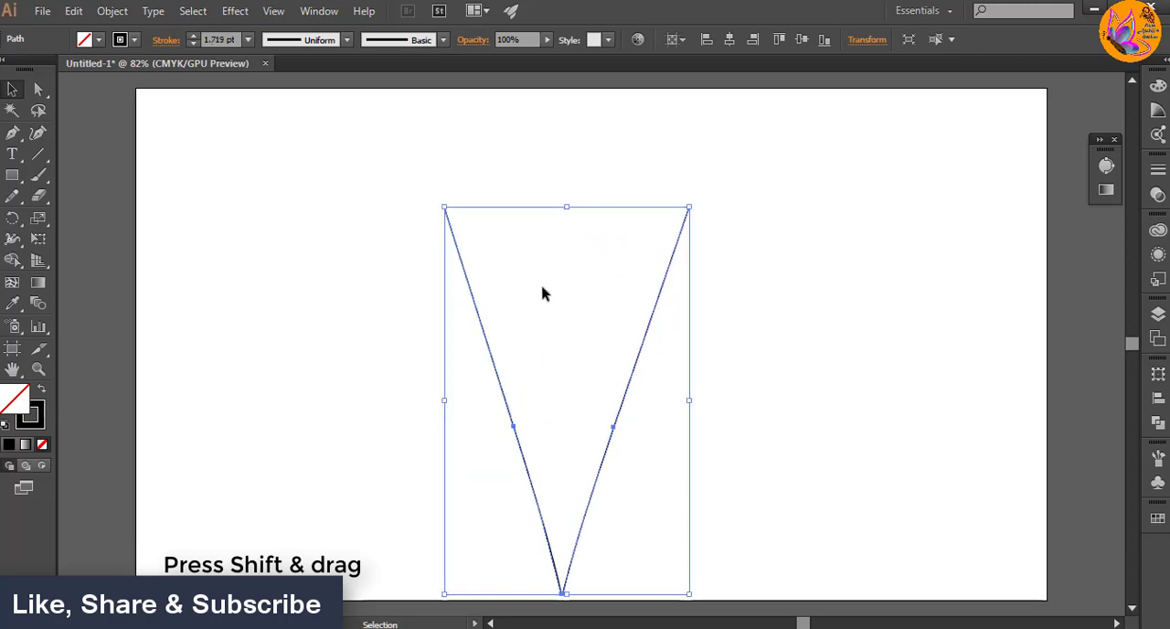
left_click_drag(444, 208, 495, 288)
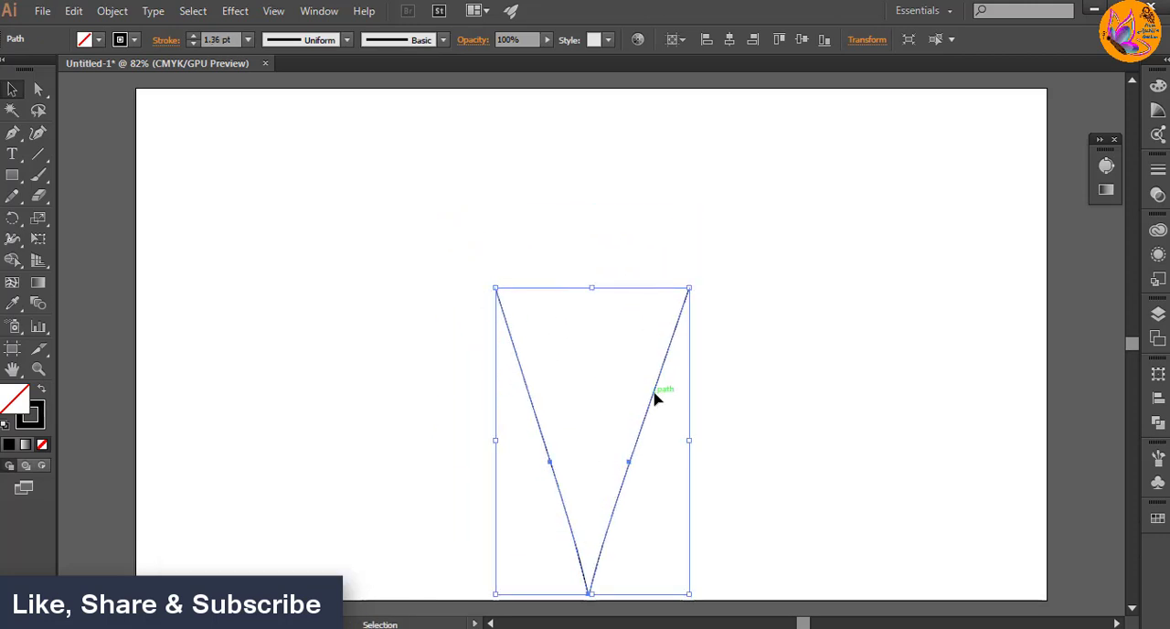
left_click_drag(658, 396, 672, 379)
left_click(183, 342)
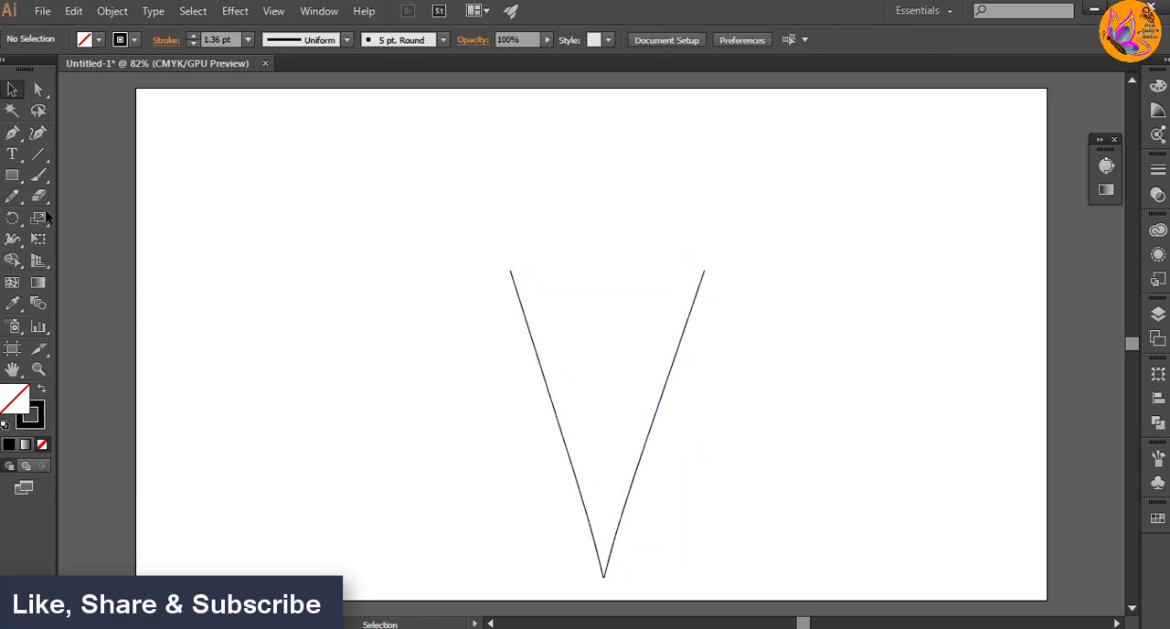
Step: Draw a small circle in the artboard's upper-left area with the Ellipse tool and fill it with the White, Black gradient
left_click_drag(12, 174, 82, 217)
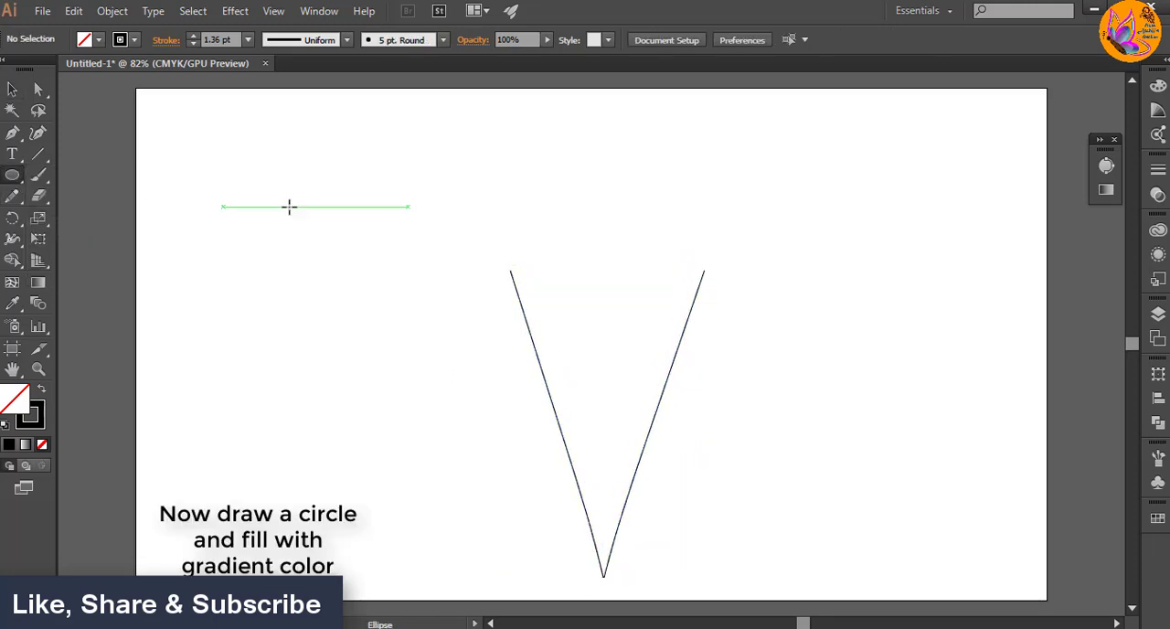
left_click_drag(188, 158, 274, 242)
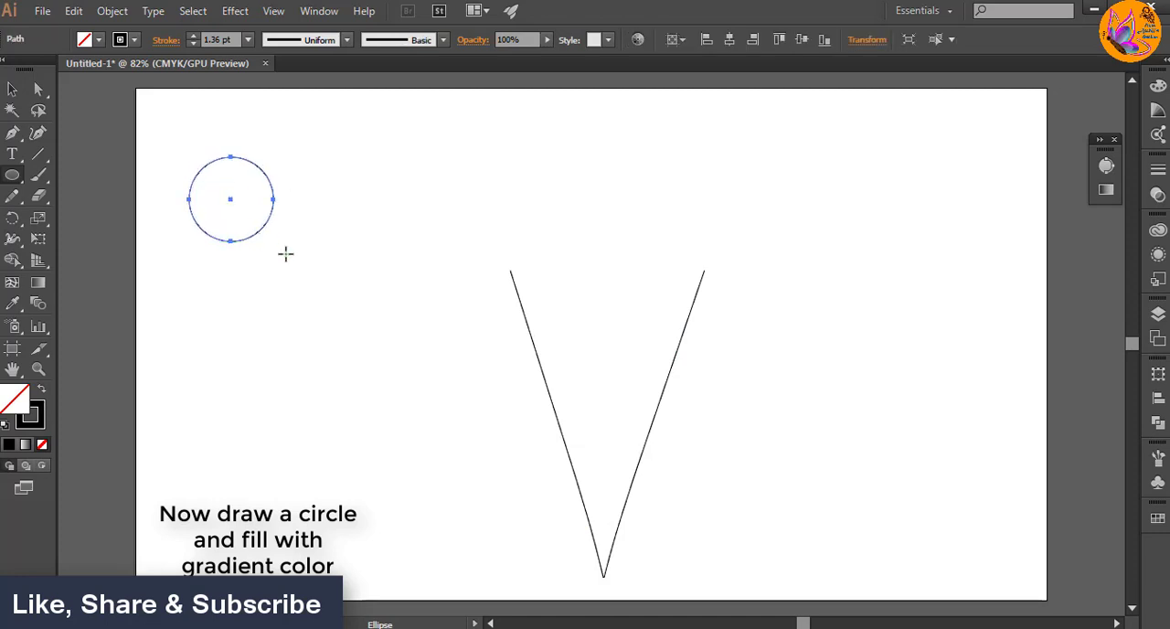
left_click(1105, 189)
left_click(908, 177)
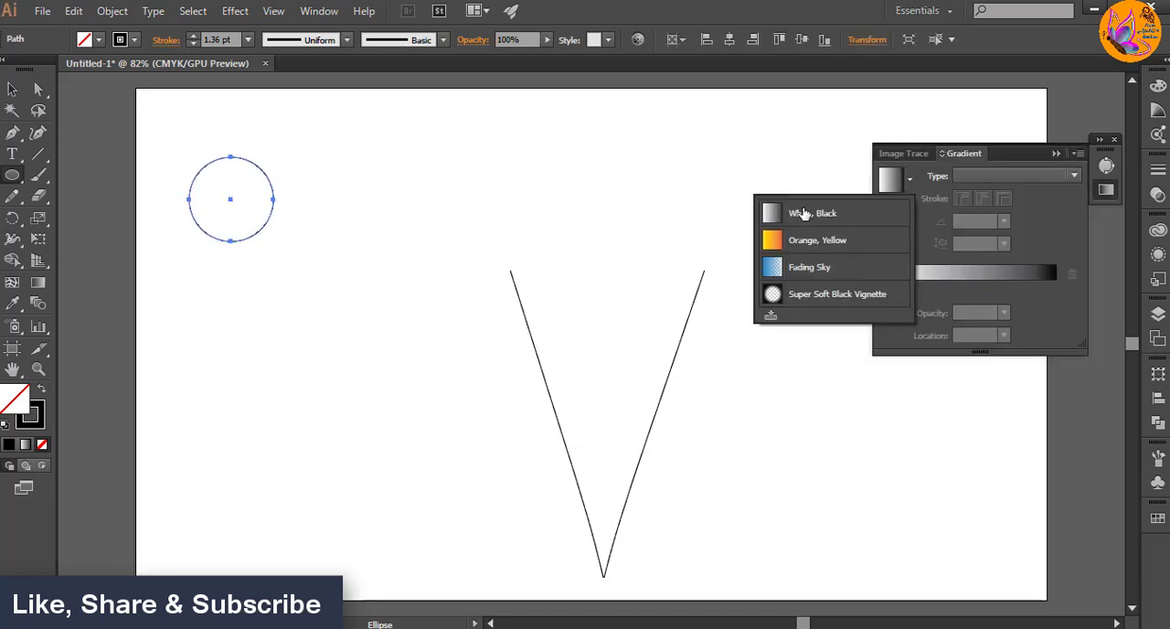
left_click(806, 212)
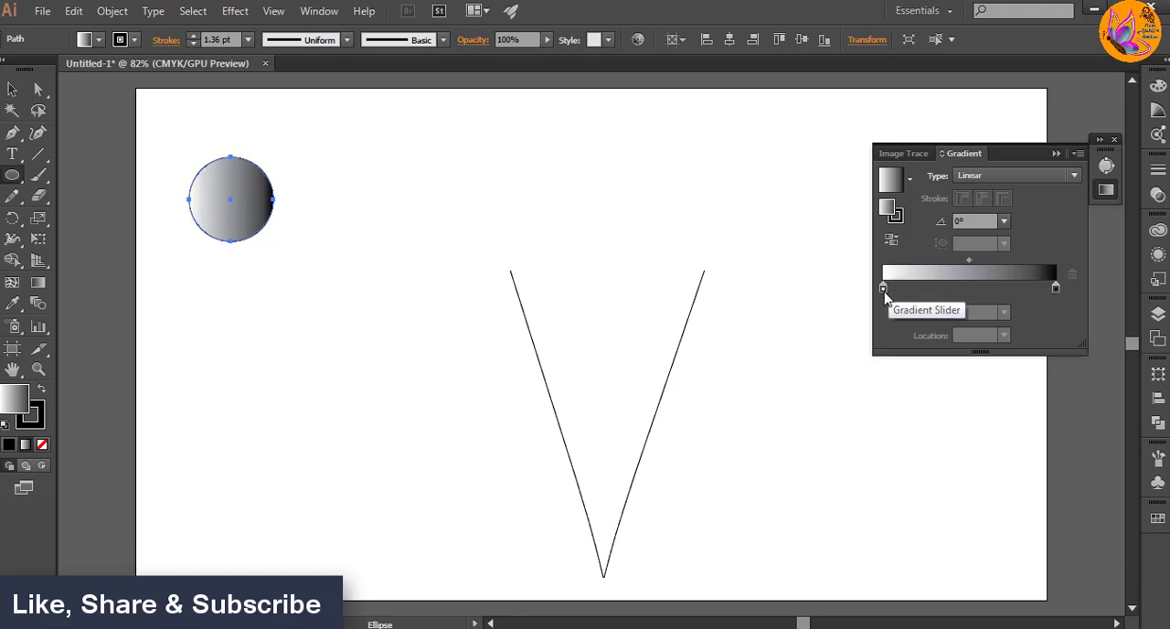
Step: Set the circle gradient's start stop to dark red and add a bright red stop near the start
double_click(883, 289)
left_click(828, 380)
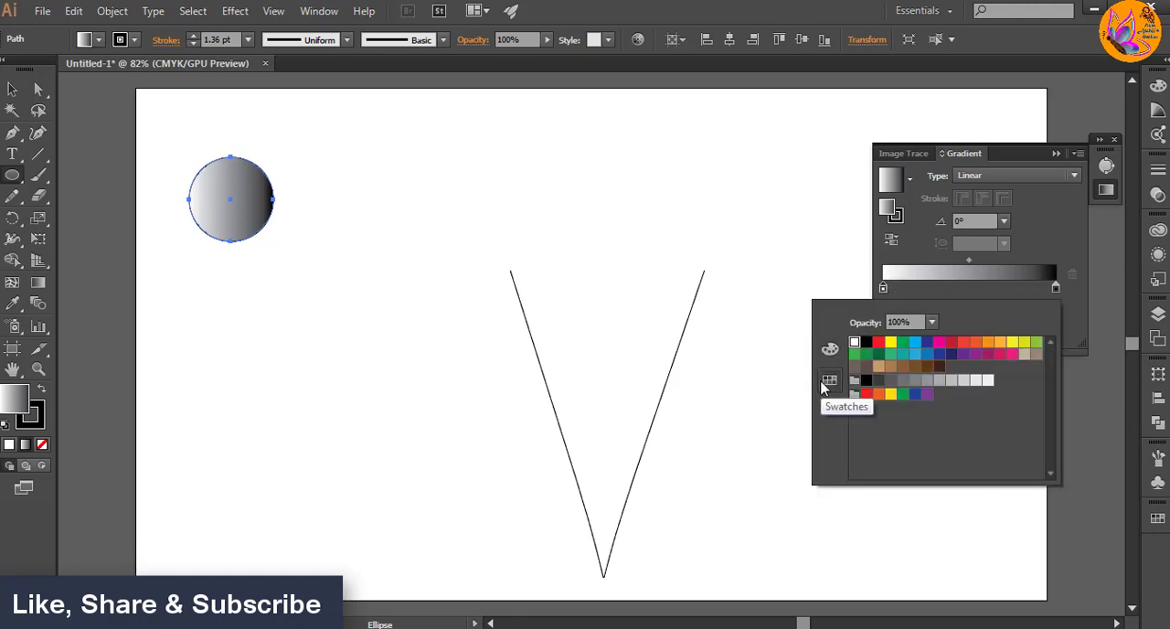
left_click(951, 341)
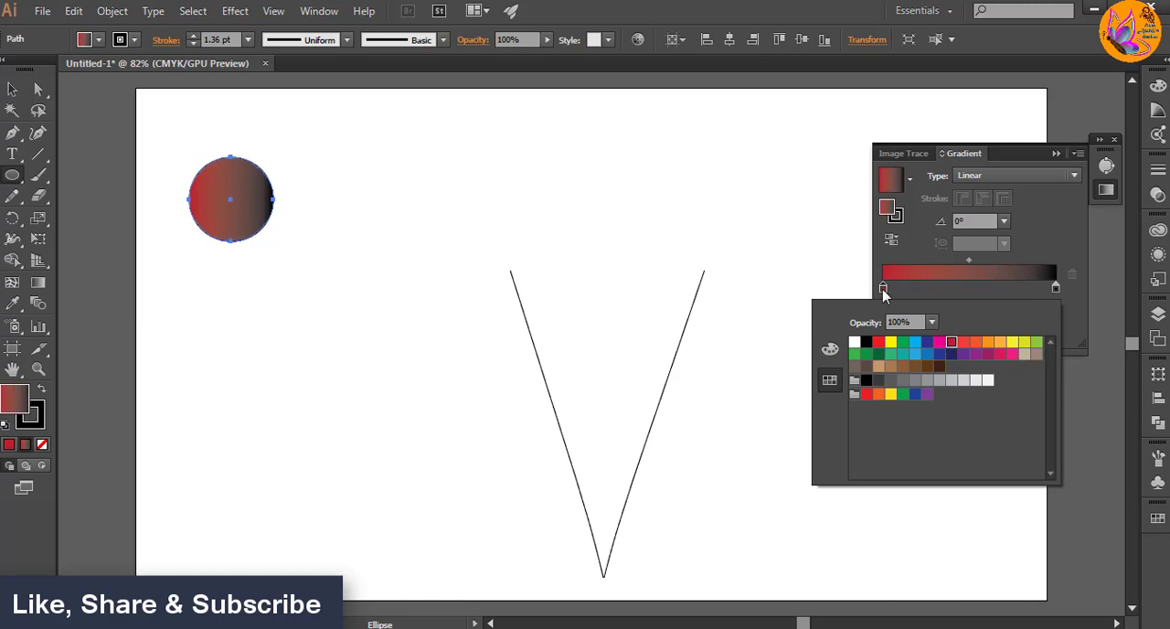
left_click(883, 291)
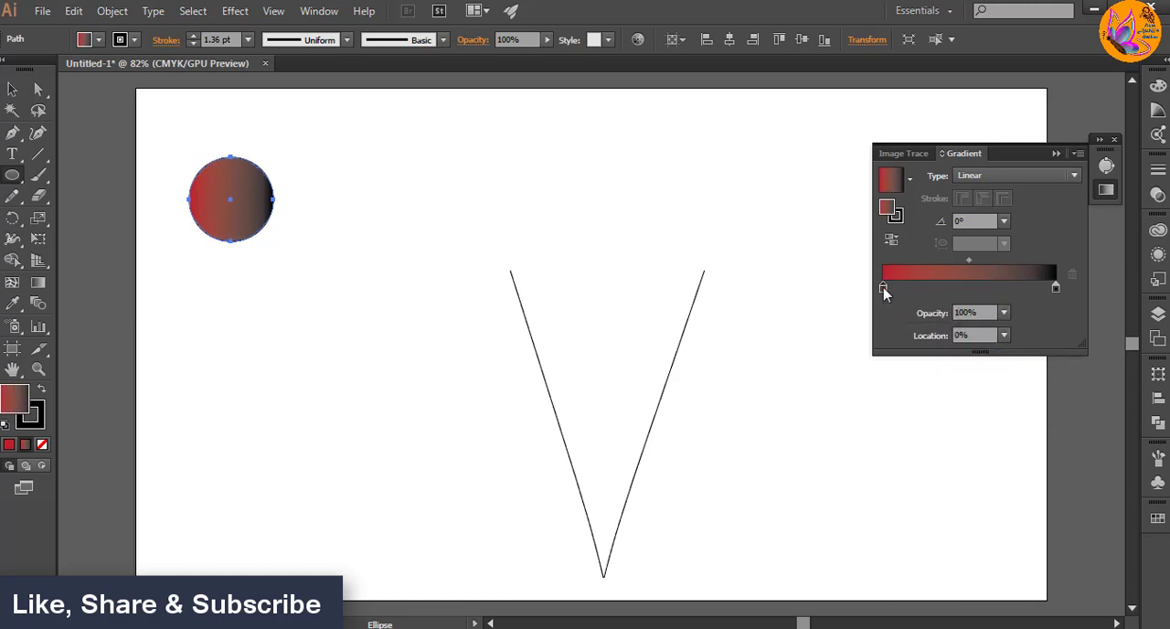
left_click(921, 289)
double_click(922, 289)
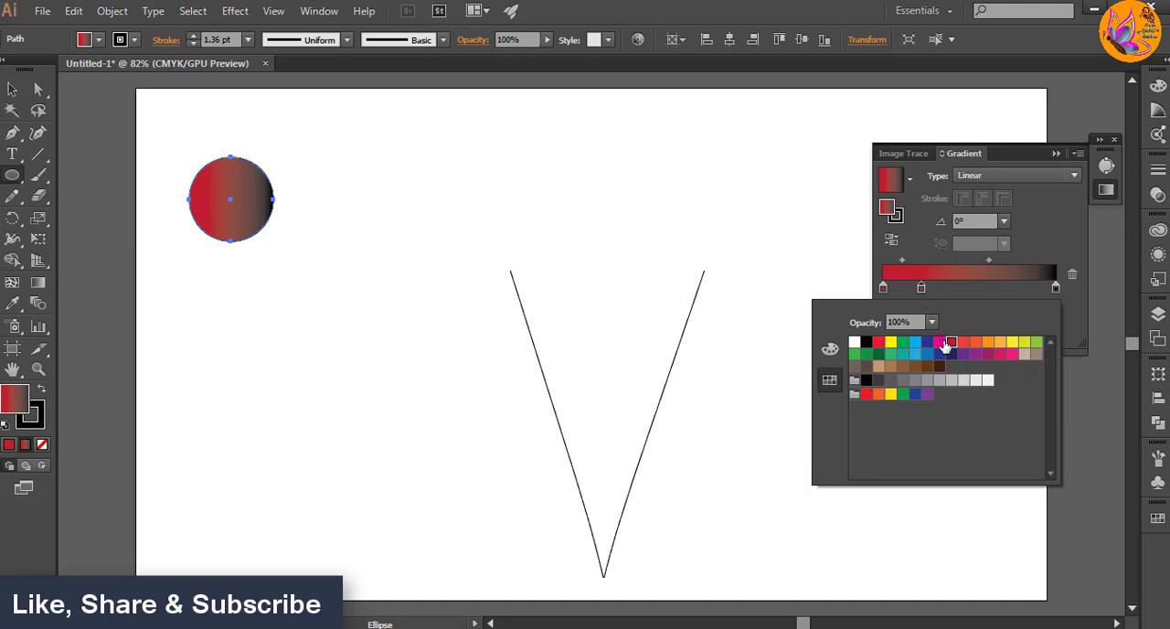
left_click(878, 342)
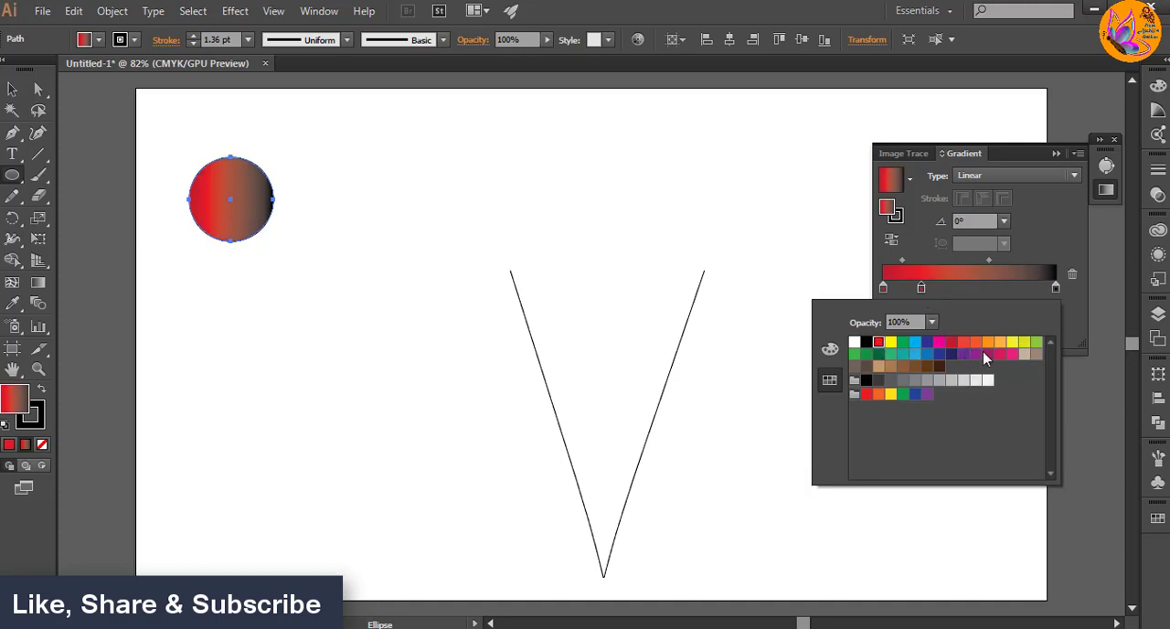
Step: Set the circle gradient's end stop to purple
left_click(1057, 289)
double_click(1056, 289)
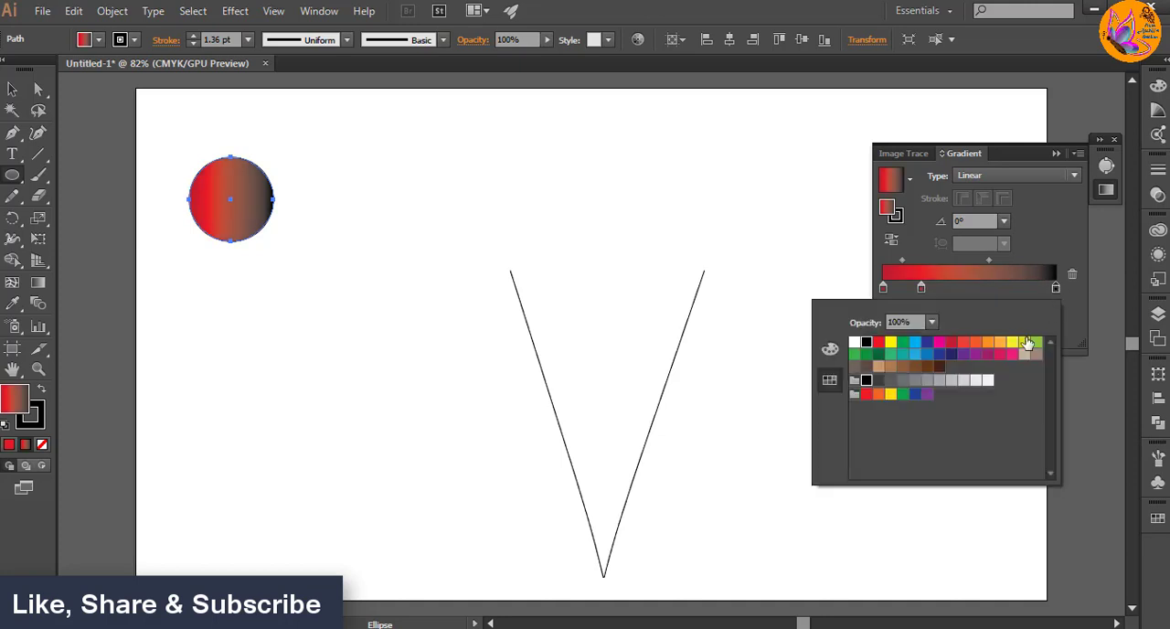
left_click(966, 356)
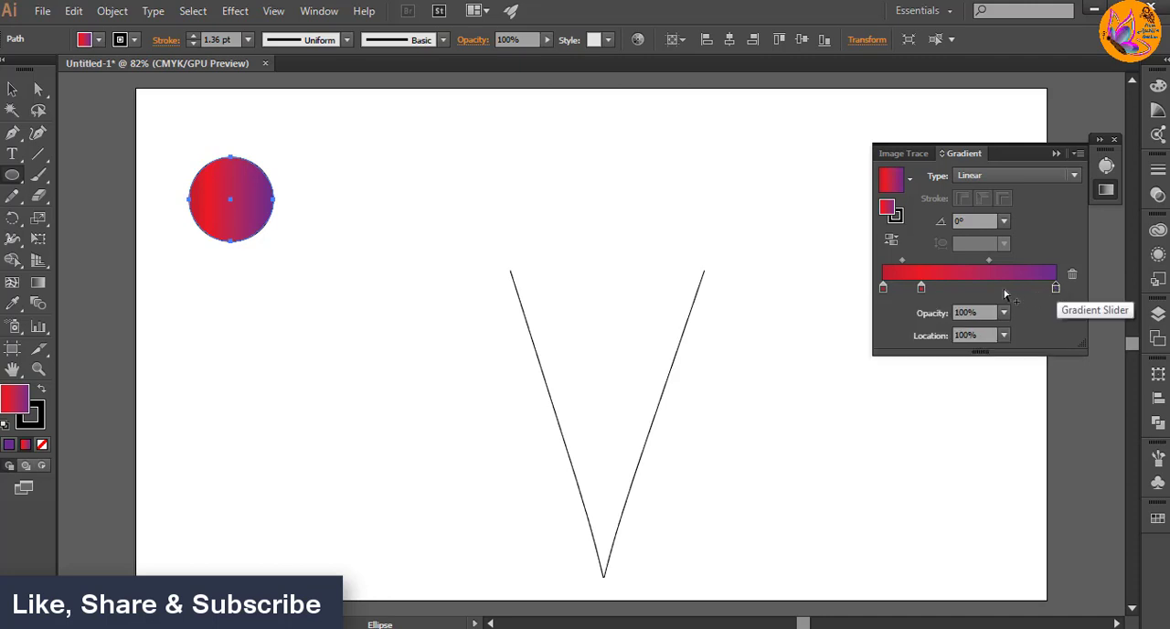
Step: Add plum and purple stops between the gradient's bright red stop and its purple end stop
left_click_drag(1056, 291, 994, 288)
double_click(994, 288)
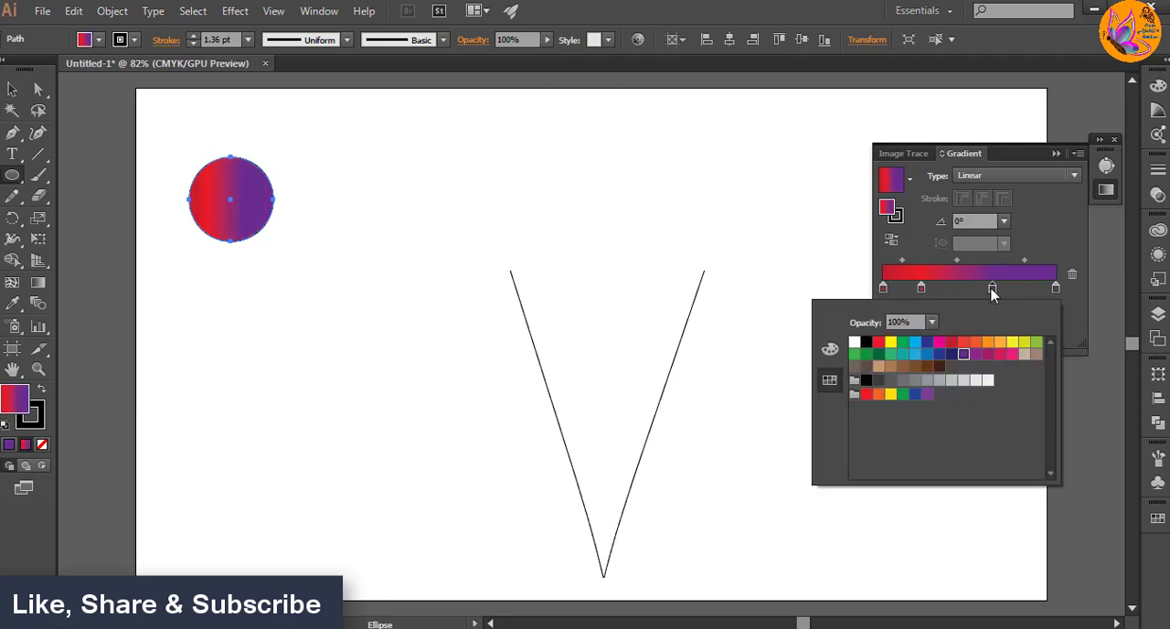
left_click(988, 355)
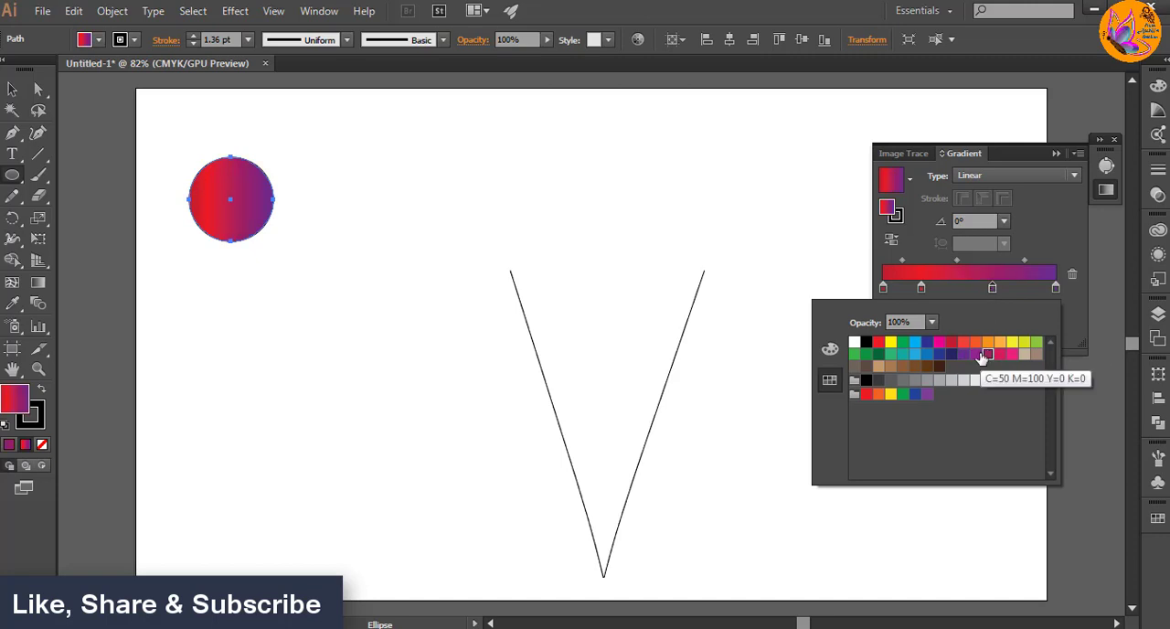
left_click(1058, 290)
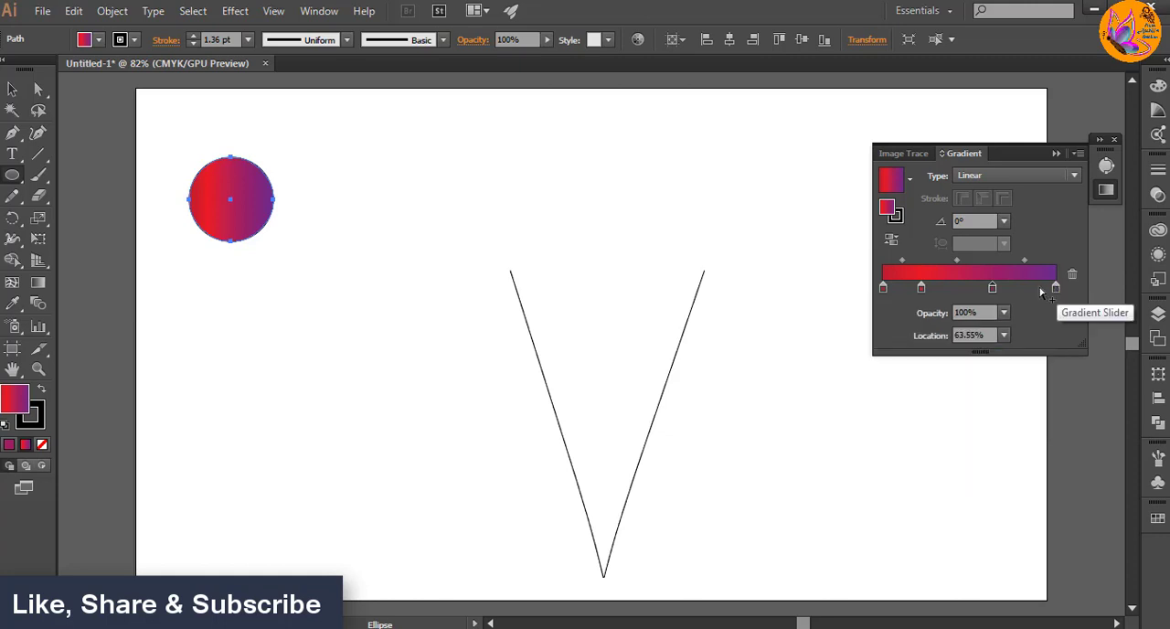
left_click_drag(1052, 290, 976, 294)
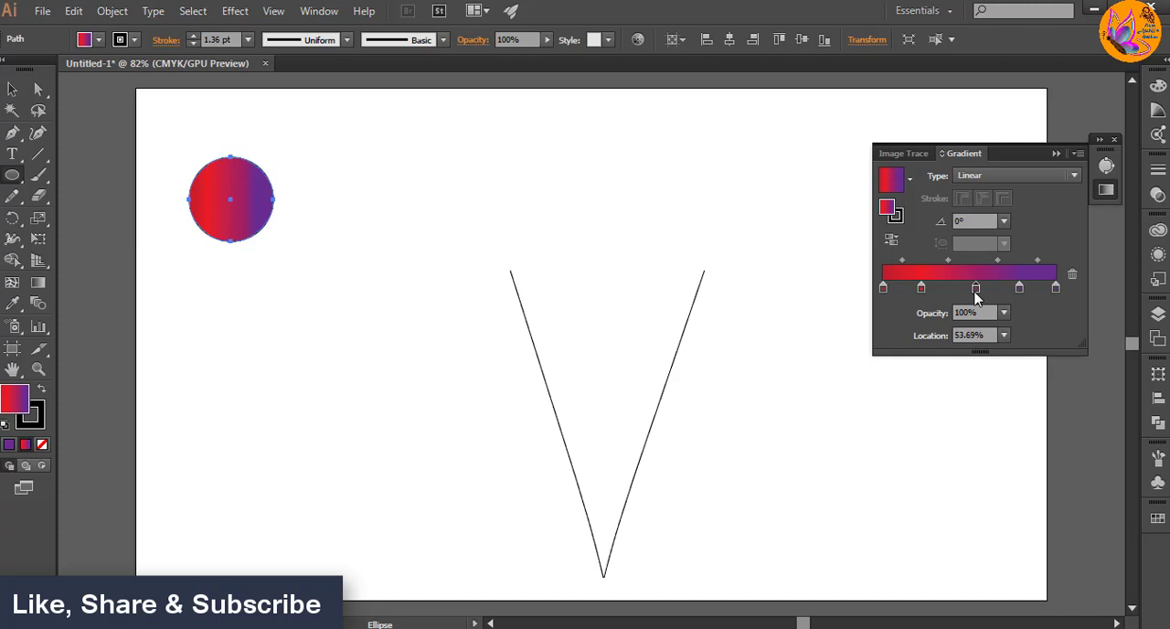
Step: Change the gradient's start stop to yellow with CMYK values C 15, M 0, Y 100, K 10
double_click(883, 289)
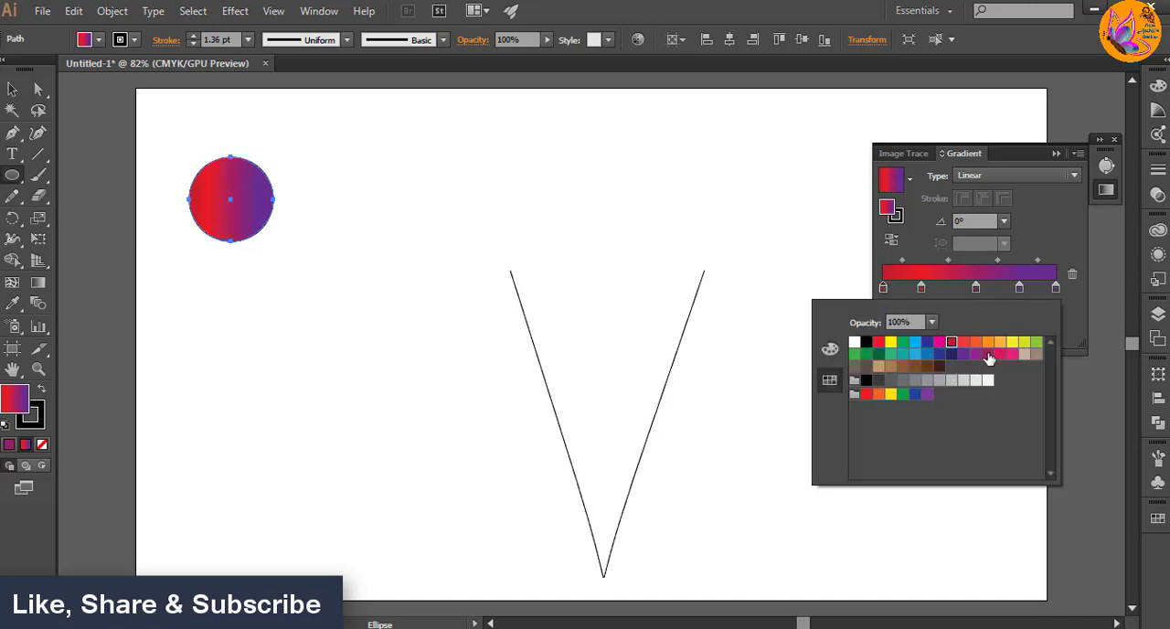
double_click(884, 290)
left_click(829, 349)
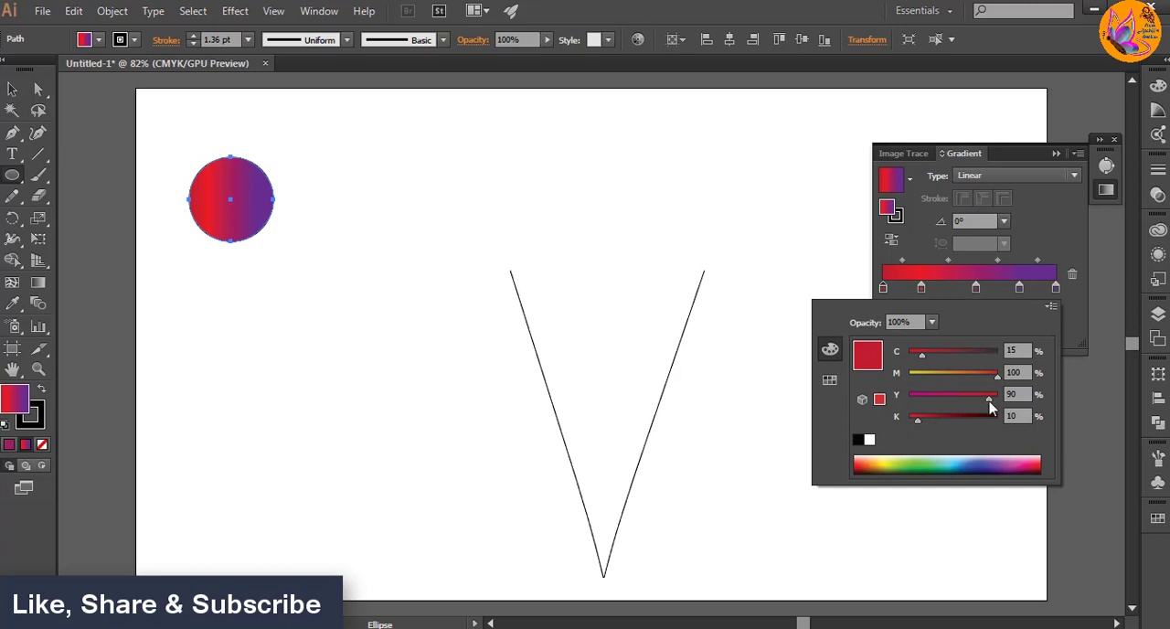
left_click_drag(990, 408, 898, 379)
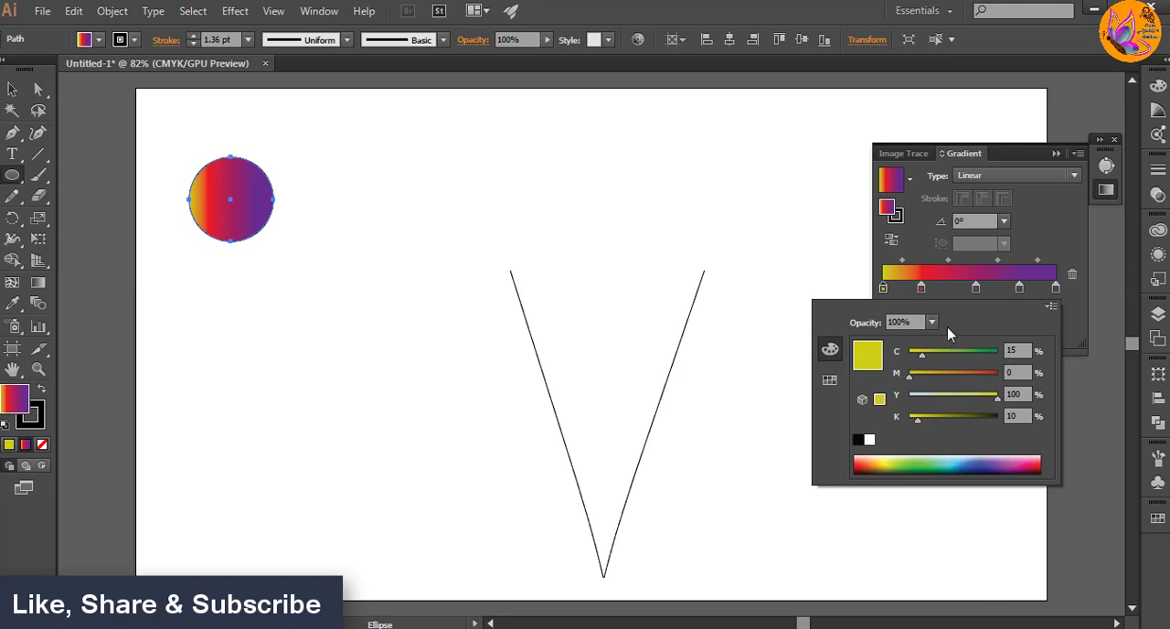
Step: Shift the red and plum stops slightly toward the gradient's end and set the purple end stop's K value to 25%
left_click_drag(922, 288, 983, 288)
double_click(1056, 288)
left_click_drag(909, 421, 931, 421)
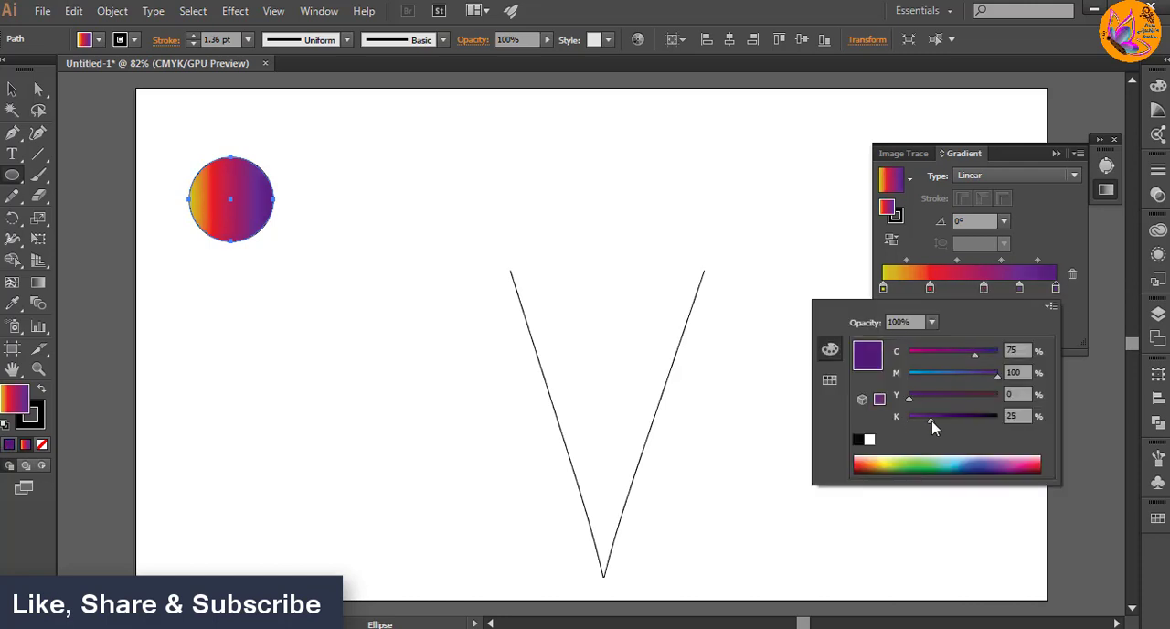
Step: Spread the gradient stops evenly with a second red stop in the middle and the inner purple stop at 82.27%
left_click_drag(984, 288, 922, 289)
mouse_move(942, 290)
left_mouse_down()
mouse_move(992, 290)
mouse_move(955, 289)
left_mouse_up()
left_click_drag(882, 289, 925, 289)
left_click(921, 289)
left_click_drag(955, 289, 1025, 289)
left_click(13, 90)
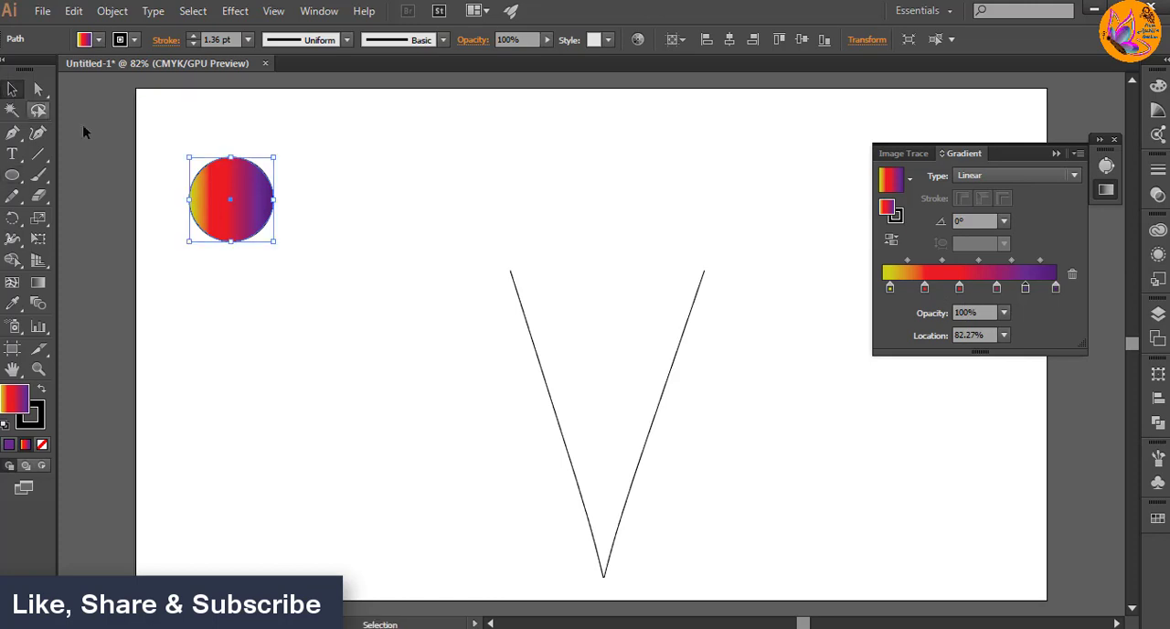
left_click(1056, 153)
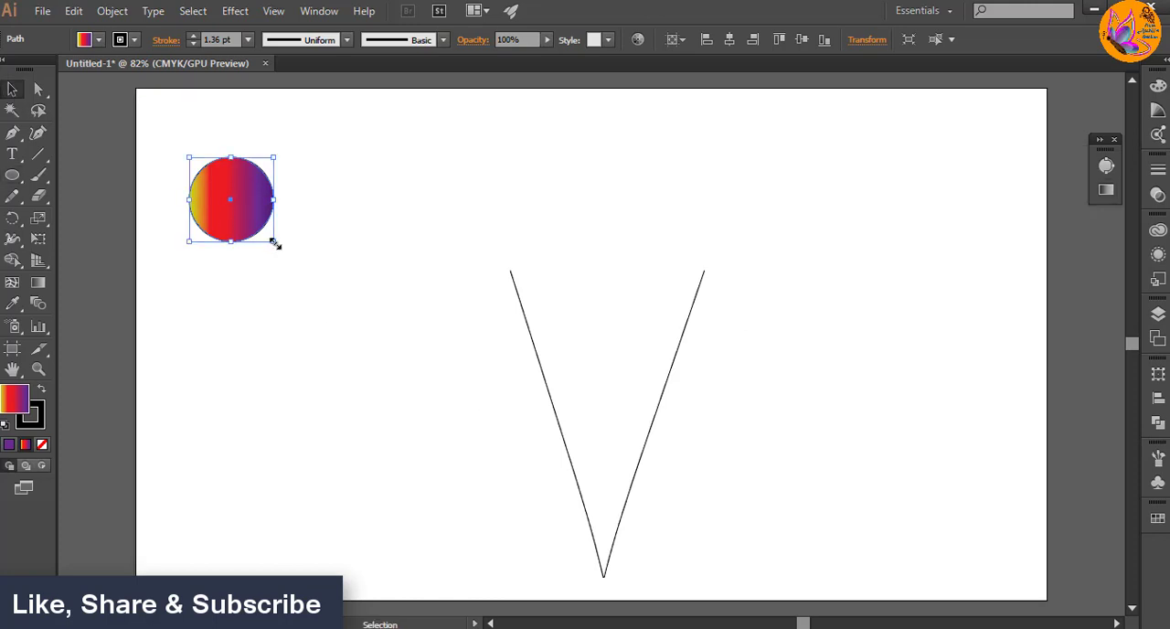
Step: Shrink the gradient circle slightly and remove its stroke
left_click_drag(274, 243, 266, 234)
left_click(35, 419)
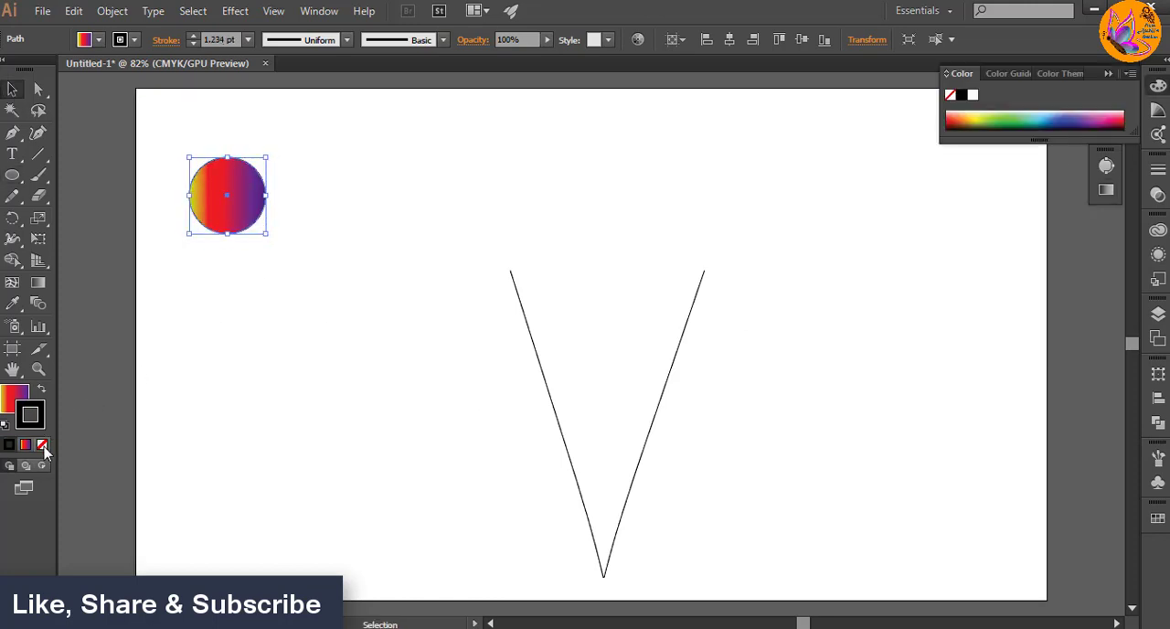
left_click(41, 444)
left_click(1107, 74)
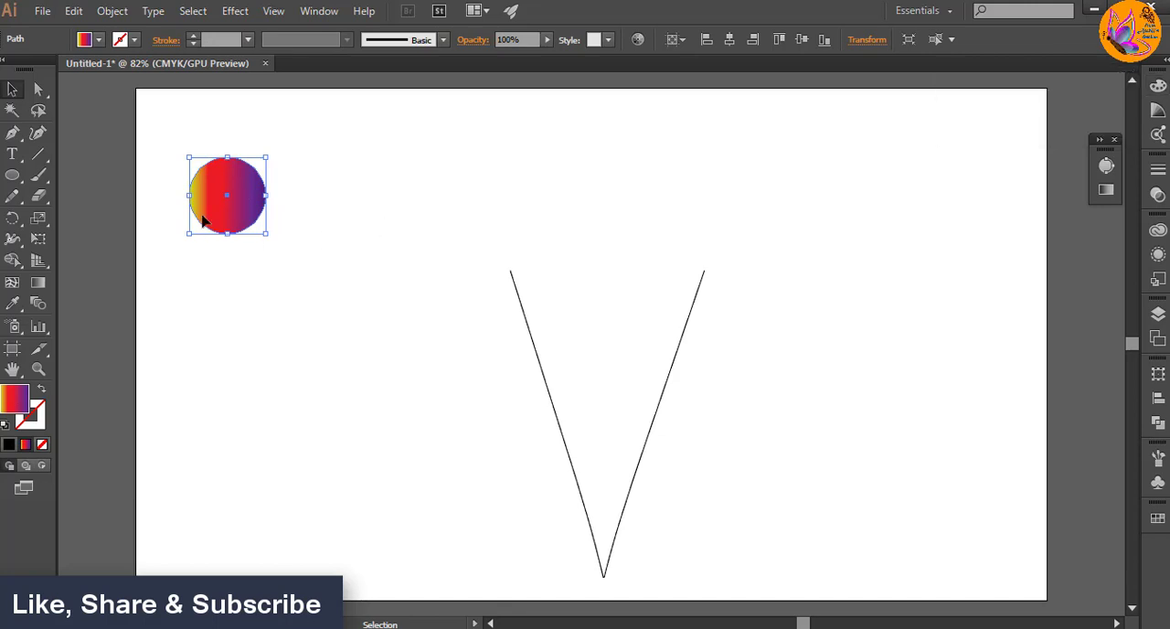
Step: Move the gradient circle slightly upward and copy it to the clipboard
left_click_drag(226, 197, 236, 179)
left_click(73, 11)
left_click(102, 95)
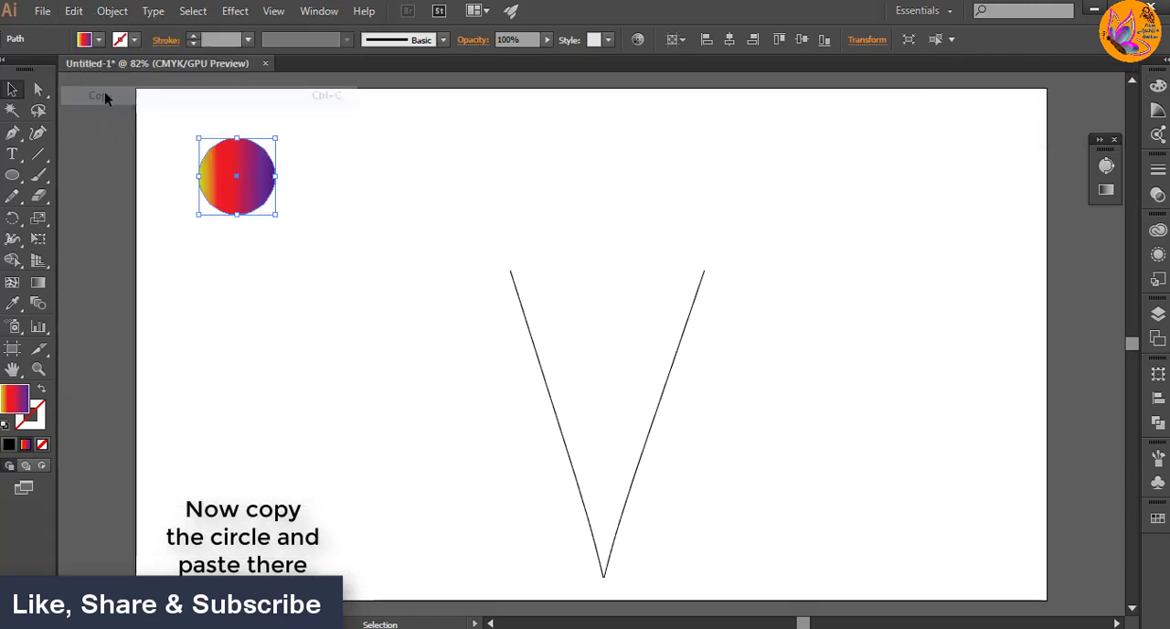
Step: Paste the gradient circle in front of the original and move the copy straight across to the artboard's right side
left_click(73, 13)
left_click(135, 135)
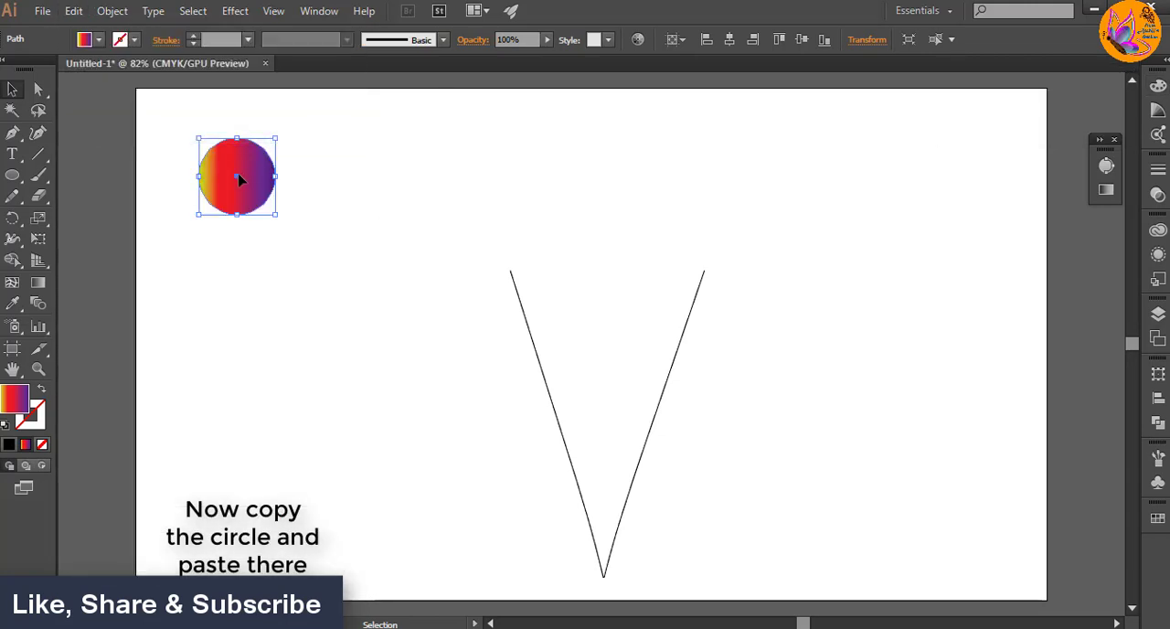
left_click_drag(240, 178, 927, 184)
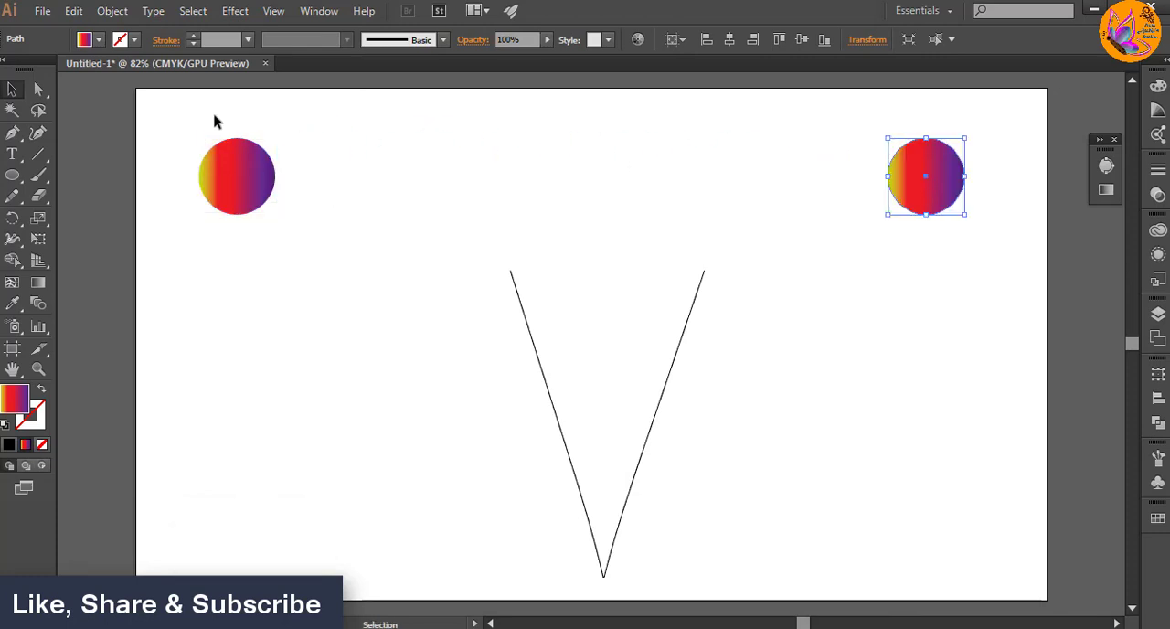
Step: Select both gradient circles and set the blend options to Specified Steps spacing with 28 steps
left_click_drag(215, 121, 935, 162)
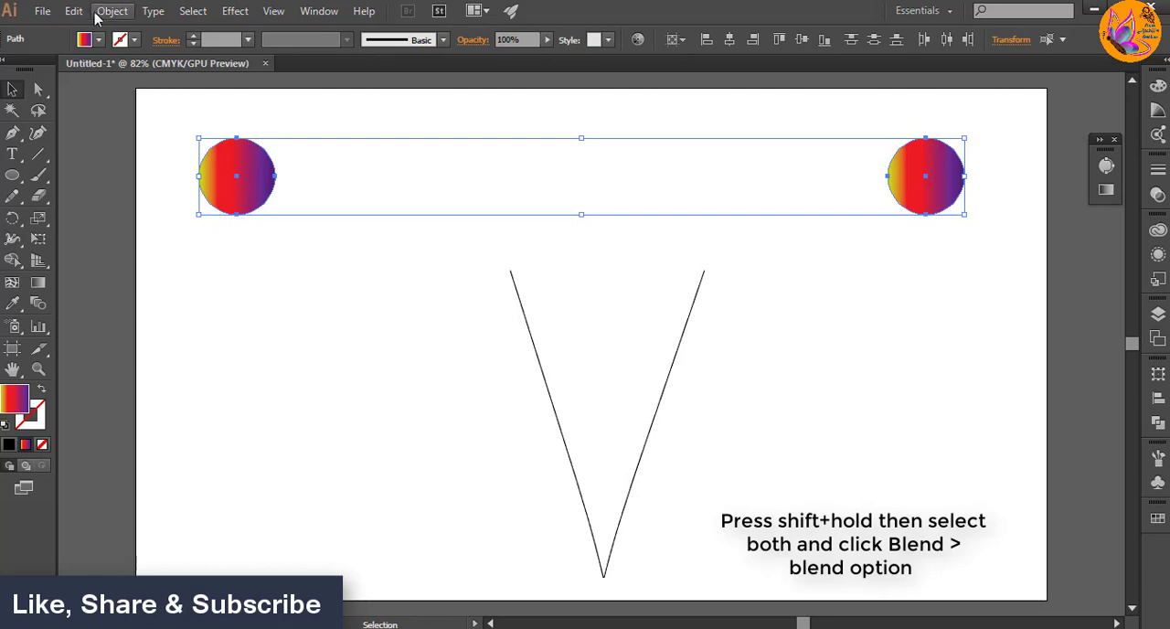
left_click(100, 12)
mouse_move(364, 421)
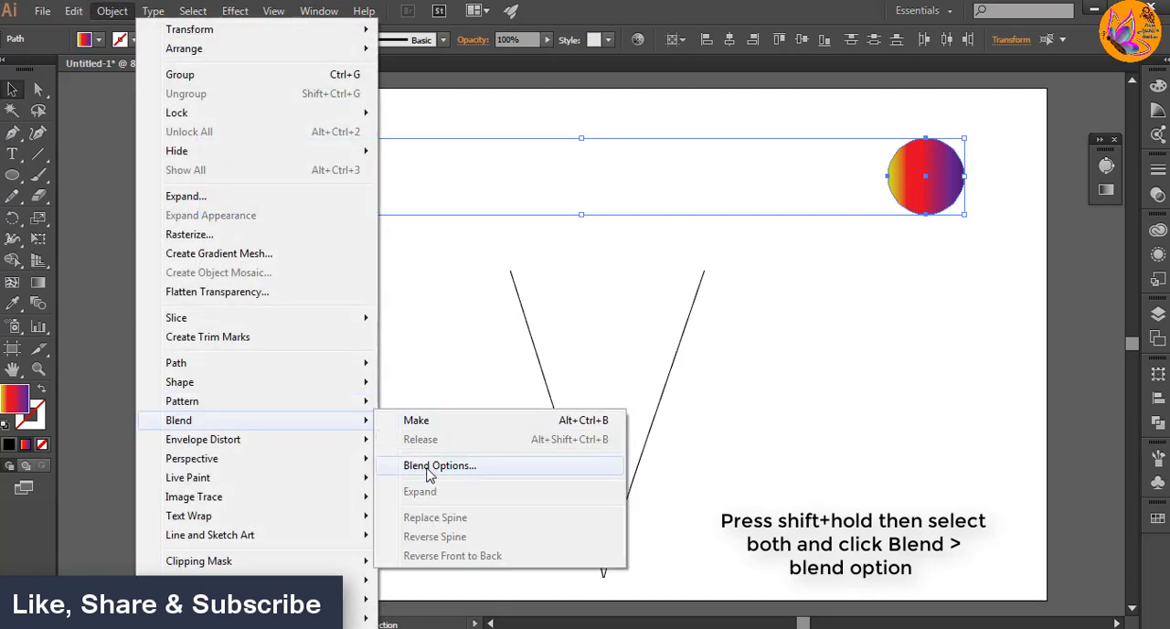
left_click(429, 466)
left_click(585, 278)
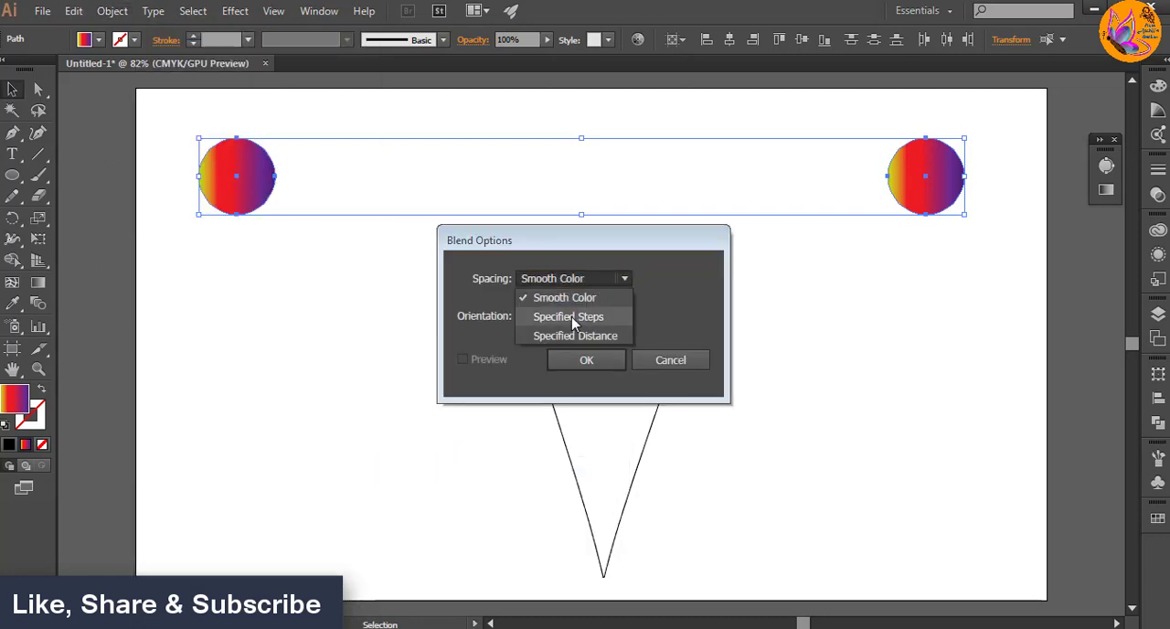
left_click(574, 316)
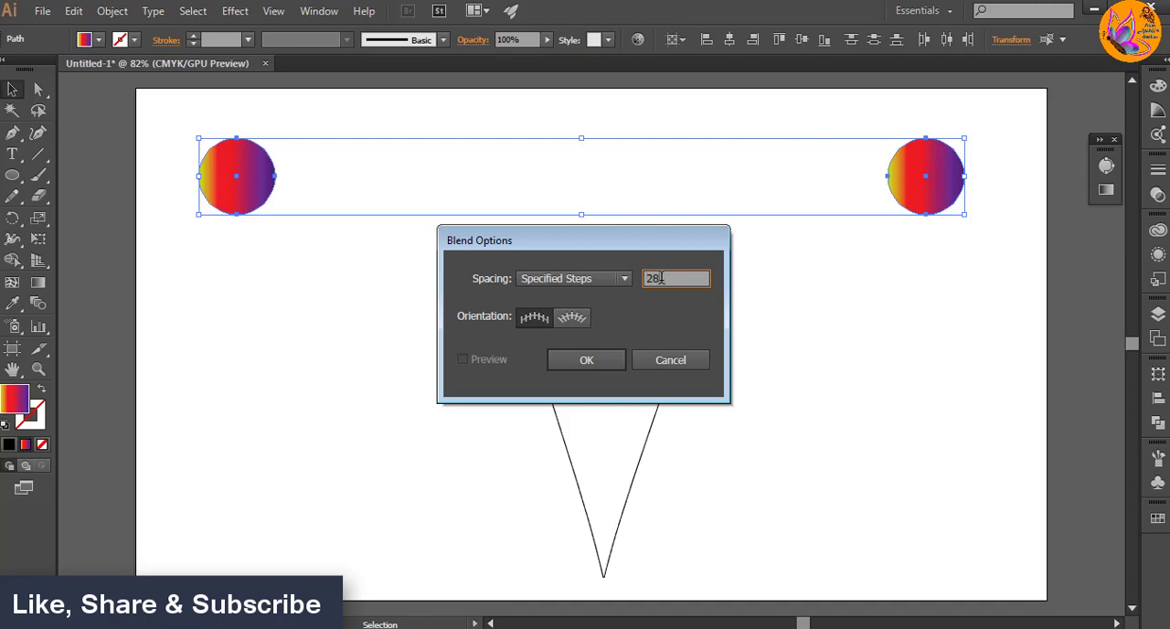
left_click(586, 360)
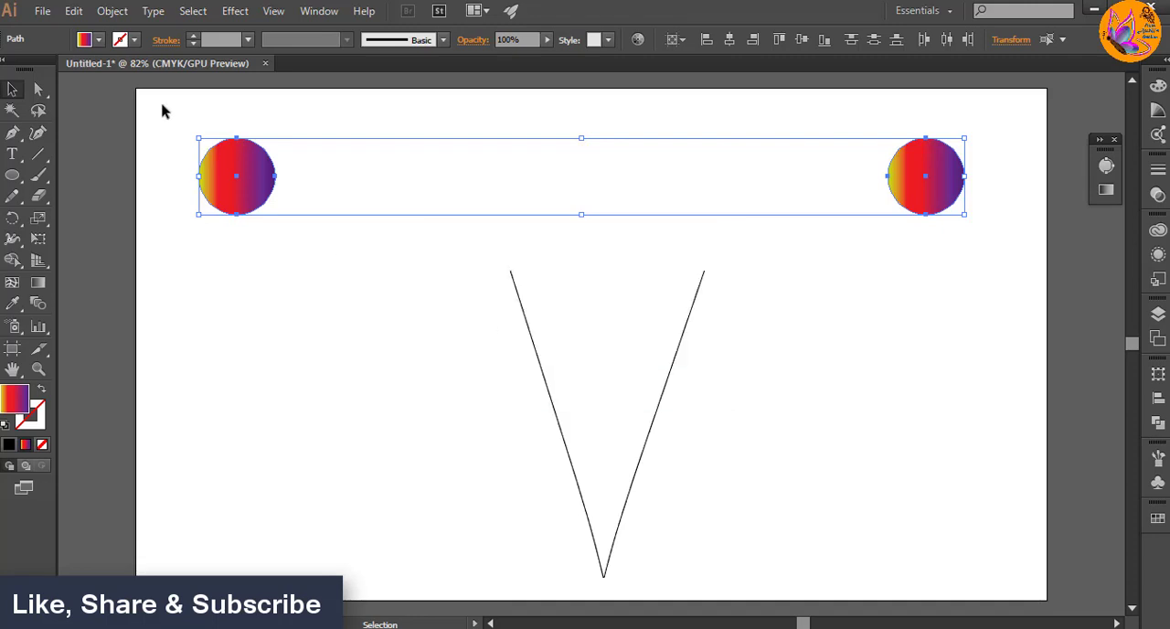
Step: Make a blend between the two gradient circles
left_click(110, 11)
mouse_move(188, 422)
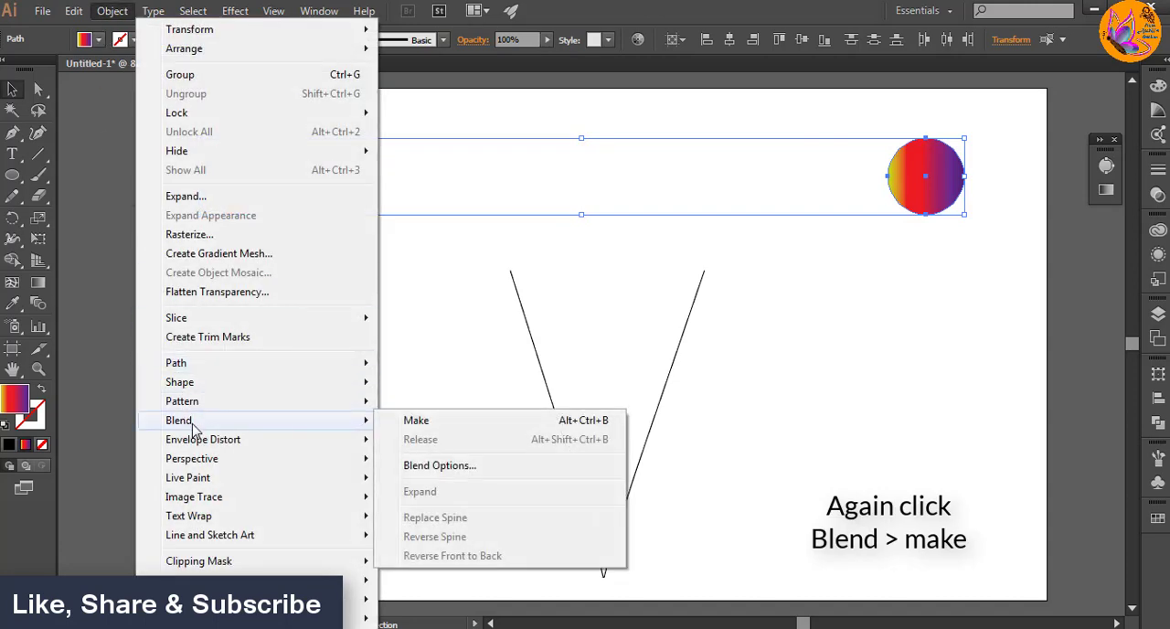
left_click(425, 424)
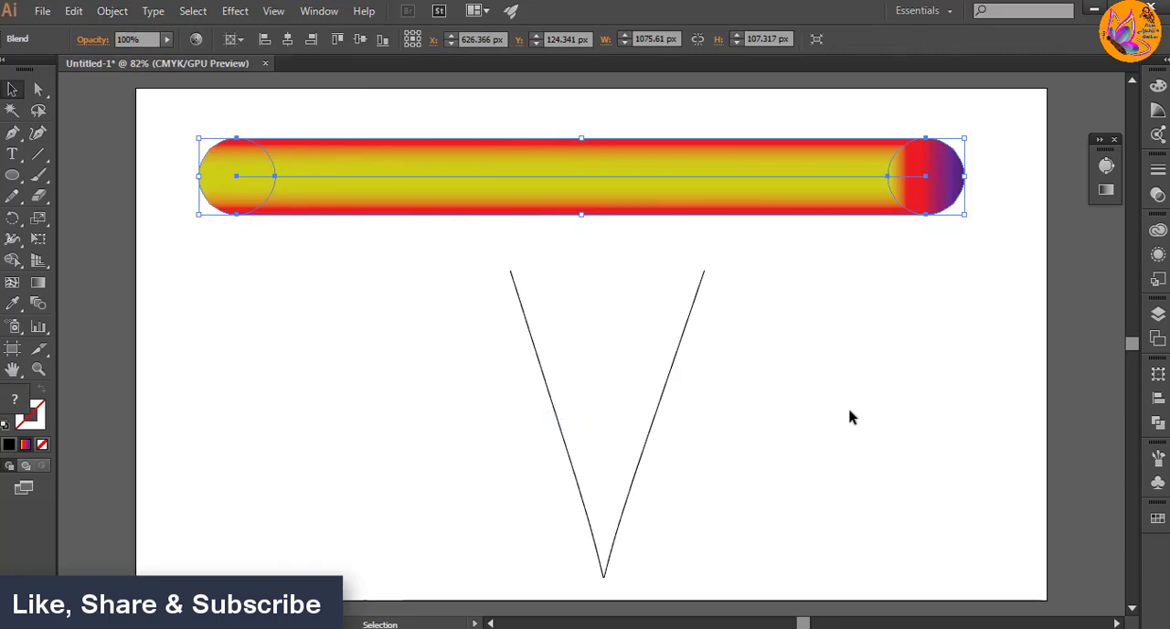
Step: Select the circle blend together with the V path and replace the blend's spine with the path
left_click(444, 347)
left_click_drag(463, 114, 716, 436)
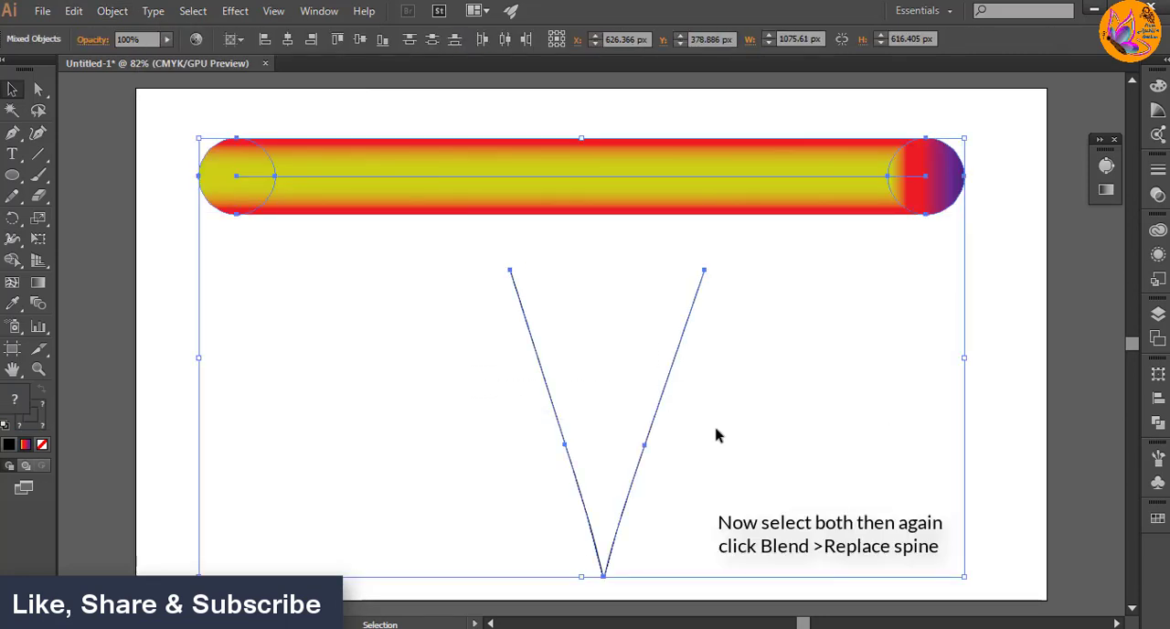
left_click(106, 18)
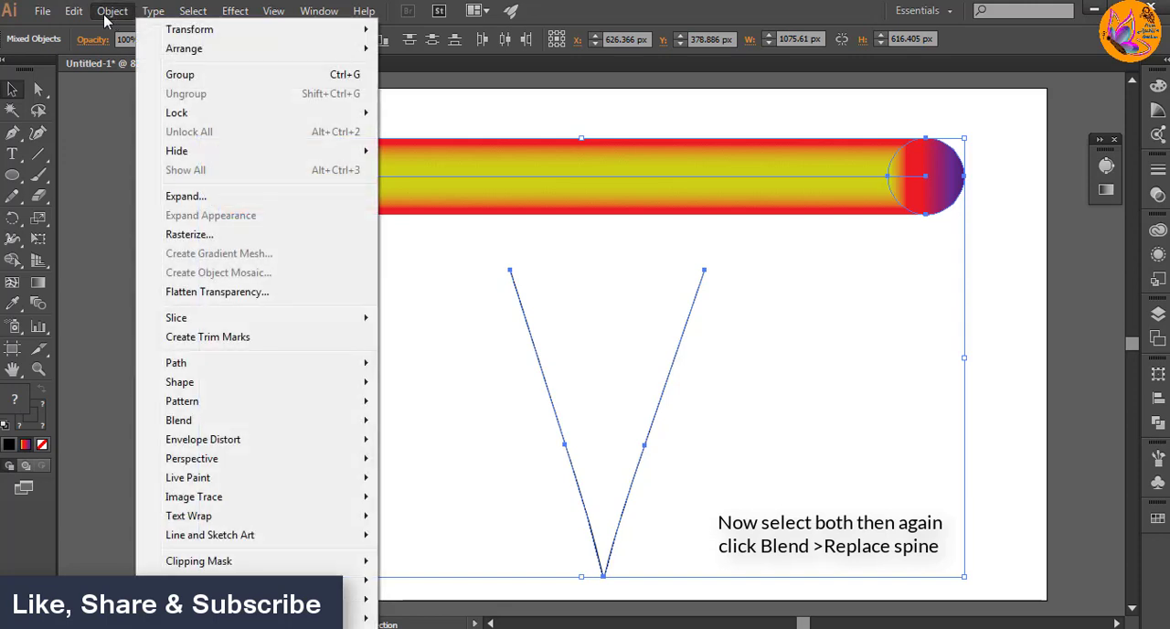
mouse_move(206, 426)
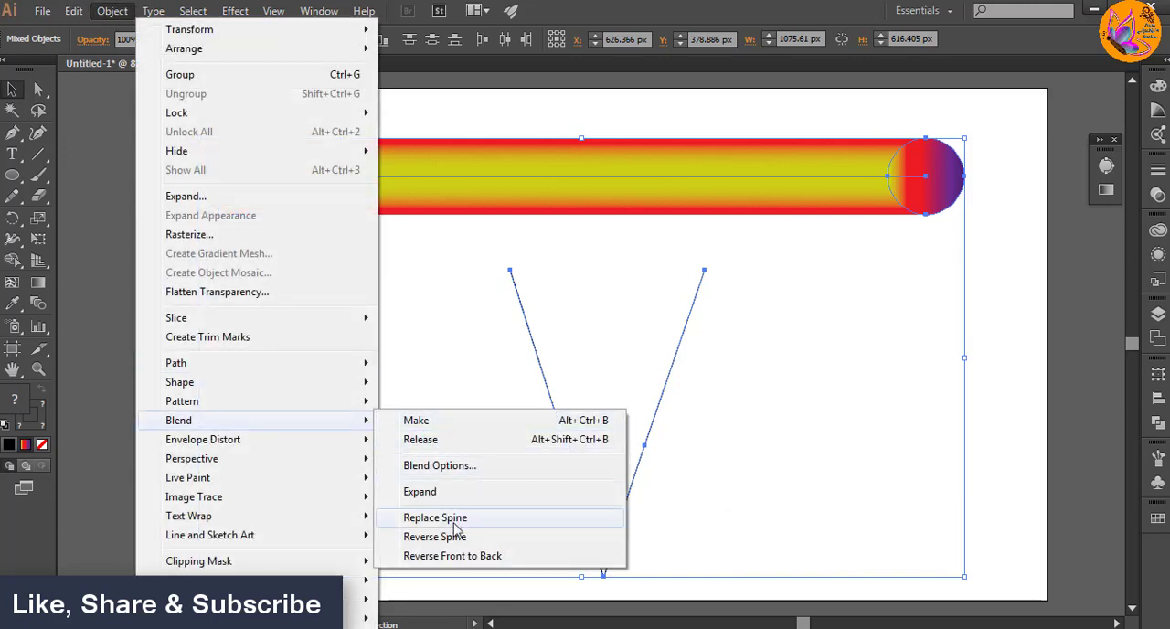
left_click(487, 522)
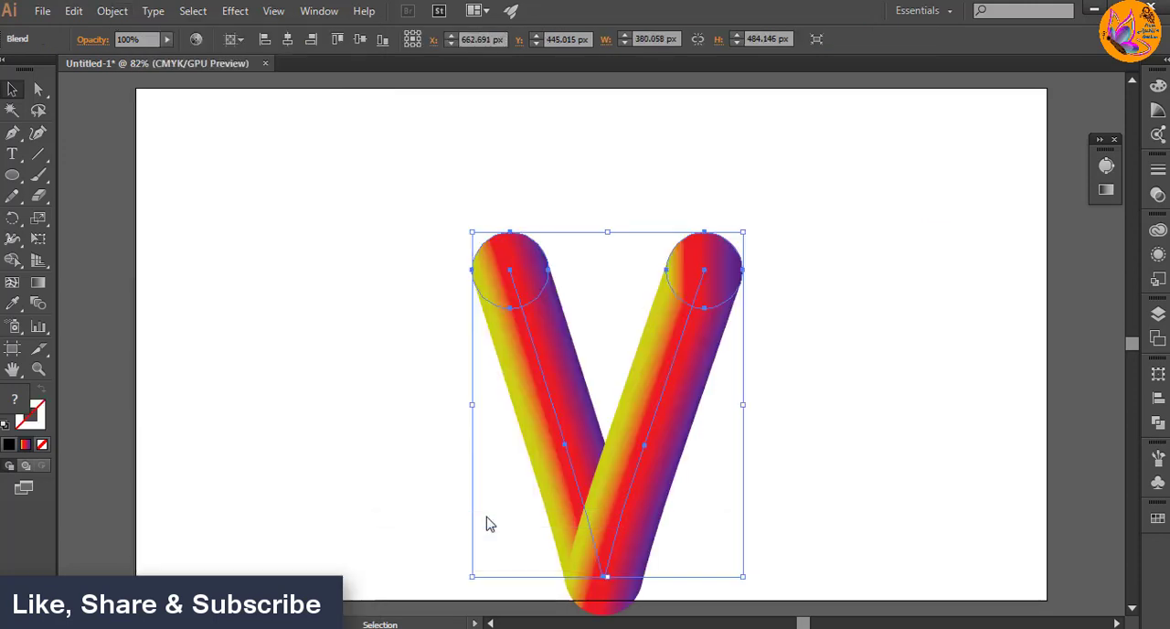
Step: Move the blended V to the artboard's left half and place a duplicate level with it on the right half
left_click(818, 416)
left_click_drag(650, 457, 430, 537)
left_click(652, 423)
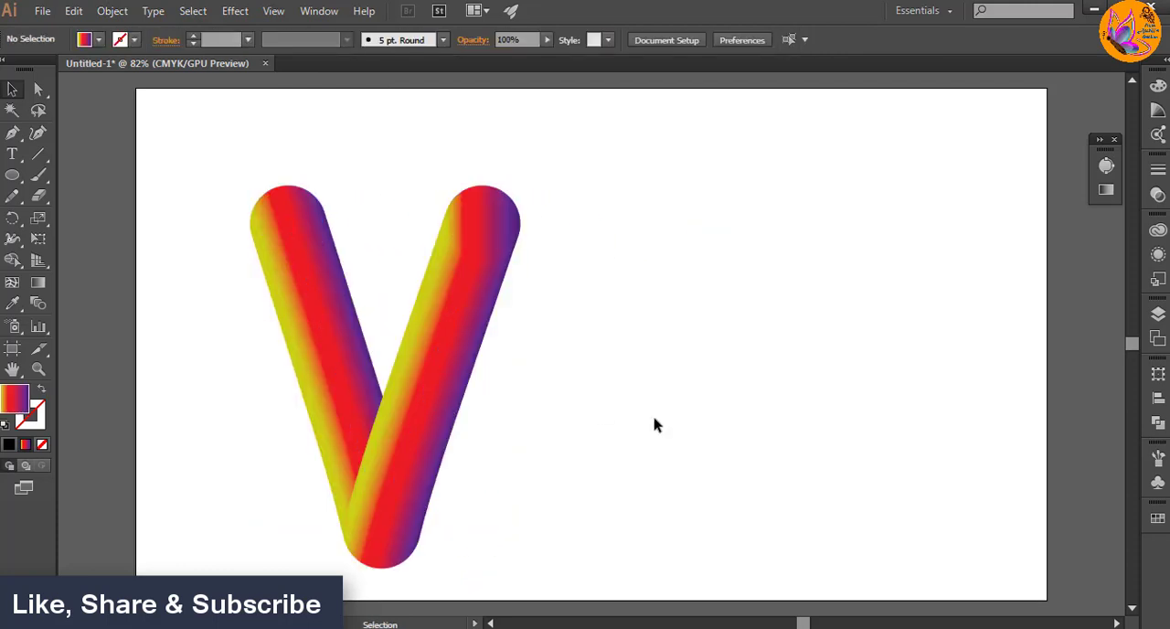
left_click_drag(419, 398, 834, 399)
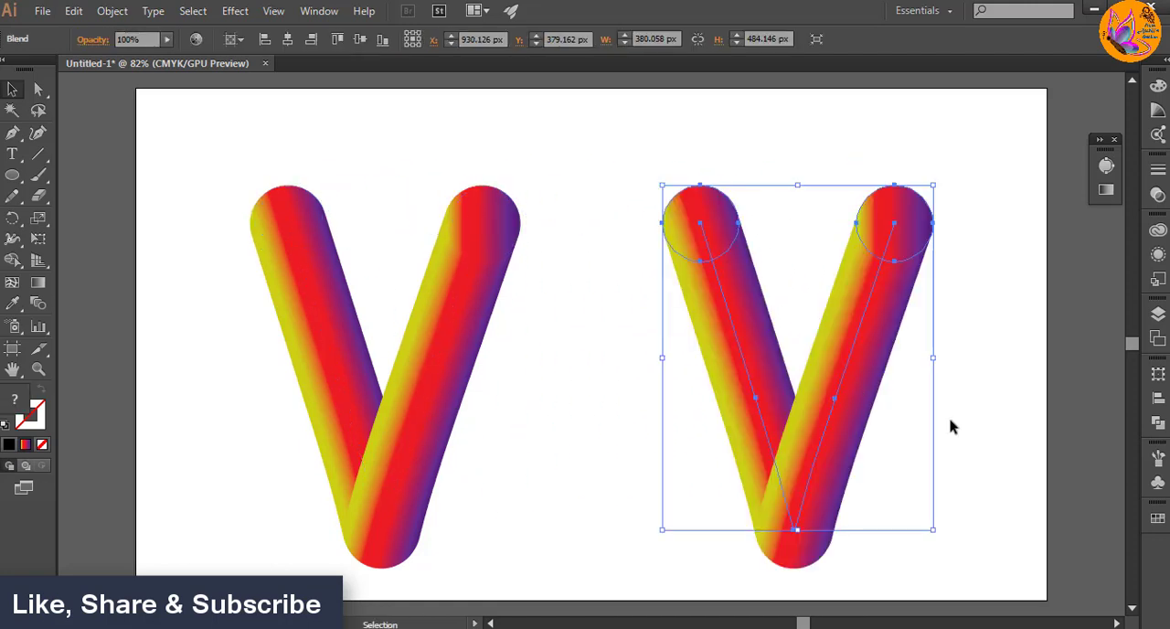
Step: Start a Roughen effect on the right V with a relative size of 32% and its preview on
left_click(231, 14)
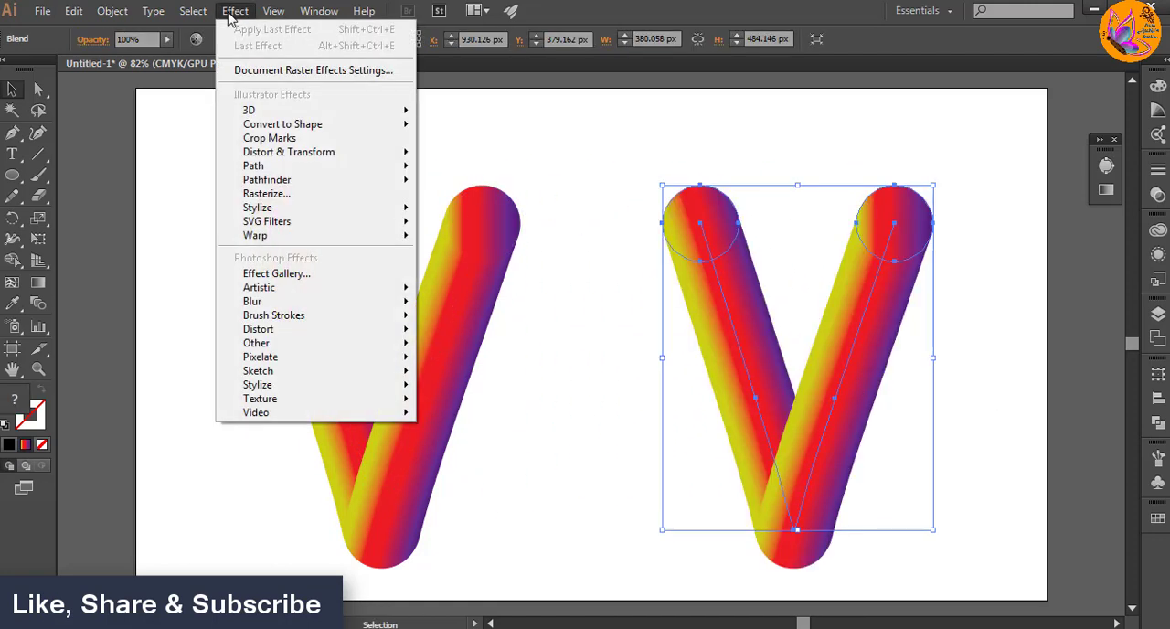
mouse_move(272, 154)
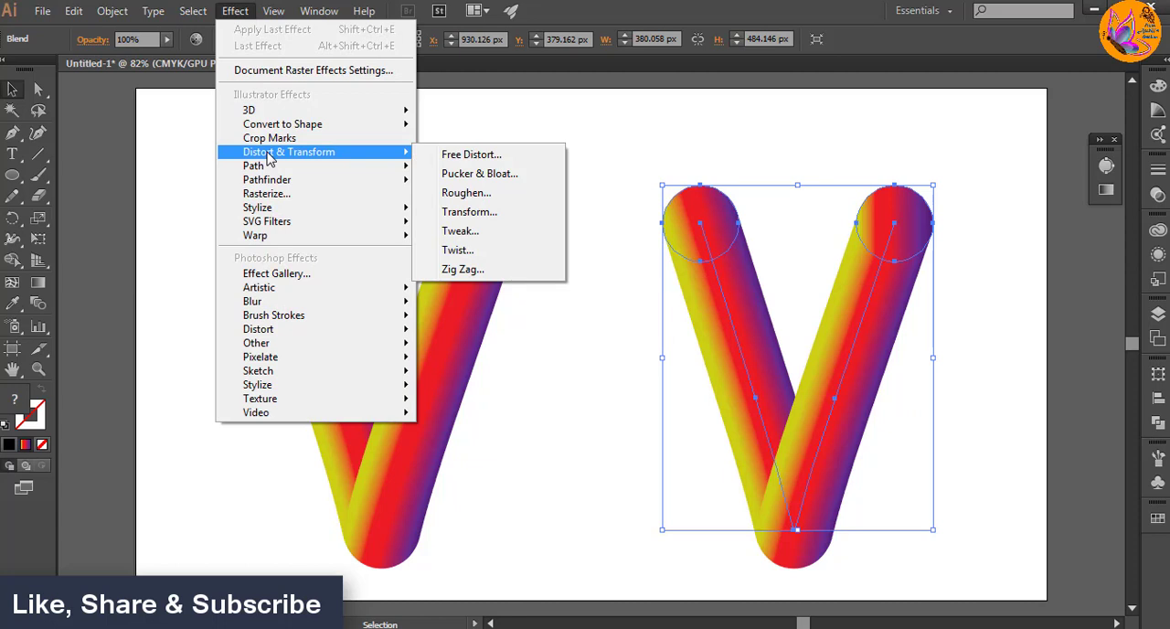
left_click(466, 194)
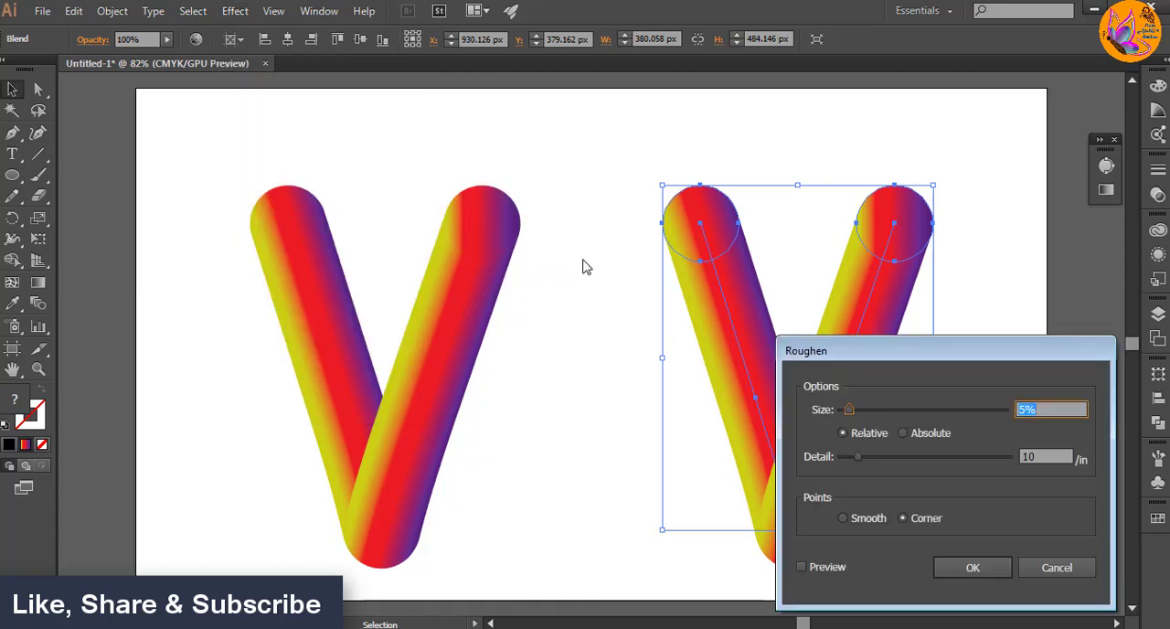
left_click_drag(868, 352, 343, 295)
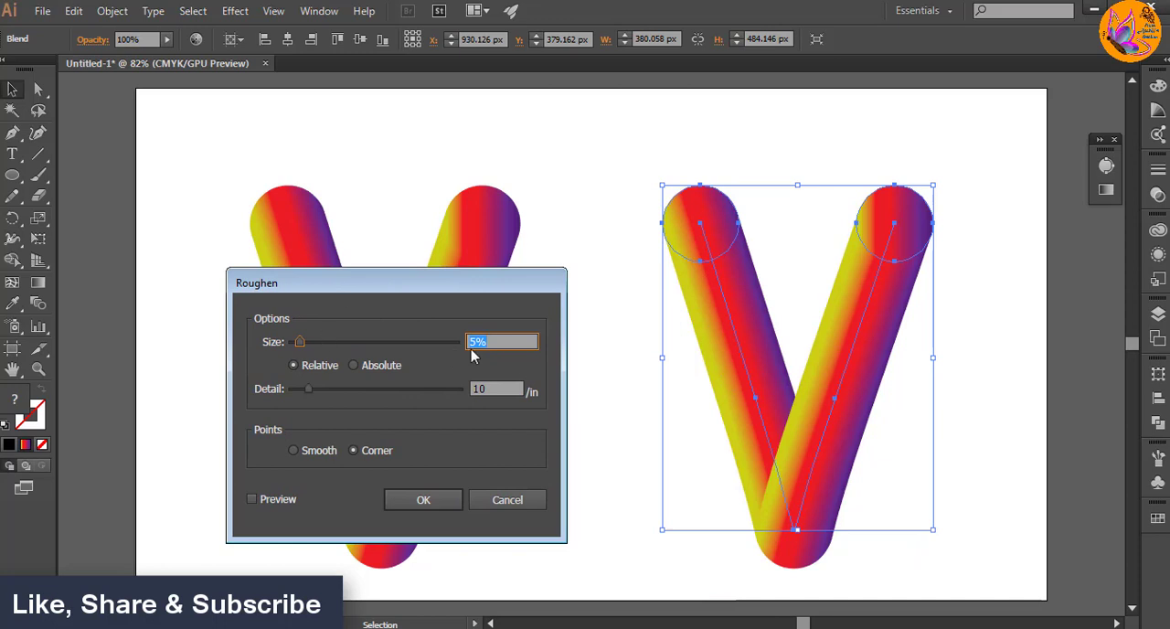
type("3")
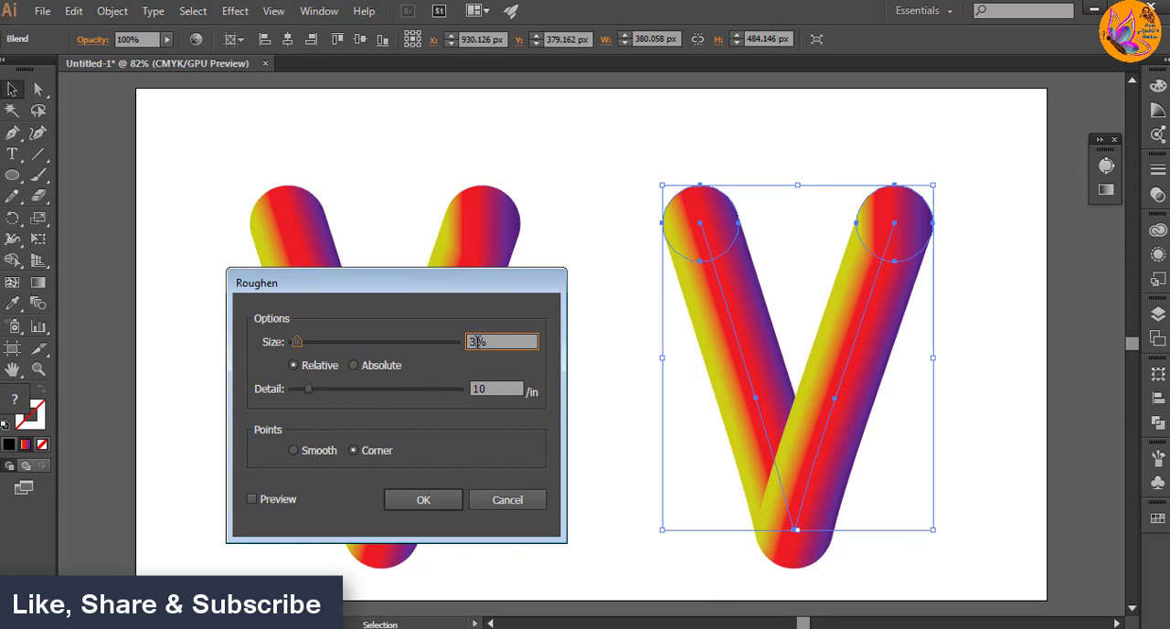
type("0")
left_click(253, 499)
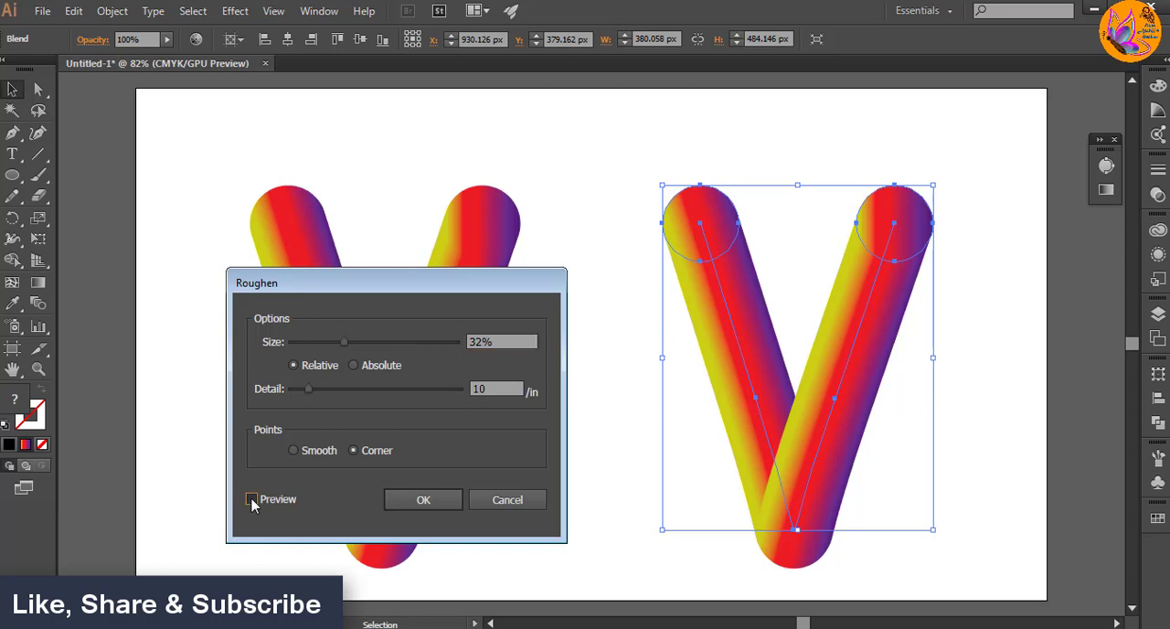
left_click(252, 500)
Step: Set the Roughen detail to 62 per inch with Smooth points and apply the effect to the right V
double_click(478, 388)
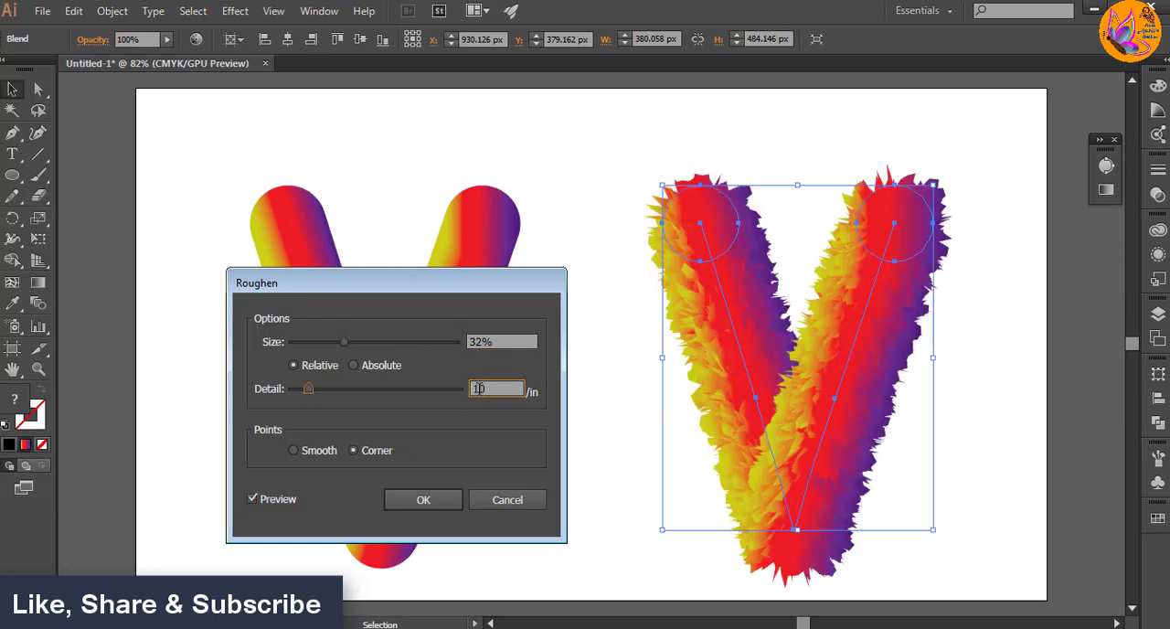
type("600")
double_click(252, 500)
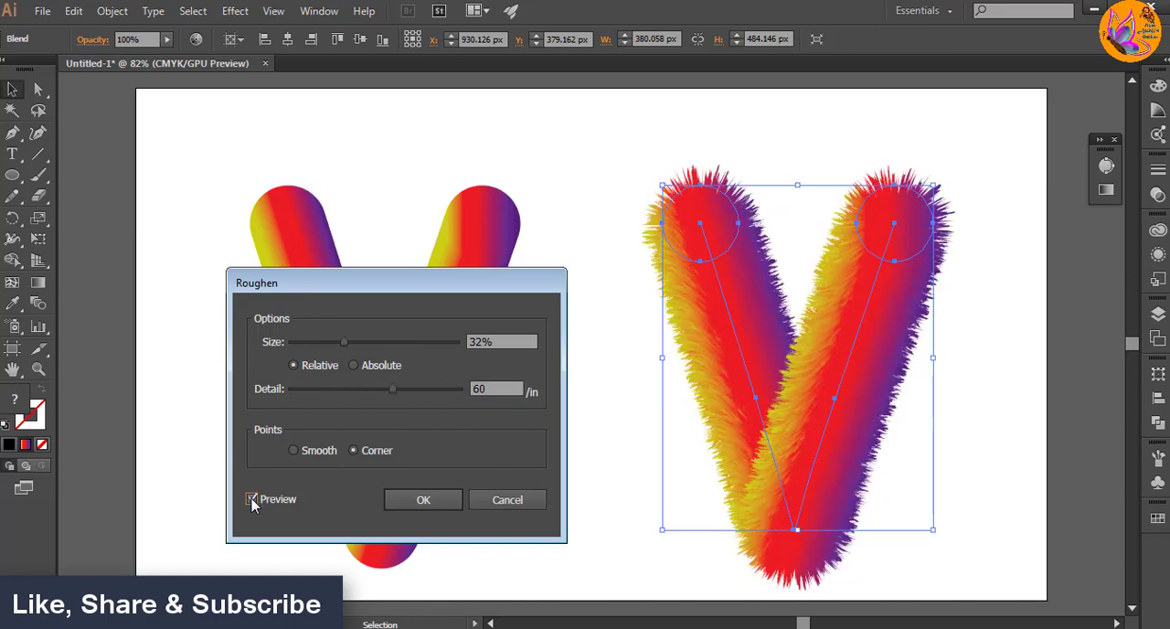
left_click(293, 452)
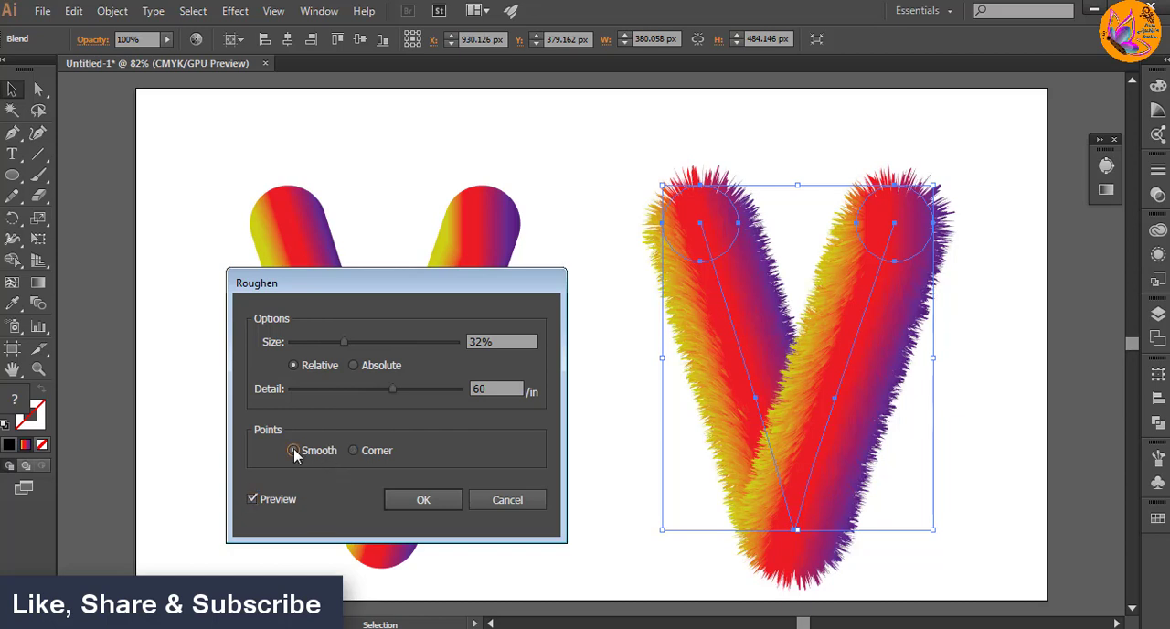
left_click(252, 500)
left_click_drag(392, 389, 396, 390)
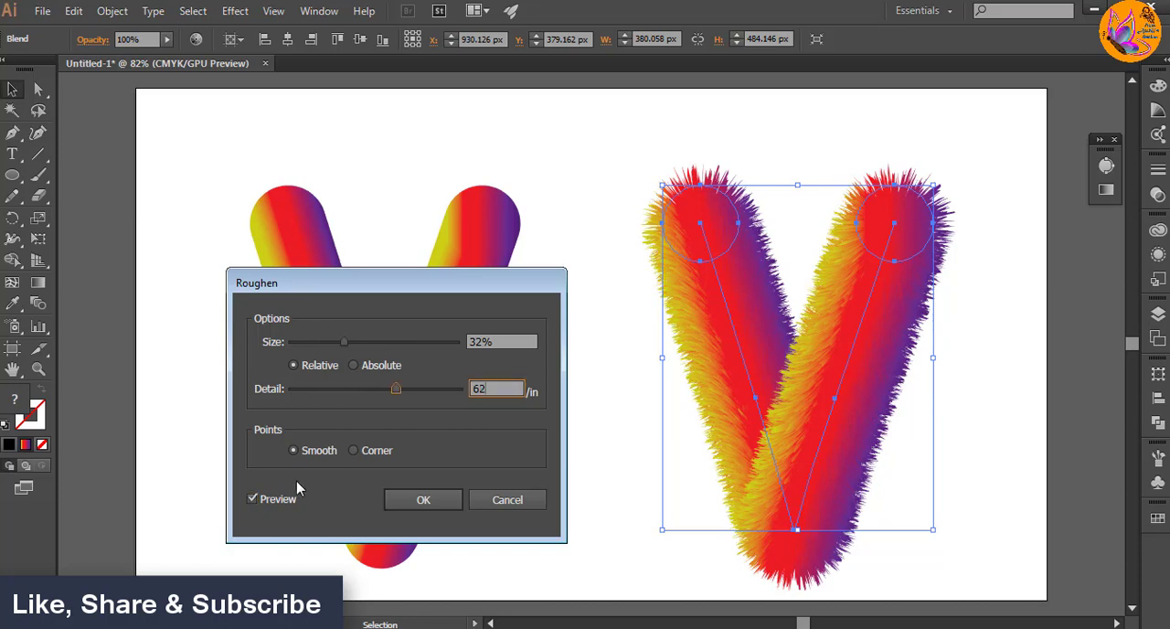
left_click(423, 502)
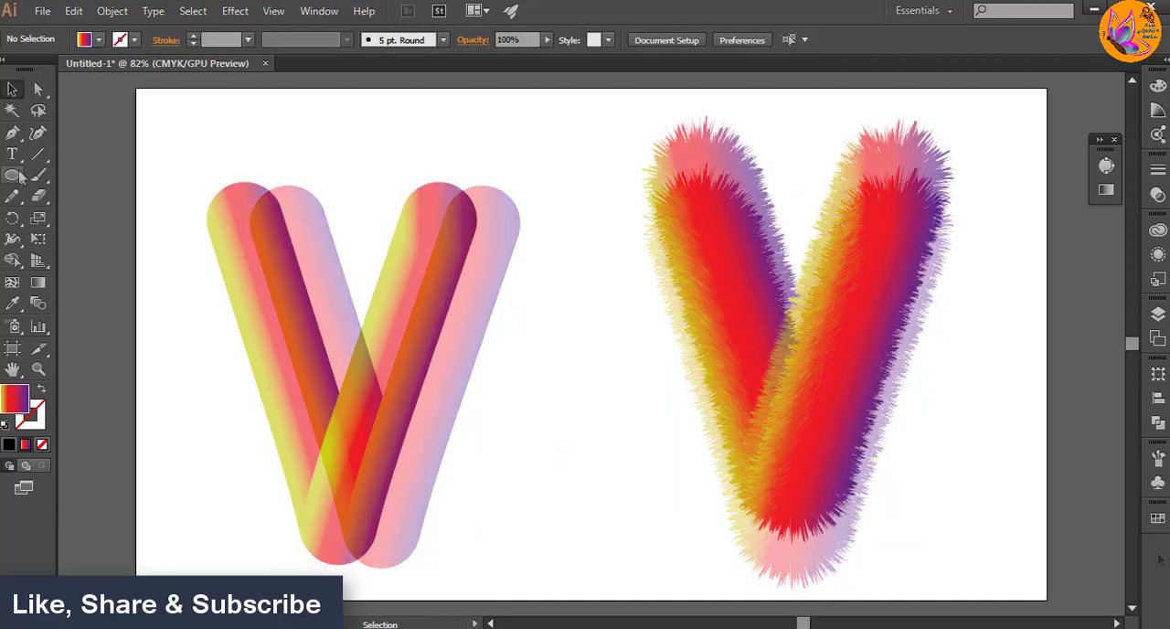
Step: Draw a long flat ellipse between the lower parts of the two Vs and fill it with a radial White, Black gradient
left_click(14, 176)
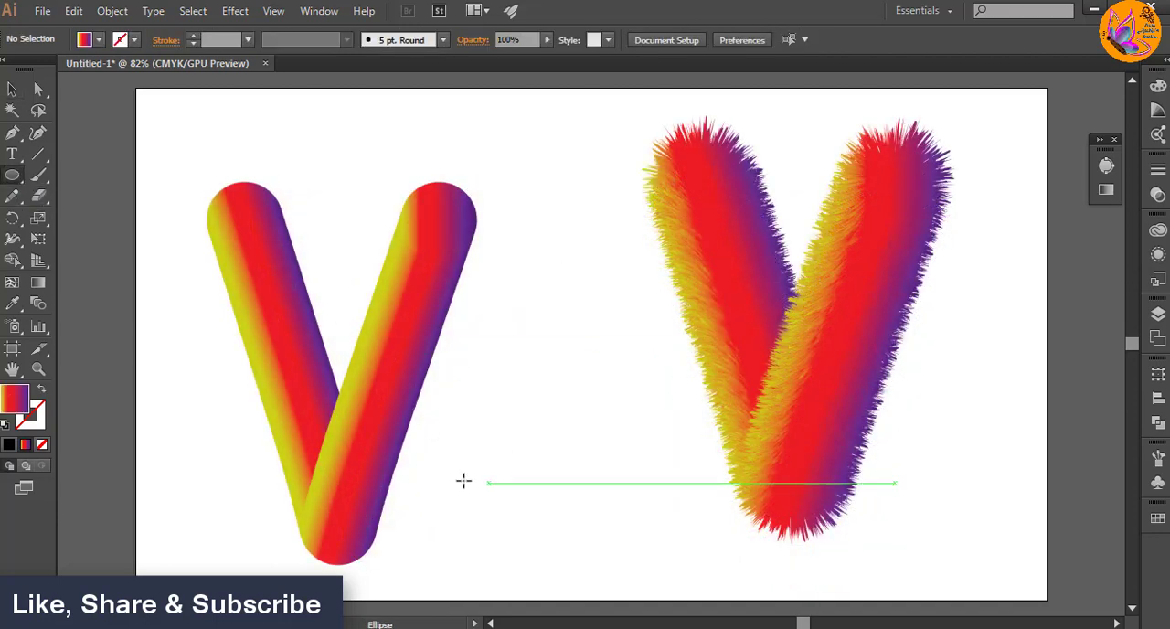
left_click_drag(456, 492, 719, 509)
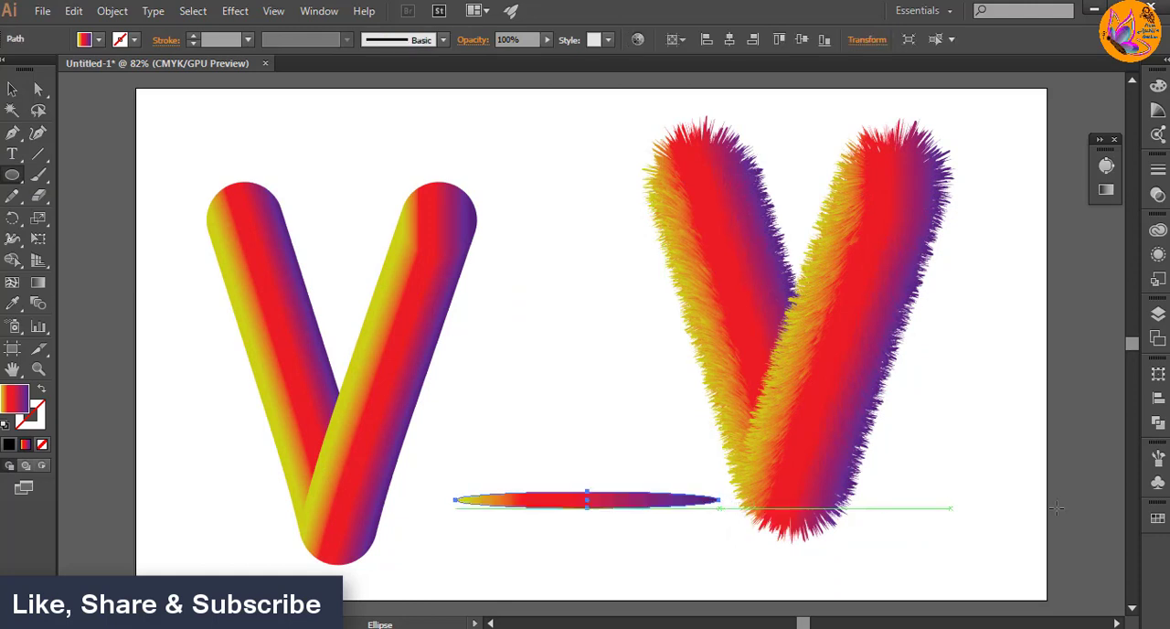
left_click(1106, 191)
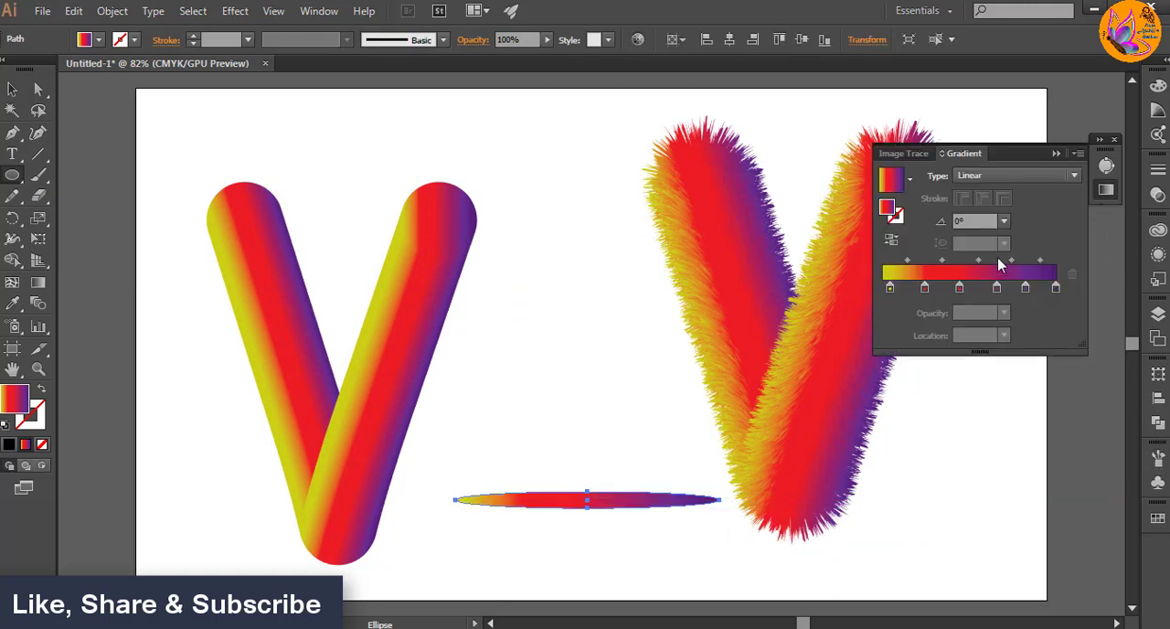
left_click(910, 179)
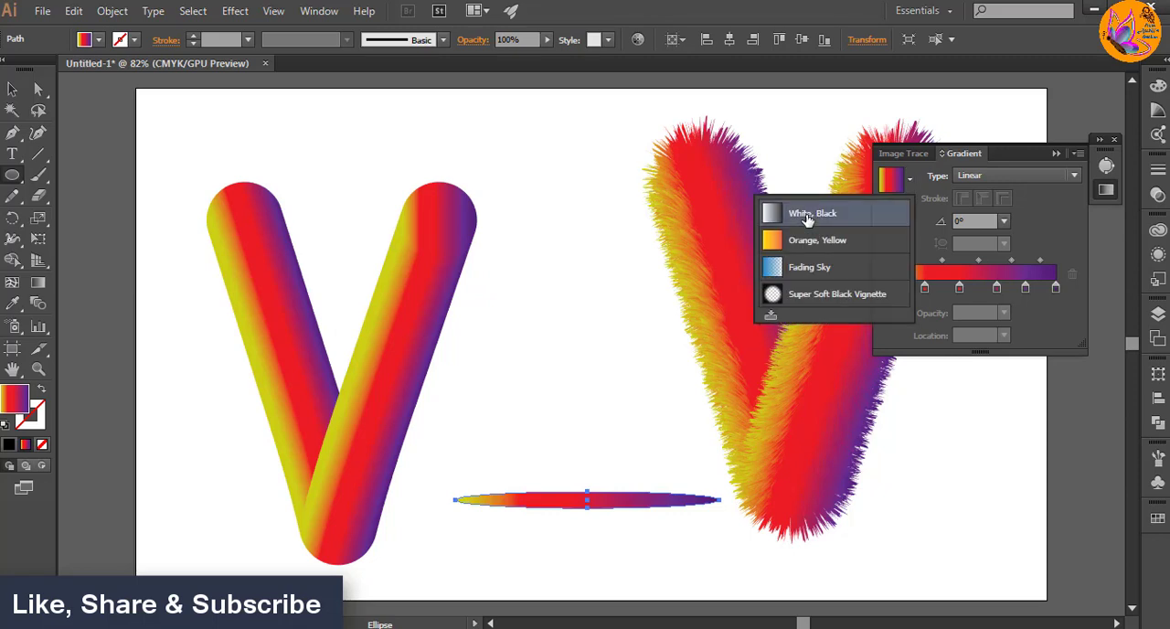
left_click(808, 218)
left_click(985, 176)
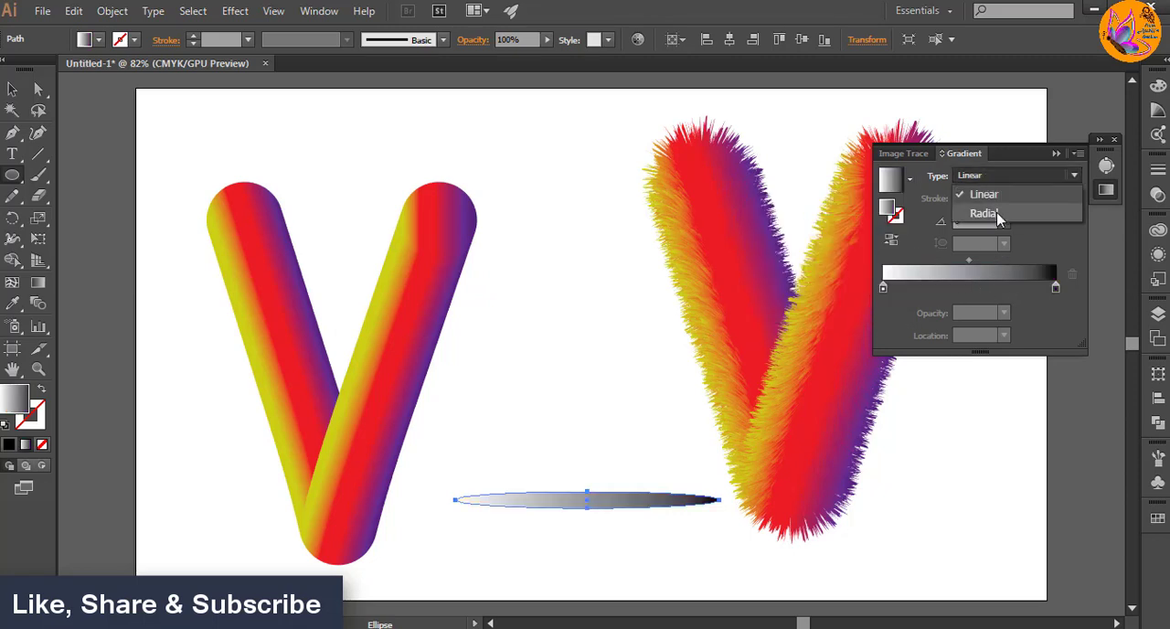
left_click(995, 213)
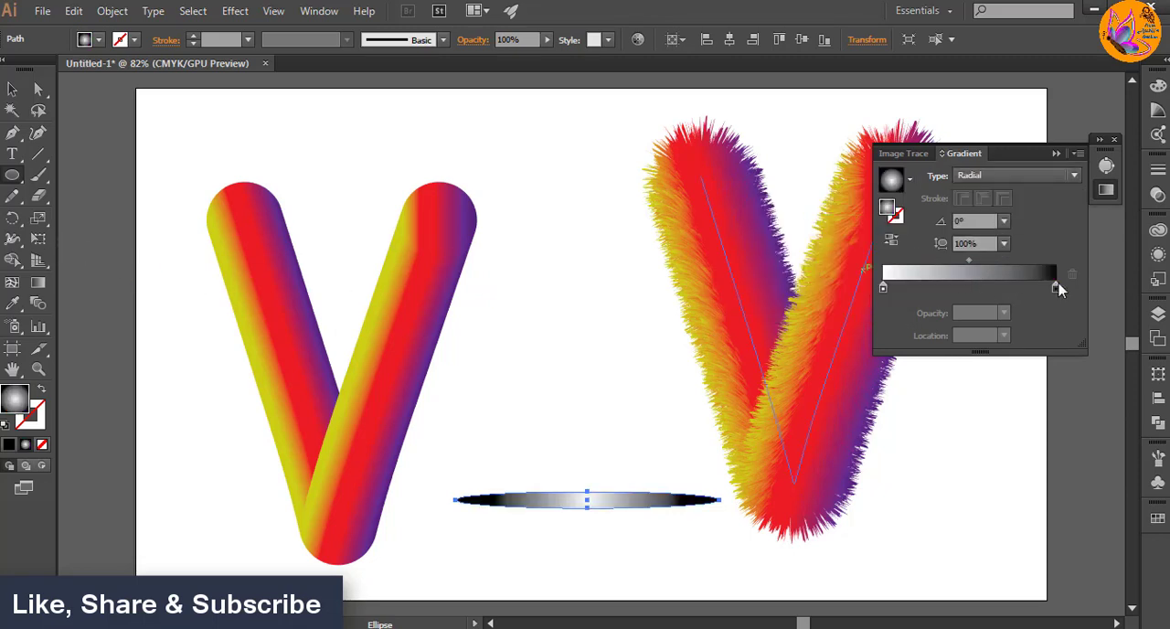
Step: Swap the ellipse's gradient stops so black is at 0% in the centre and white at 100% on the edge
mouse_move(1056, 288)
left_mouse_down()
mouse_move(932, 289)
mouse_move(1056, 288)
left_mouse_up()
left_click(882, 289)
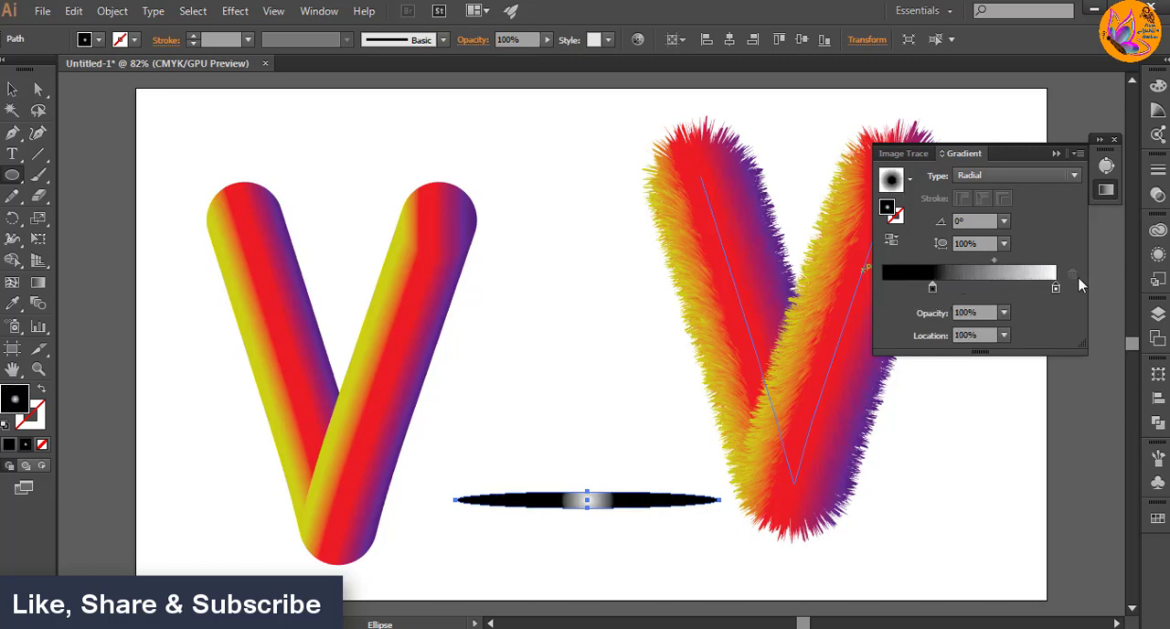
left_click_drag(932, 289, 882, 288)
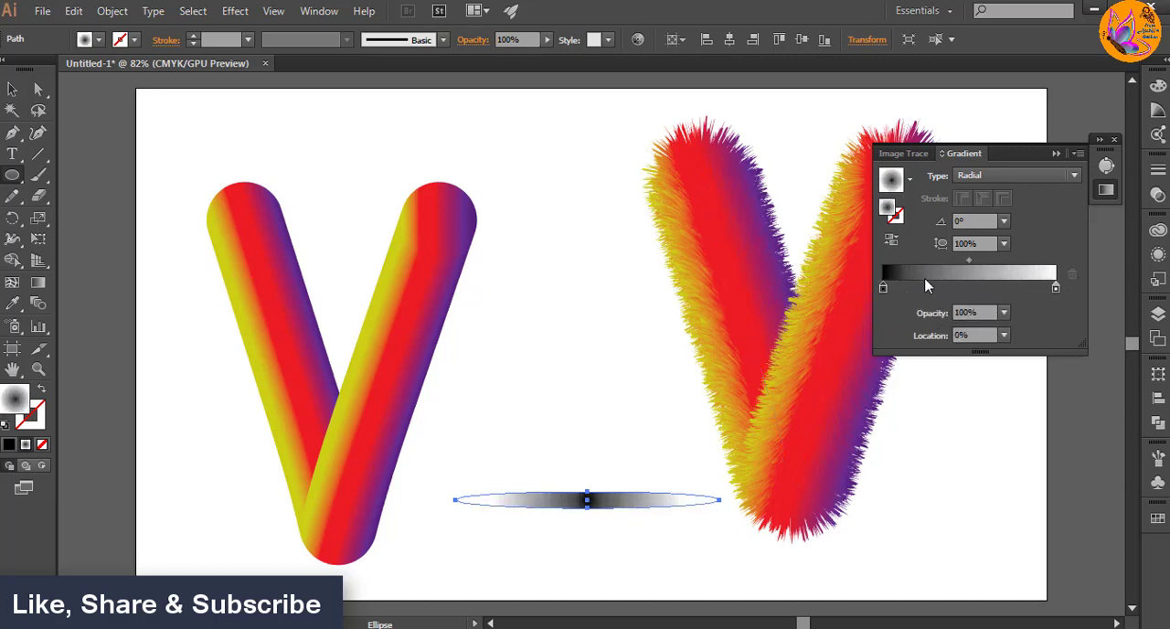
Step: Flatten the ellipse's radial gradient to a 6% aspect ratio and stretch it slightly outward with the Gradient tool
left_click(38, 282)
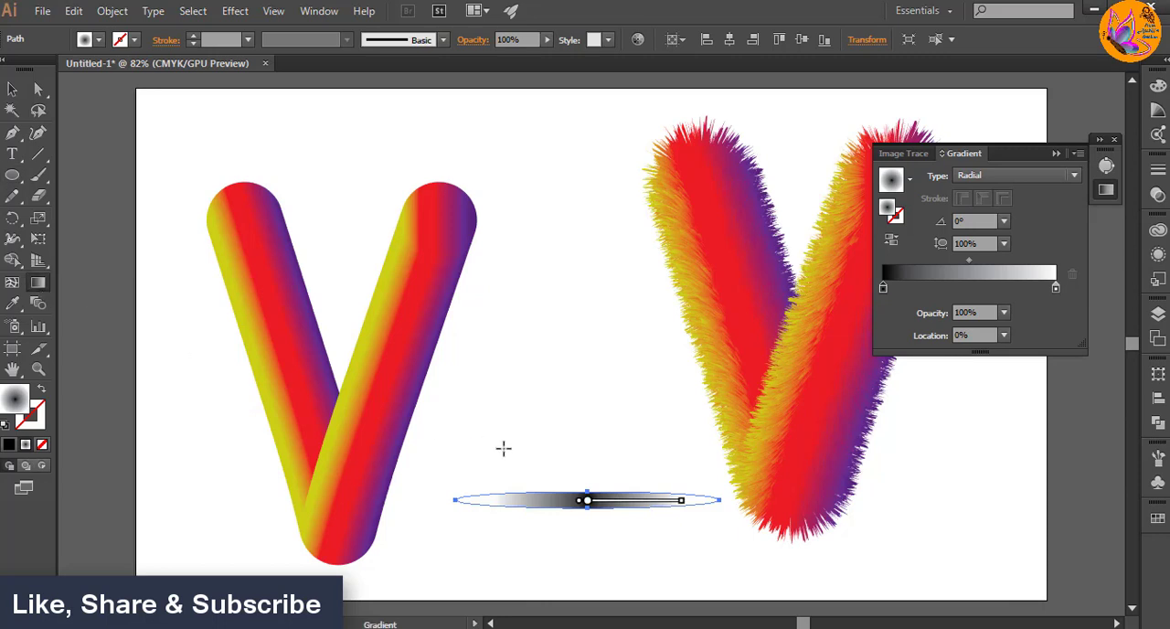
mouse_move(589, 450)
left_click_drag(589, 410, 605, 500)
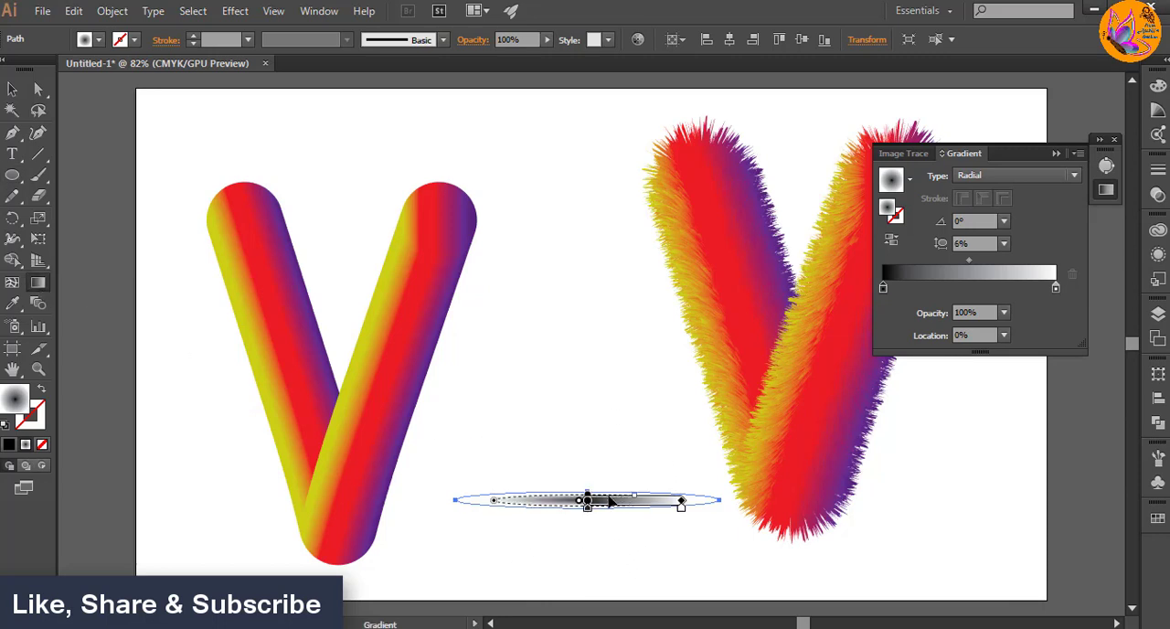
mouse_move(681, 505)
left_mouse_down()
mouse_move(713, 504)
mouse_move(696, 501)
left_mouse_up()
key("v")
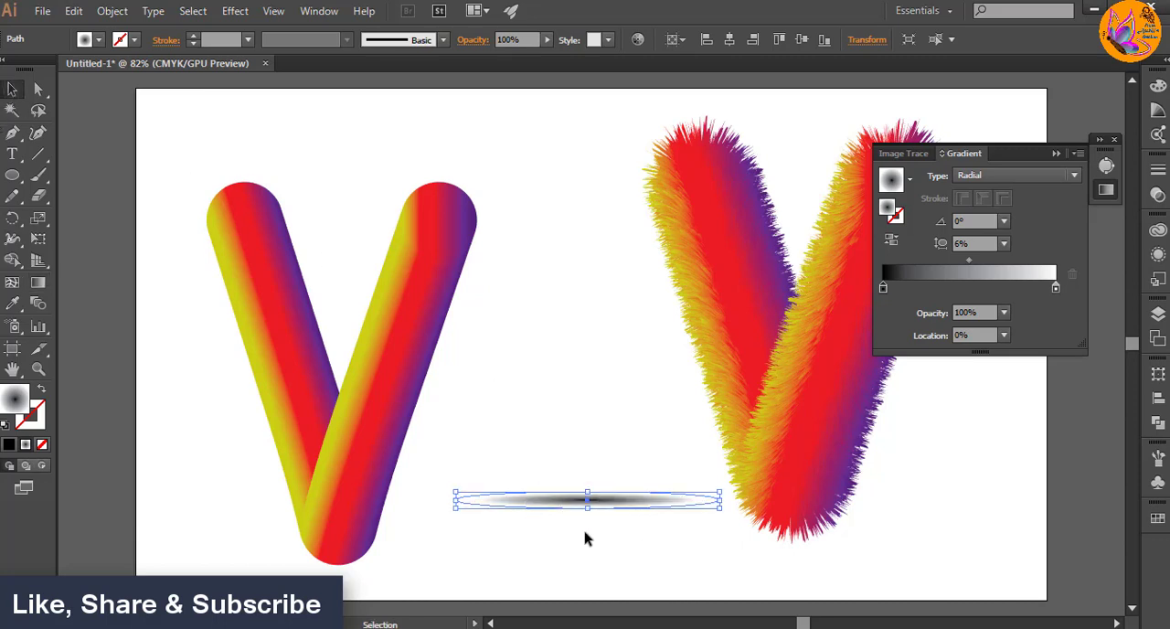
Step: Set the opacity of the white edge stop in the ellipse's gradient to 0%
left_click_drag(587, 505, 588, 502)
left_click(1004, 313)
left_click(1016, 334)
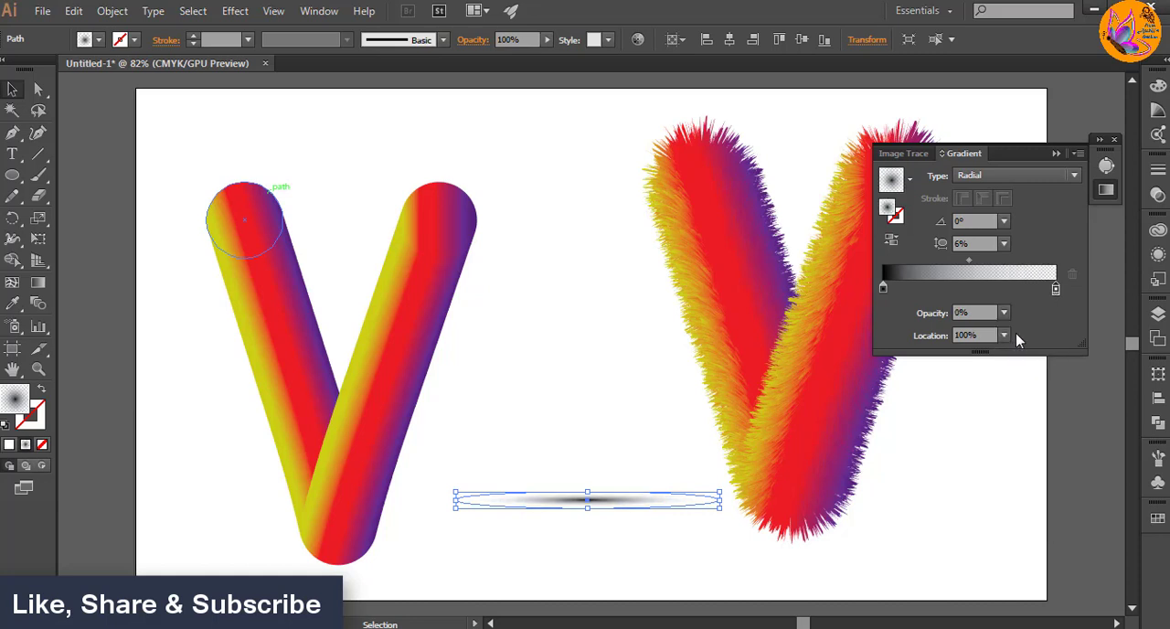
Step: Widen the shadow ellipse and place it directly beneath the base of the furry V
left_click_drag(721, 499, 807, 493)
left_click_drag(630, 507, 776, 545)
left_click(635, 537)
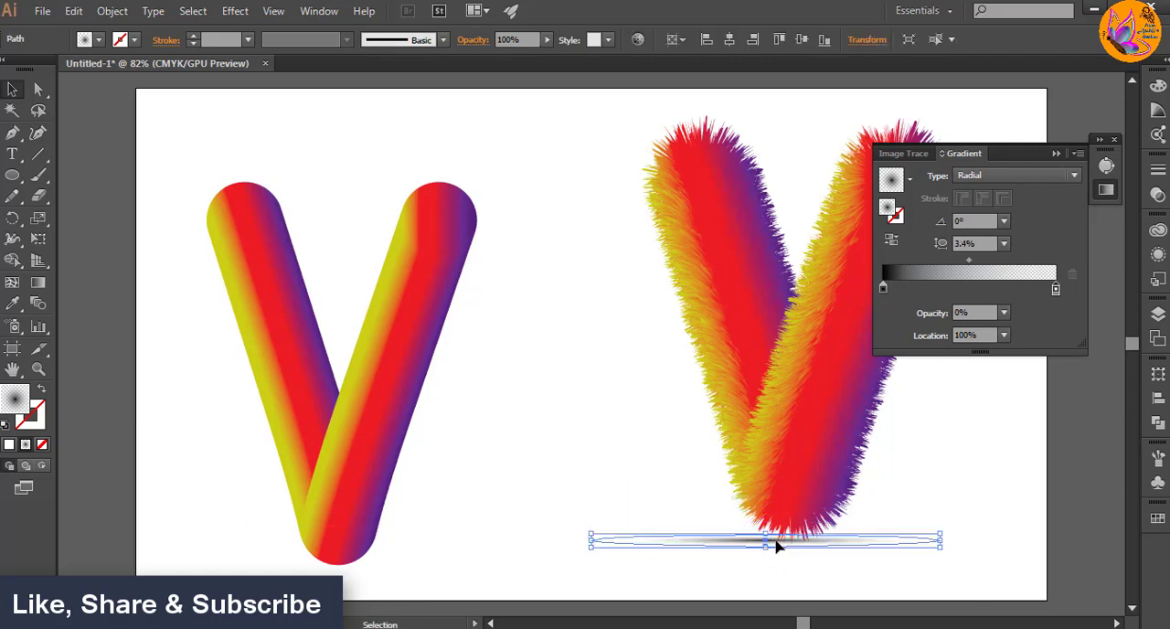
left_click(750, 564)
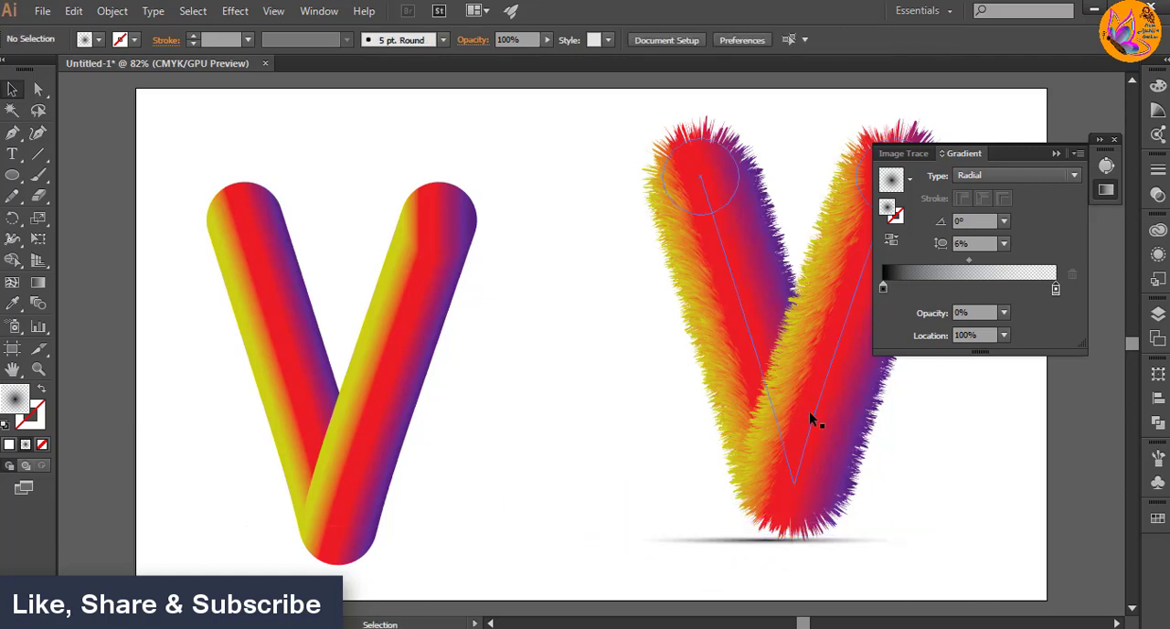
left_click(1056, 153)
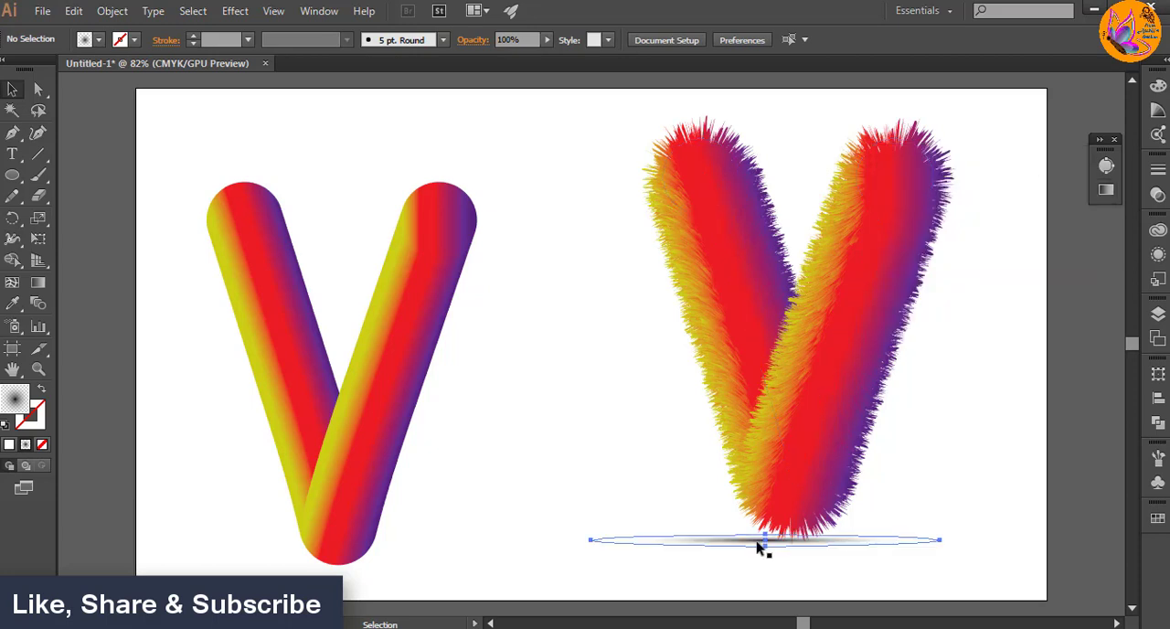
Step: Scale the furry V down slightly and move it up towards the upper edge of the artboard
left_click(759, 547)
left_click(671, 163)
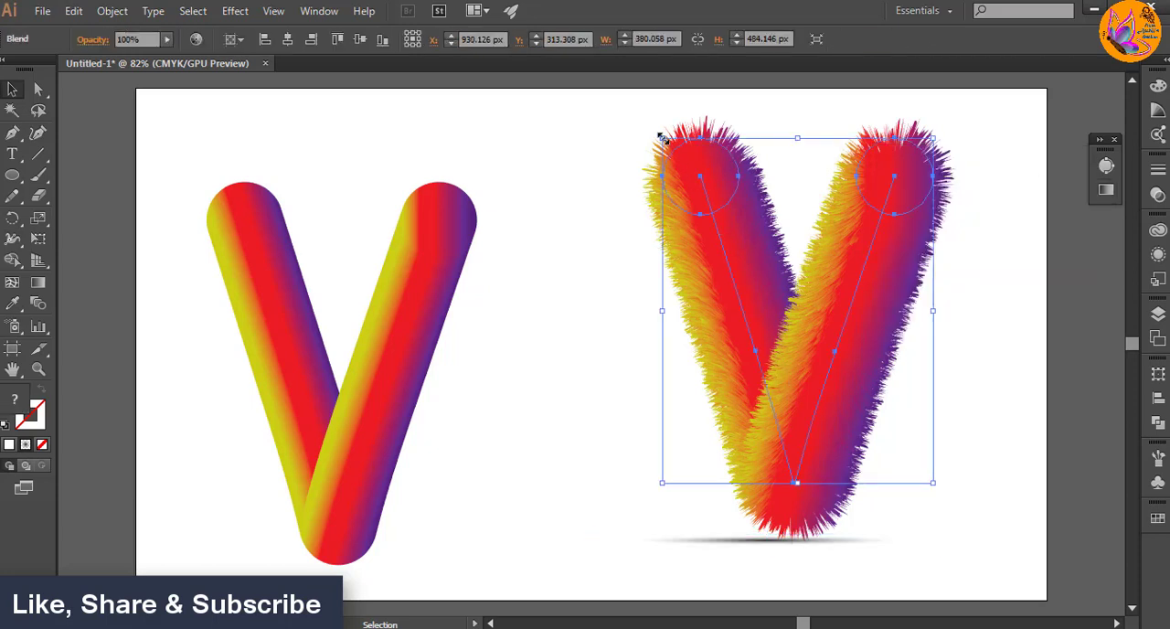
left_click_drag(662, 137, 699, 187)
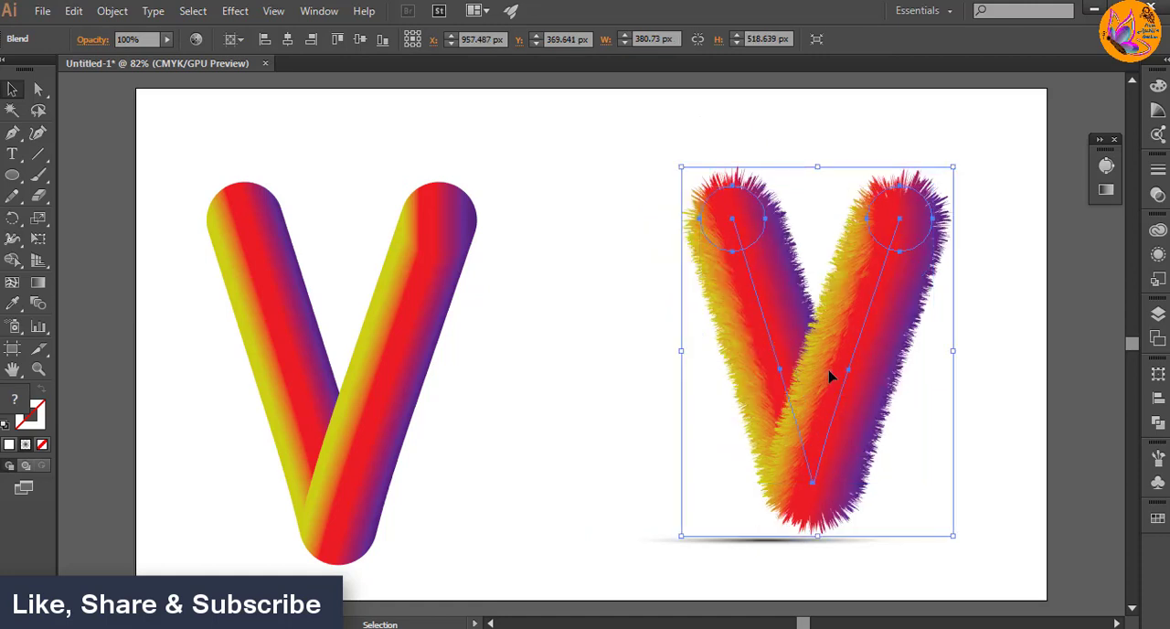
left_click_drag(830, 374, 844, 343)
Step: Move the shadow ellipse up and centre it under the base of the resized furry V
left_click_drag(789, 540, 813, 485)
left_click(969, 407)
left_click(820, 530)
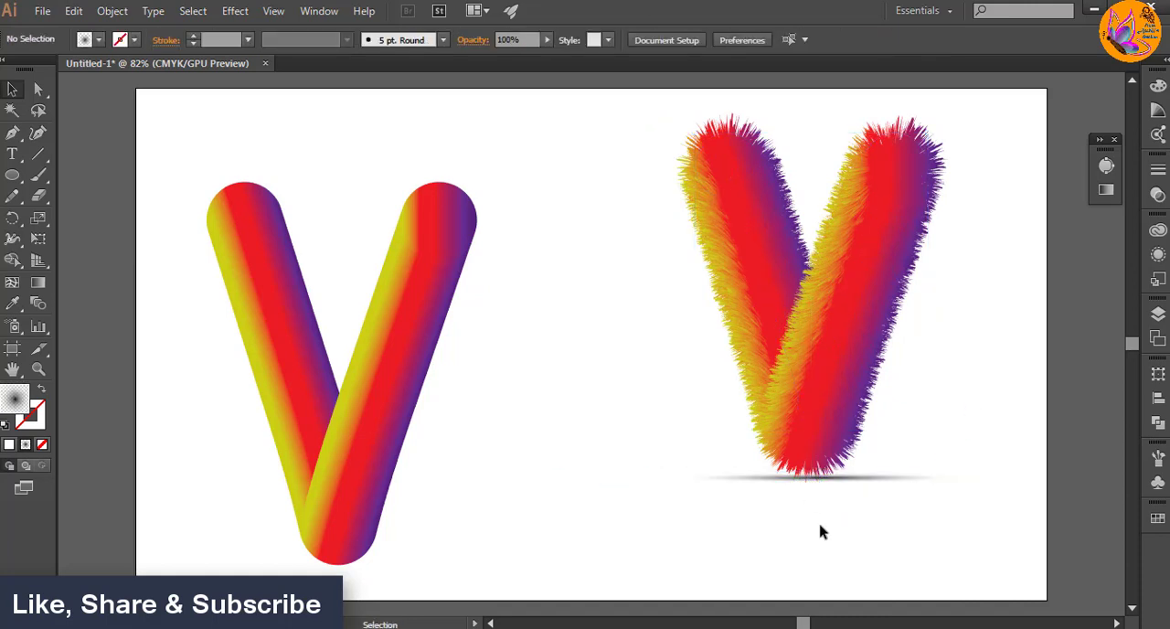
Step: Add a new layer, Layer 2, and place it below Layer 1 in the stacking order
left_click(1158, 313)
left_click(1088, 463)
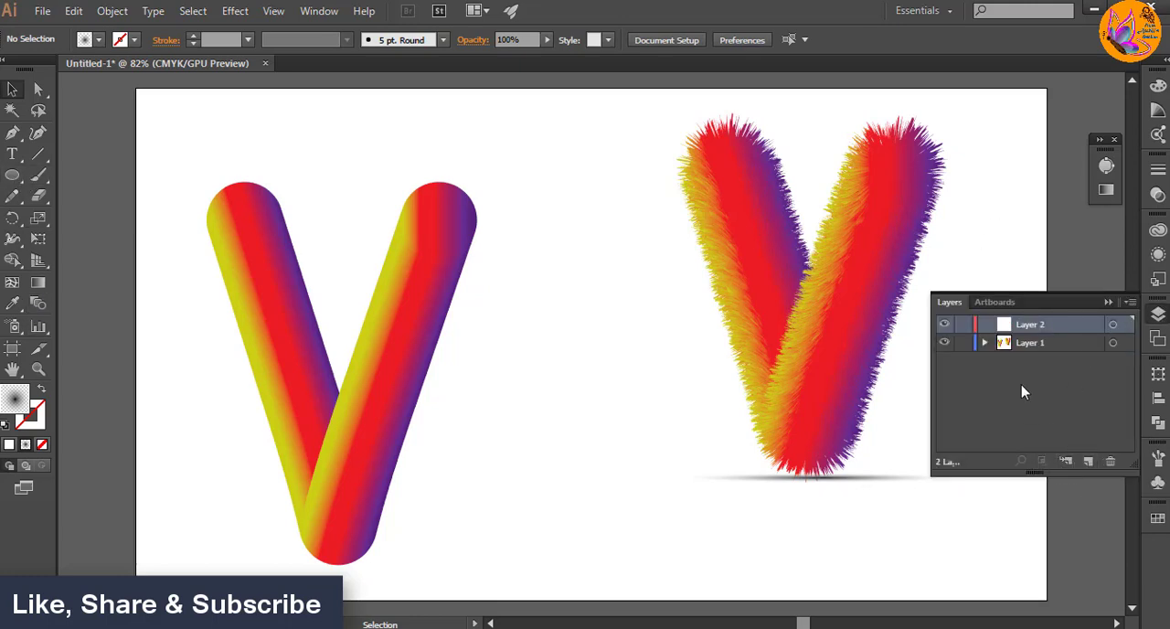
left_click_drag(1008, 331, 1011, 359)
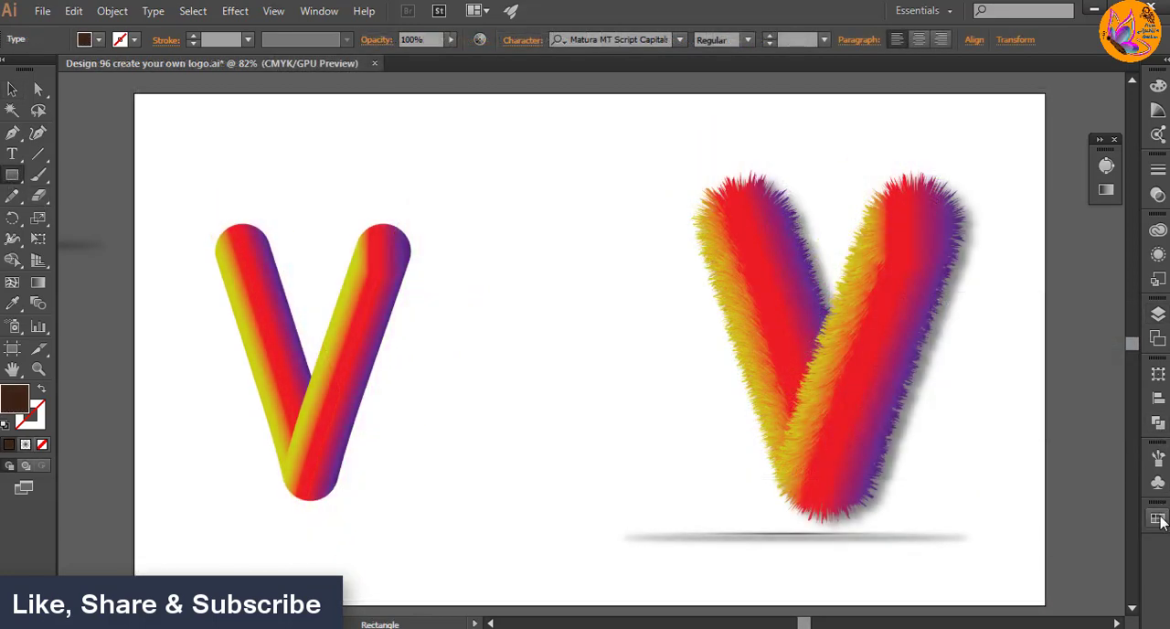
Step: Draw a dark brown rectangle without a stroke that covers the whole artboard
left_click(1158, 518)
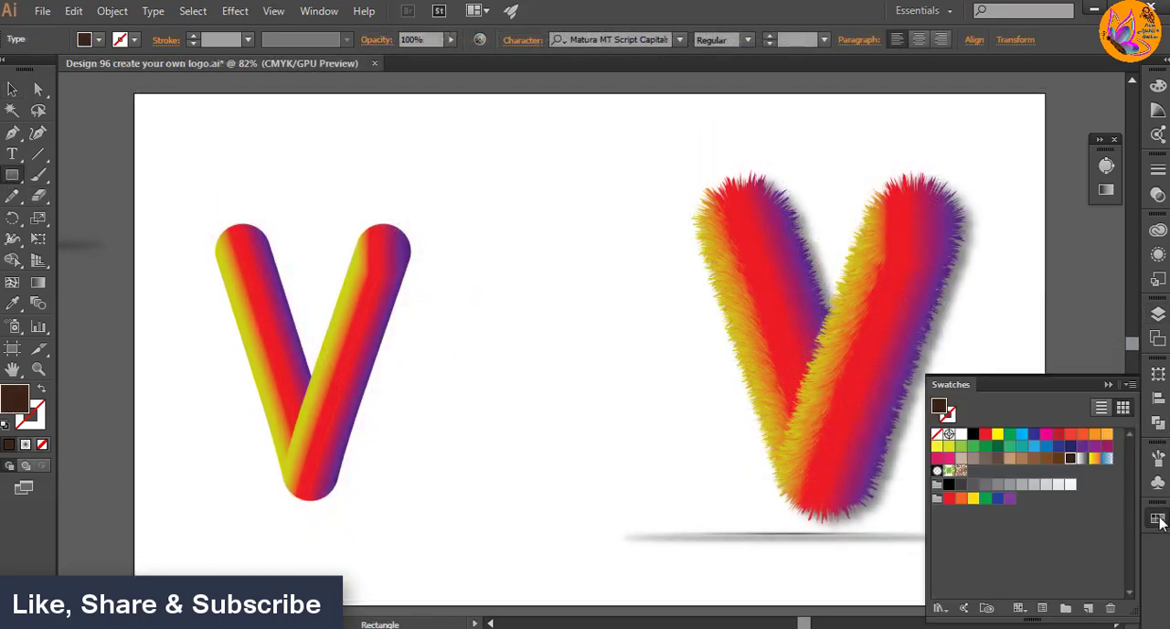
left_click(1107, 384)
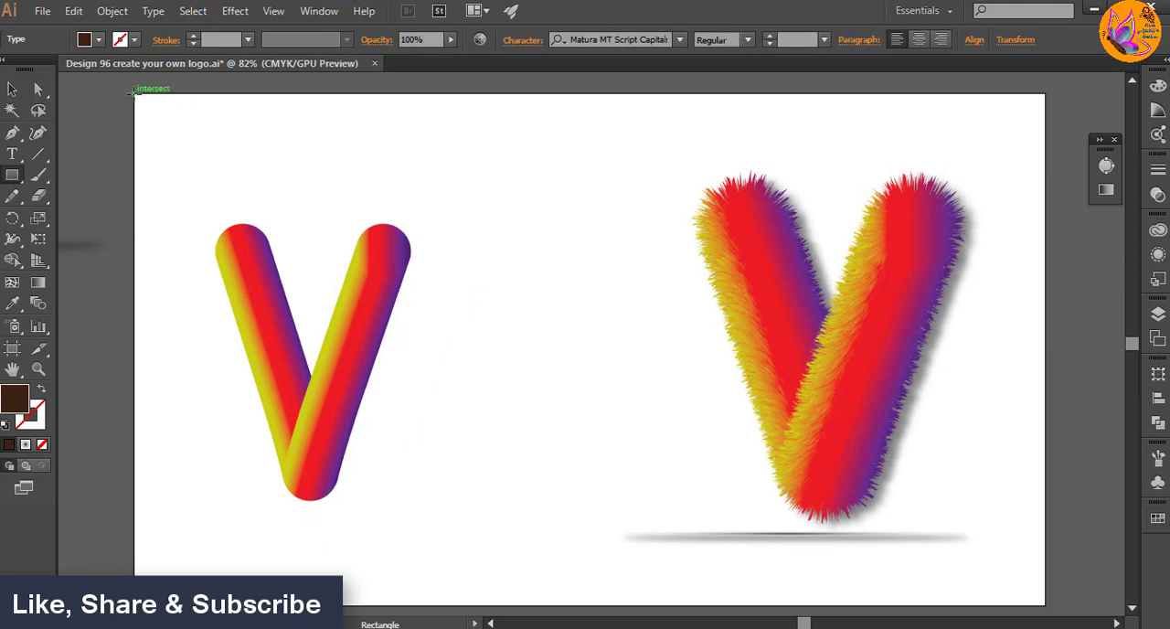
left_click_drag(134, 90, 1045, 604)
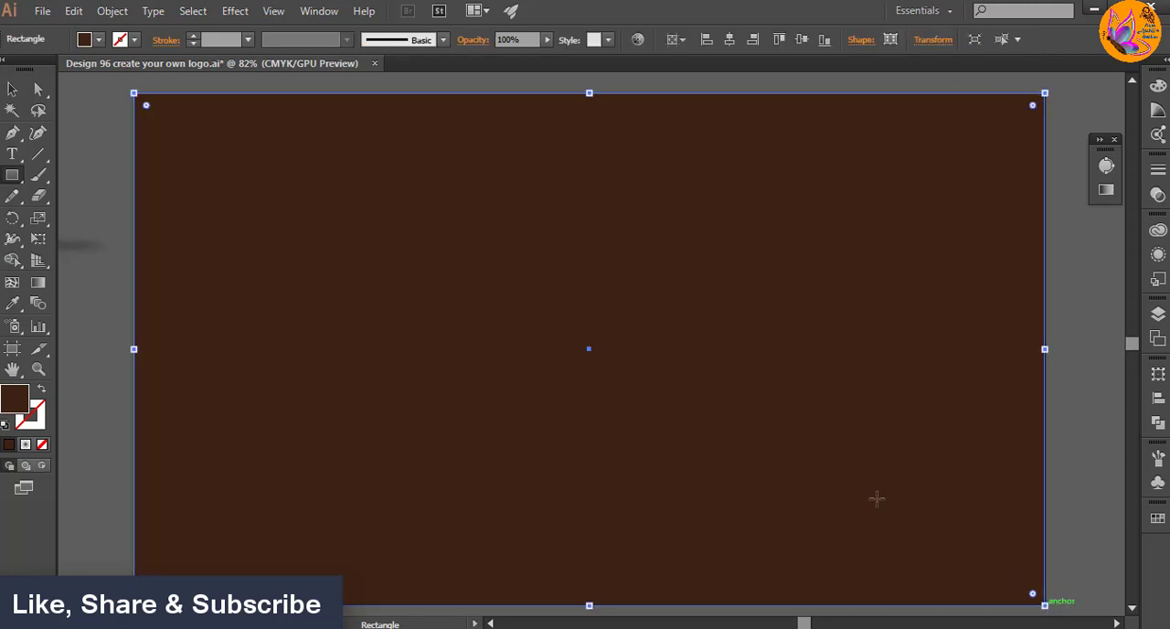
key("v")
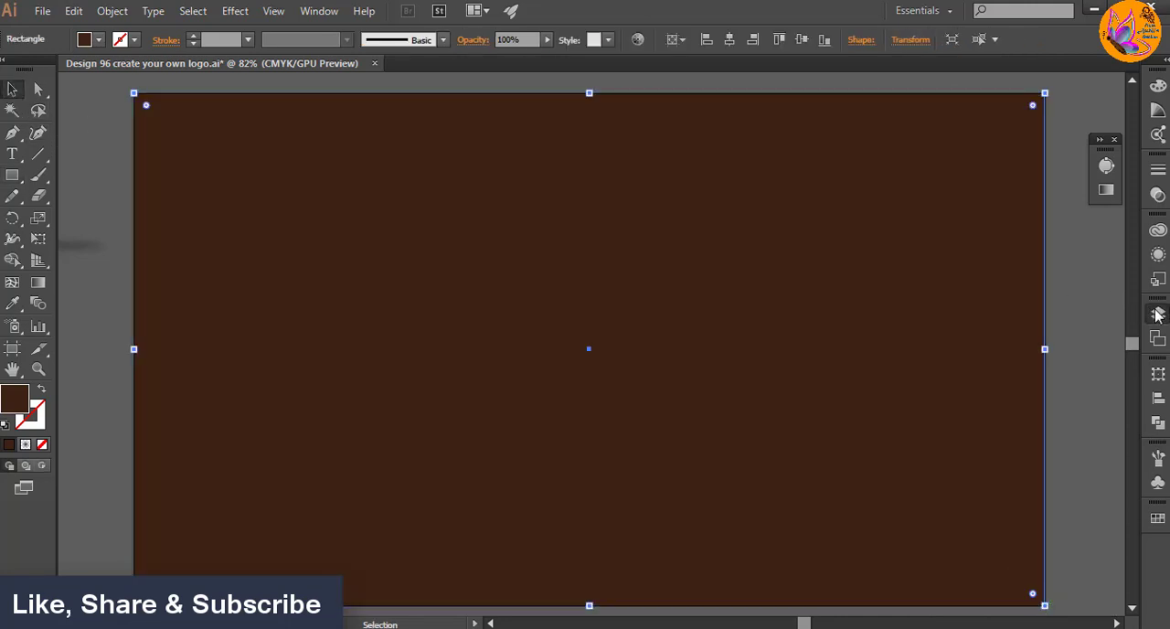
Step: Move the brown rectangle from Layer 1 into Layer 2 so it forms the background behind the letters
left_click(1157, 314)
left_click(985, 325)
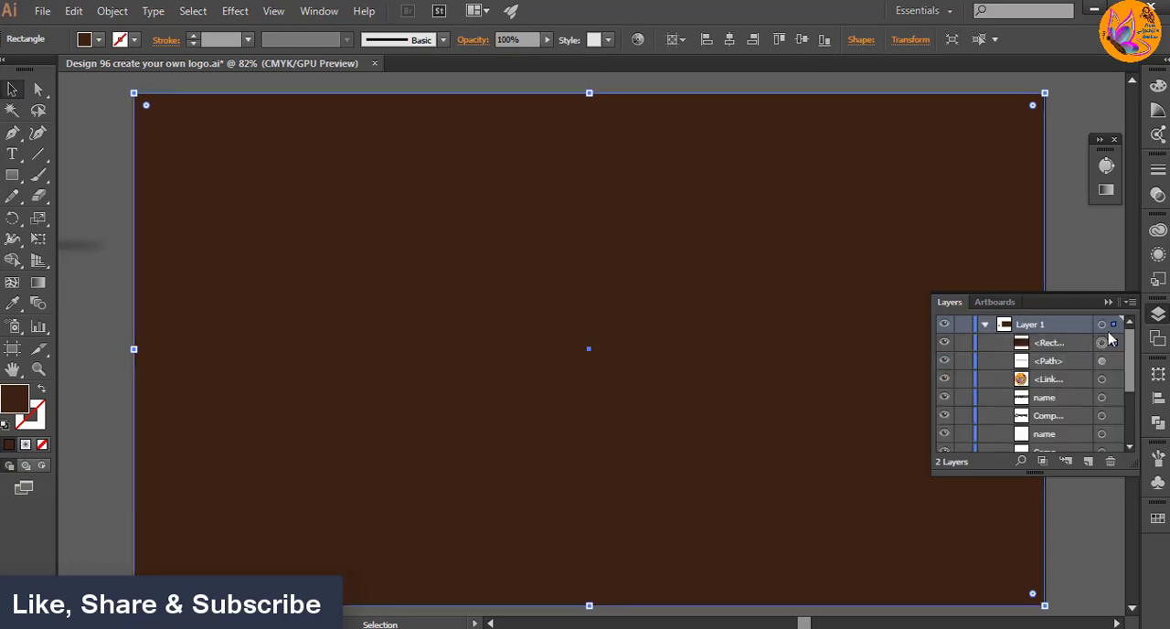
left_click_drag(1060, 345, 1065, 444)
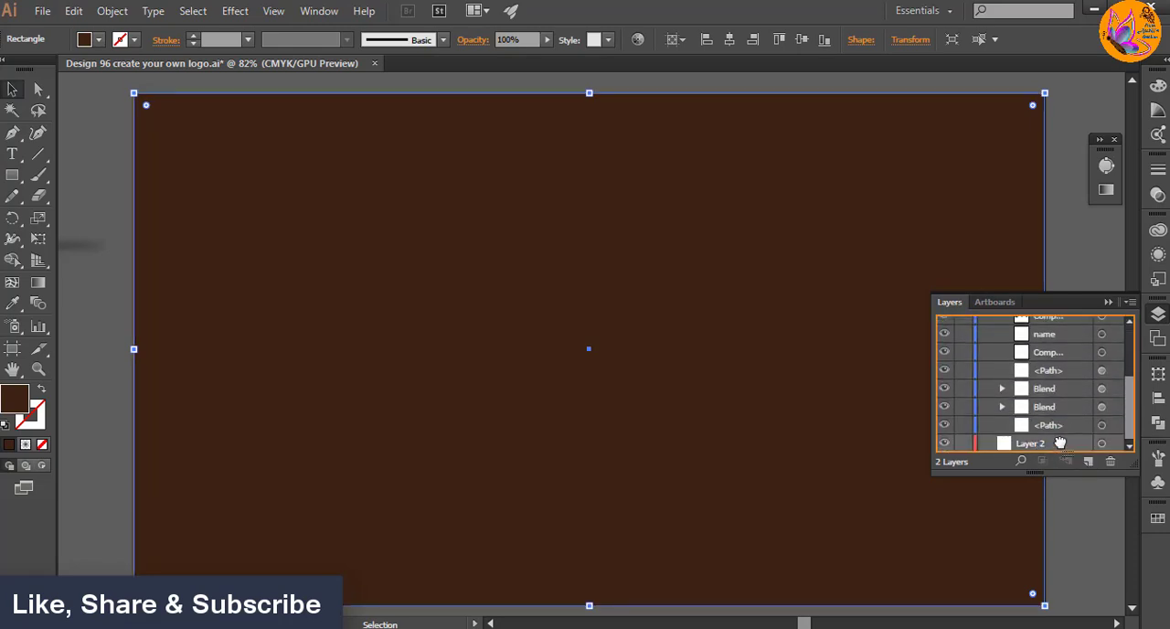
left_click(1108, 304)
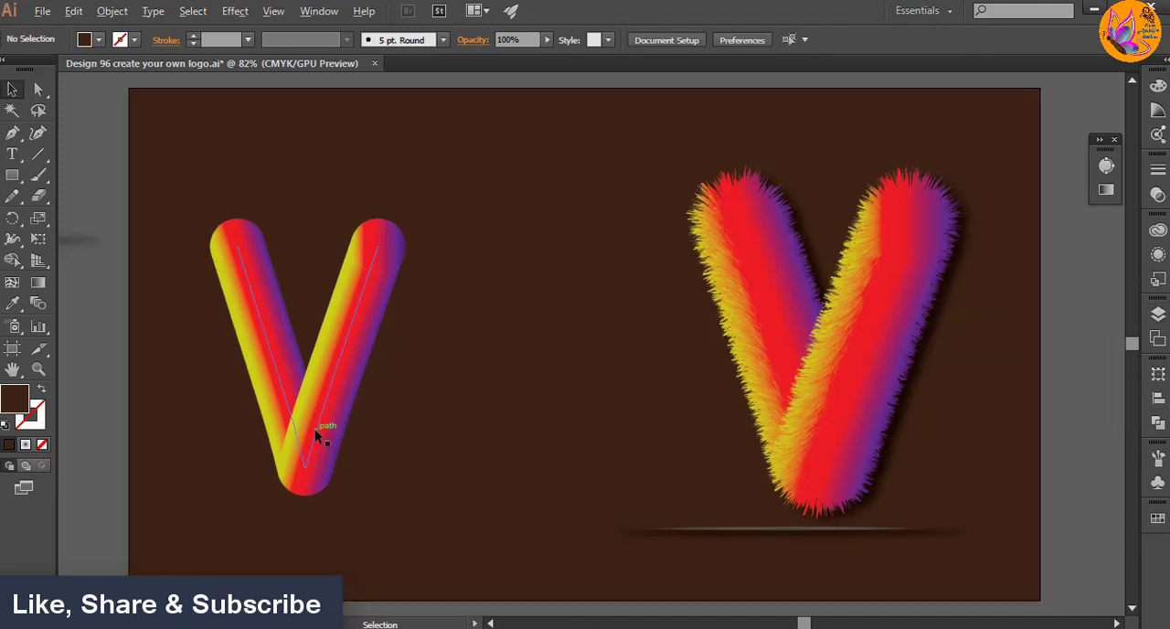
Step: Duplicate the smooth V horizontally so the copy's upper tip overlaps the original's and the pair forms a W
left_click(325, 402)
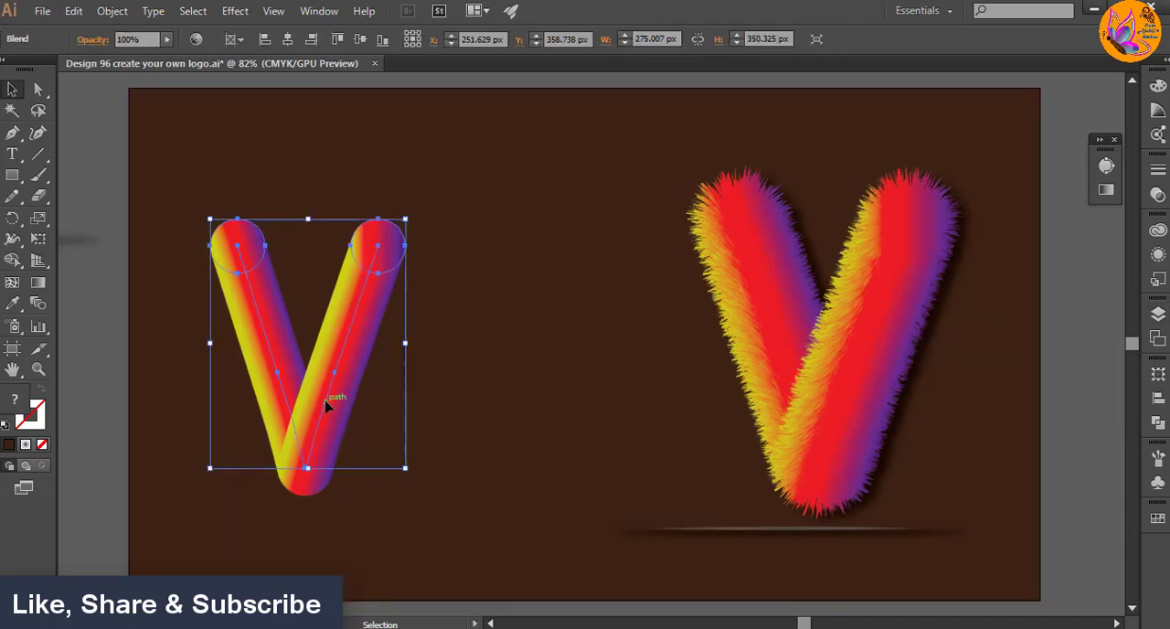
left_click_drag(326, 402, 472, 408)
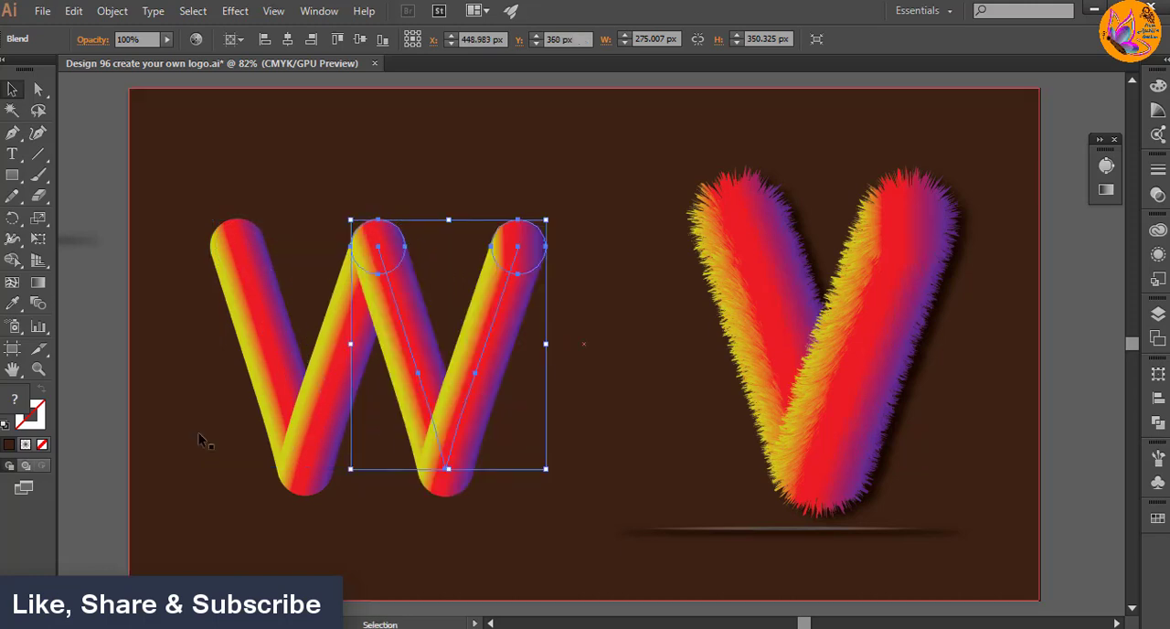
left_click(96, 391)
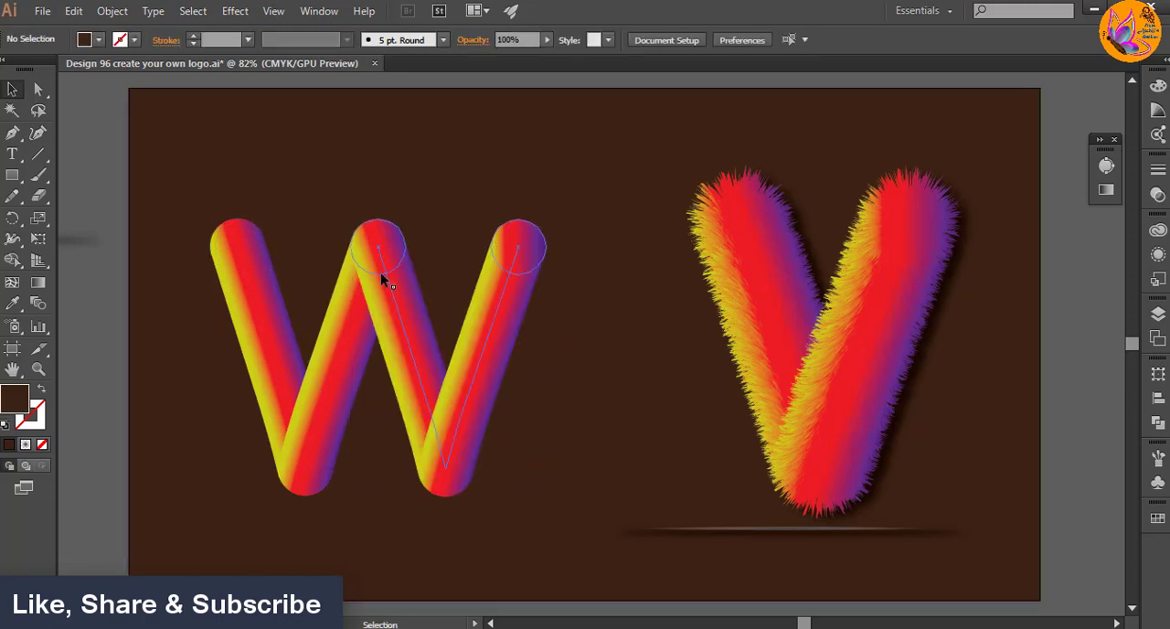
Step: Select both halves of the smooth W and start a Drop Shadow effect with its preview on
left_click(1157, 313)
left_click(985, 327)
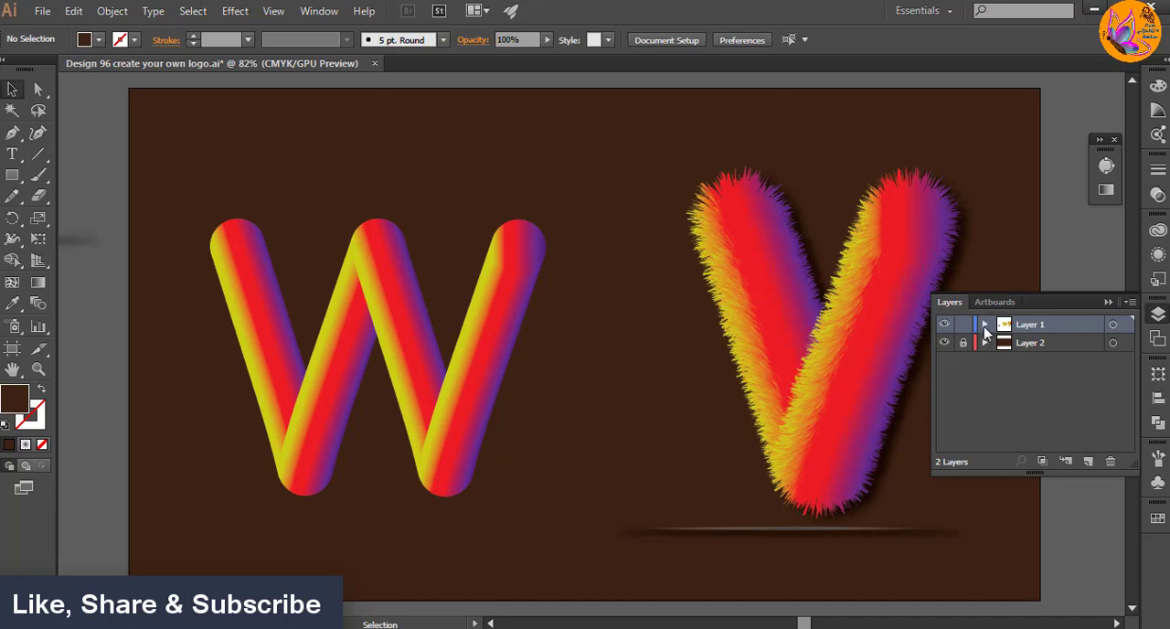
left_click_drag(293, 173, 530, 403)
left_click(205, 84)
left_click_drag(231, 147, 518, 403)
left_click(235, 11)
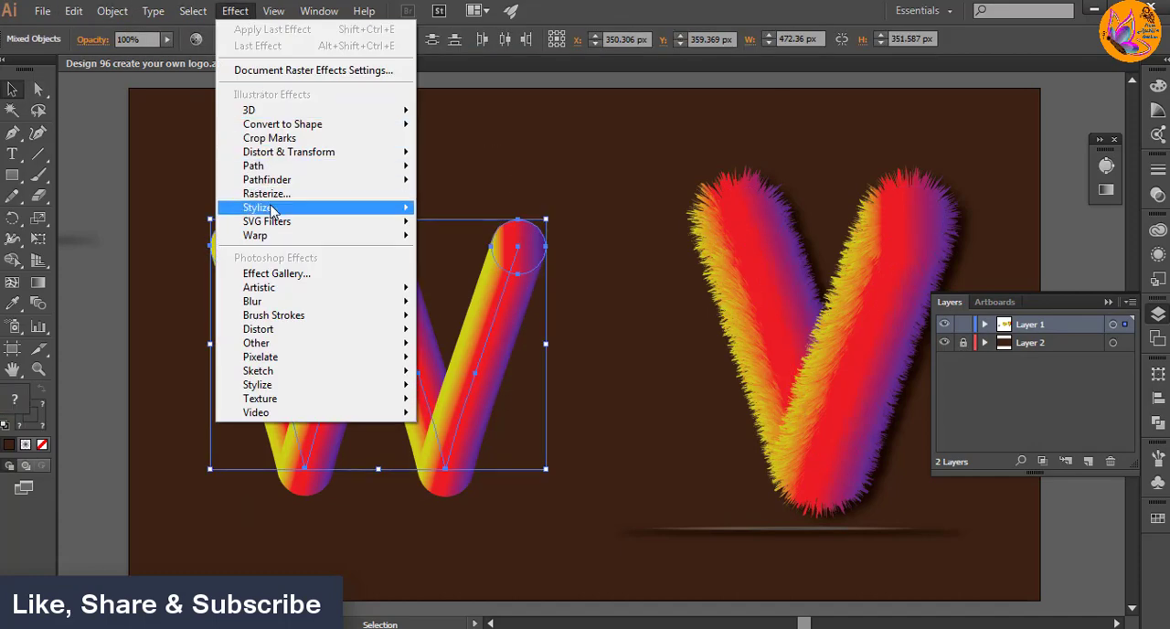
mouse_move(384, 209)
left_click(476, 210)
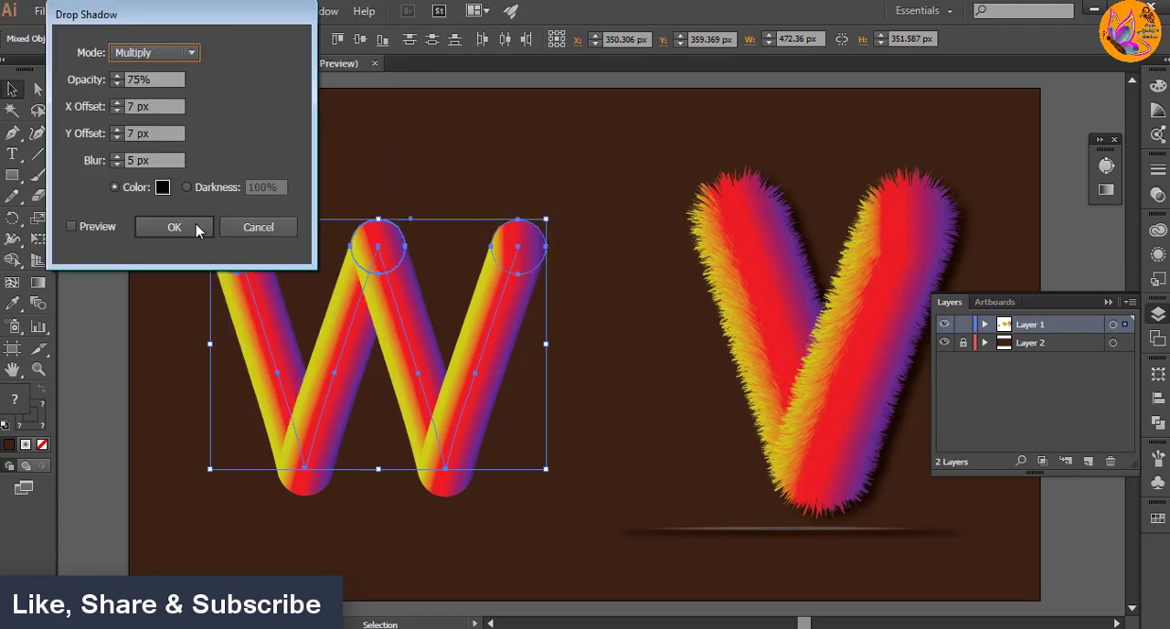
left_click(73, 228)
left_click(71, 228)
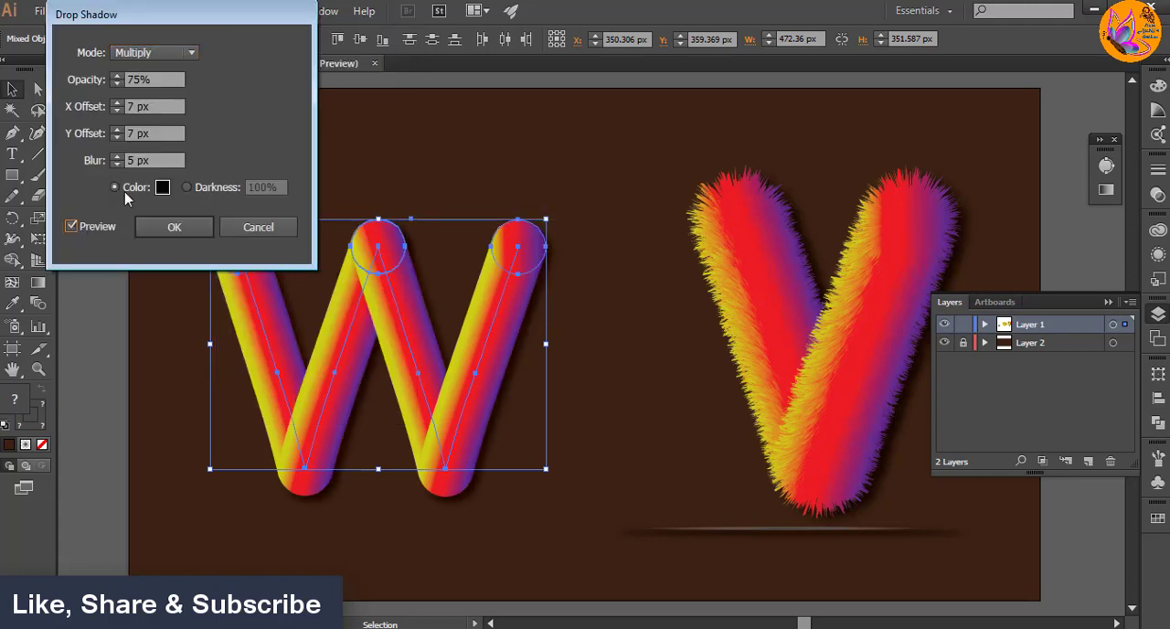
Step: Set the W's drop shadow to 80% opacity with a 10 px X offset and apply it
double_click(129, 80)
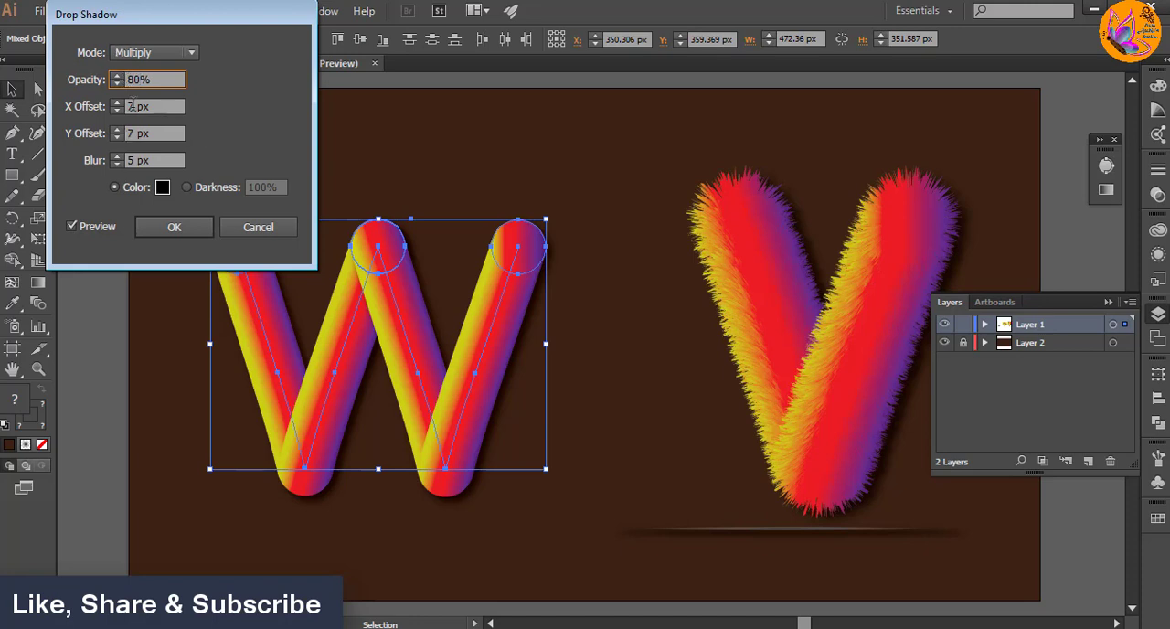
double_click(134, 106)
type("10")
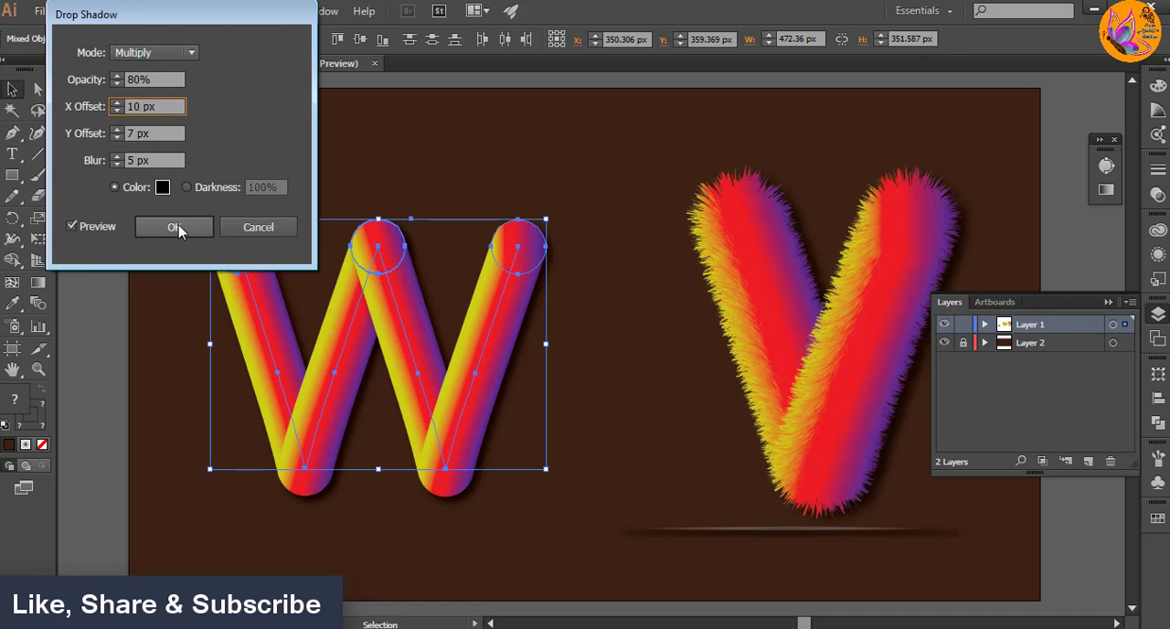
left_click(175, 228)
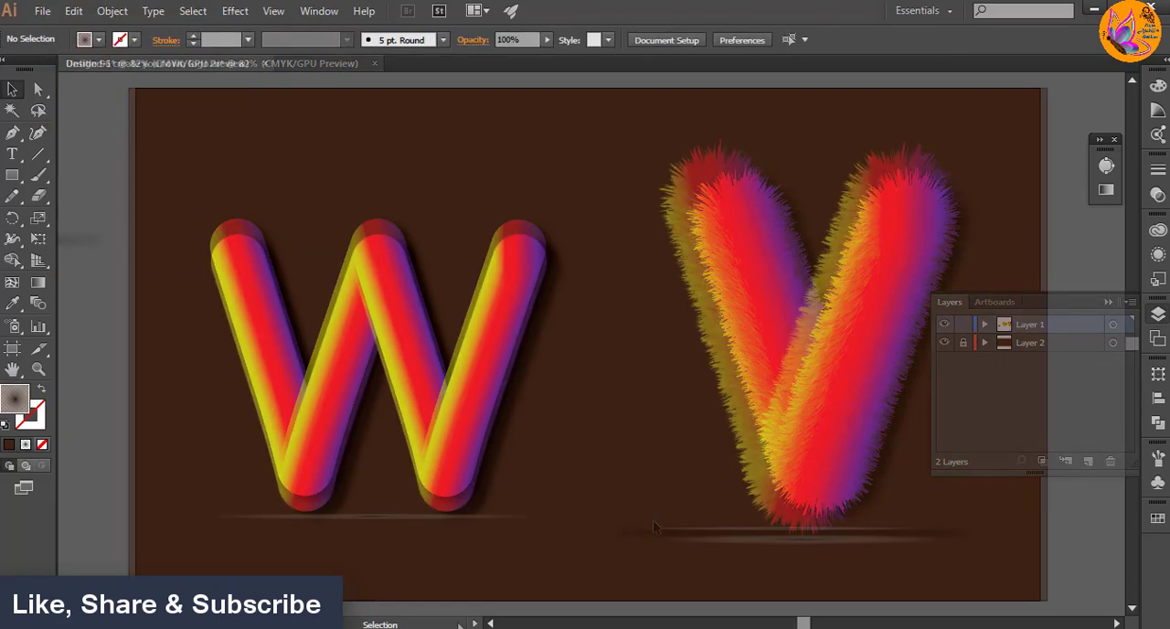
Step: Start a Drop Shadow effect on the flat ellipse beneath the W with its preview on
left_click(384, 517)
left_click(112, 11)
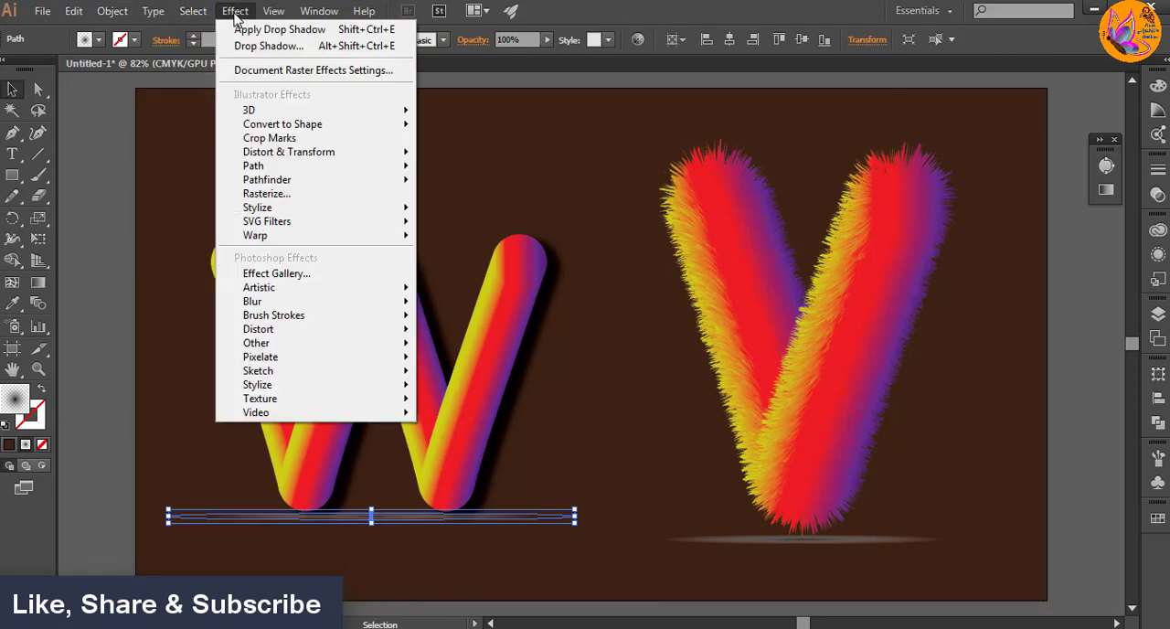
left_click(234, 13)
left_click(234, 13)
mouse_move(272, 208)
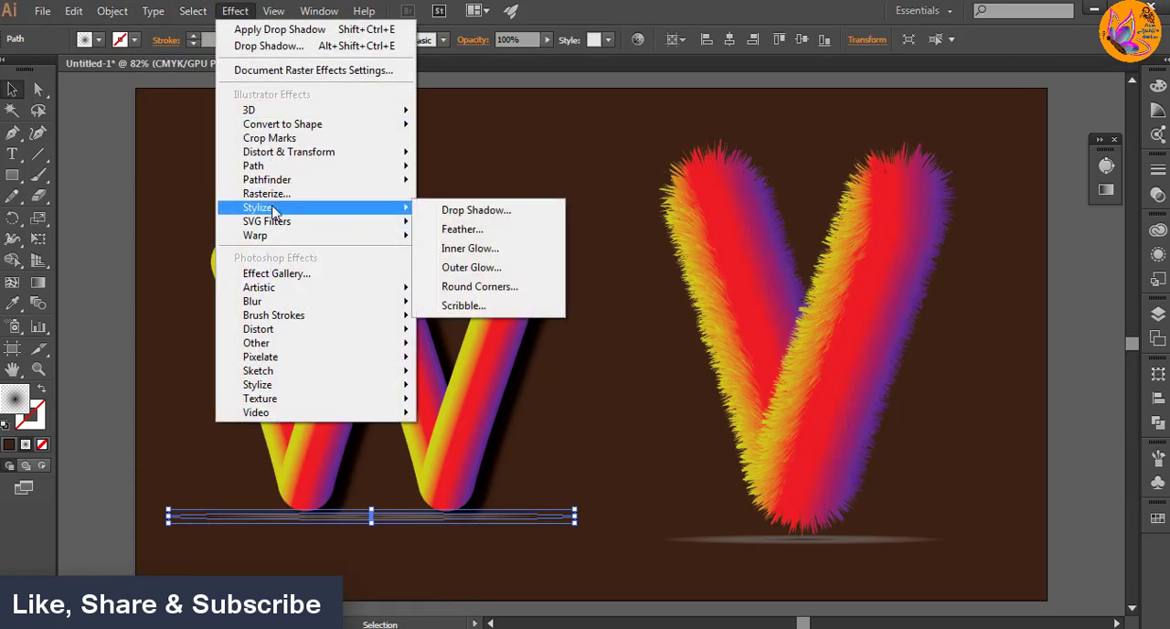
left_click(494, 212)
left_click(72, 227)
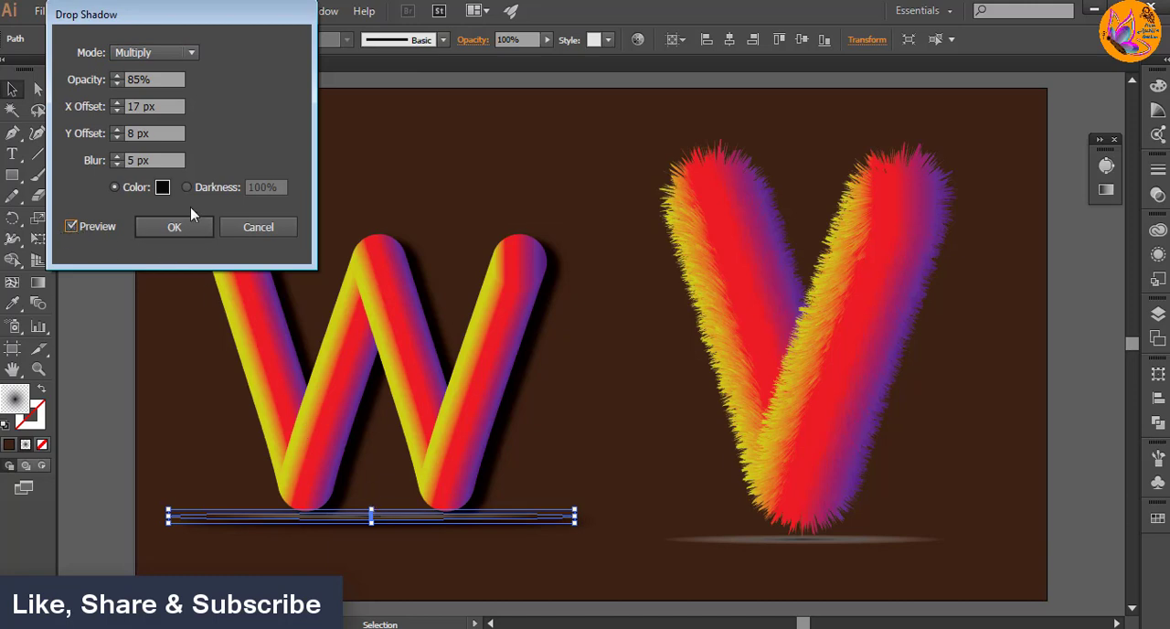
Step: Set the ellipse's drop shadow to 50% opacity with a 15 px X offset, apply it and clear the selection
left_click(133, 79)
left_click(137, 106)
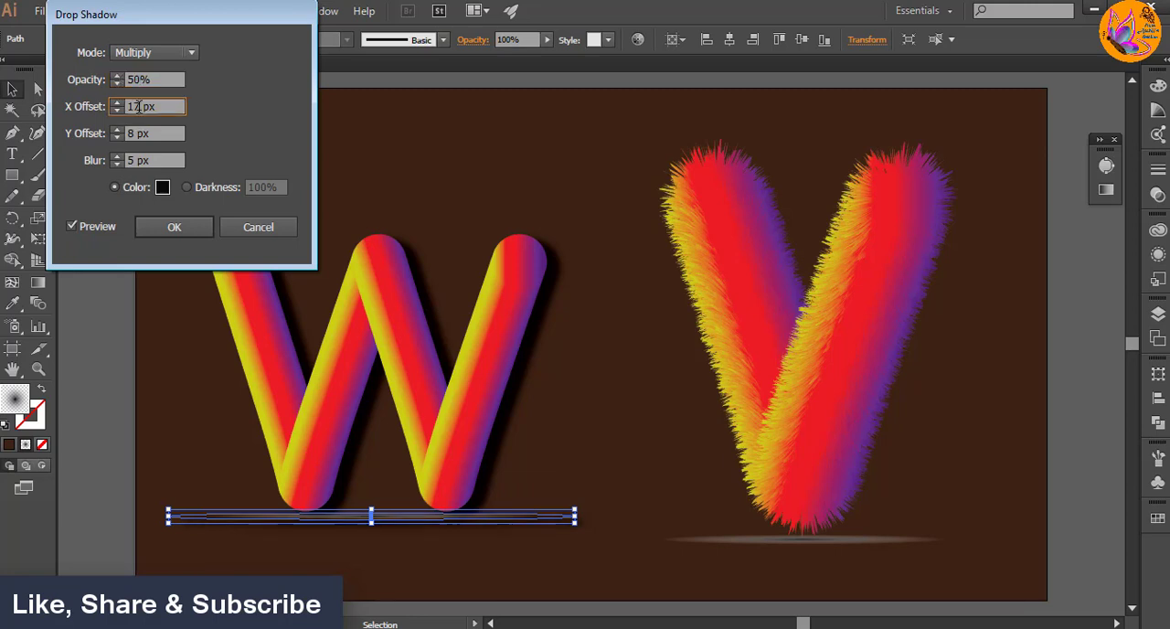
left_click(175, 228)
left_click(150, 367)
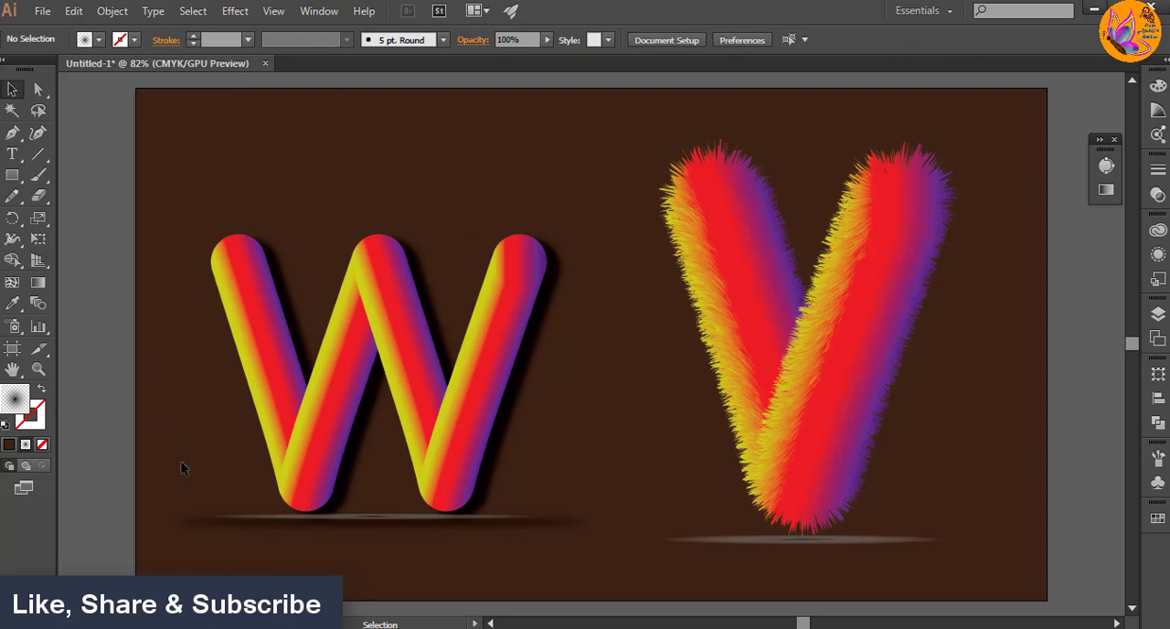
left_click(402, 518)
left_click(334, 564)
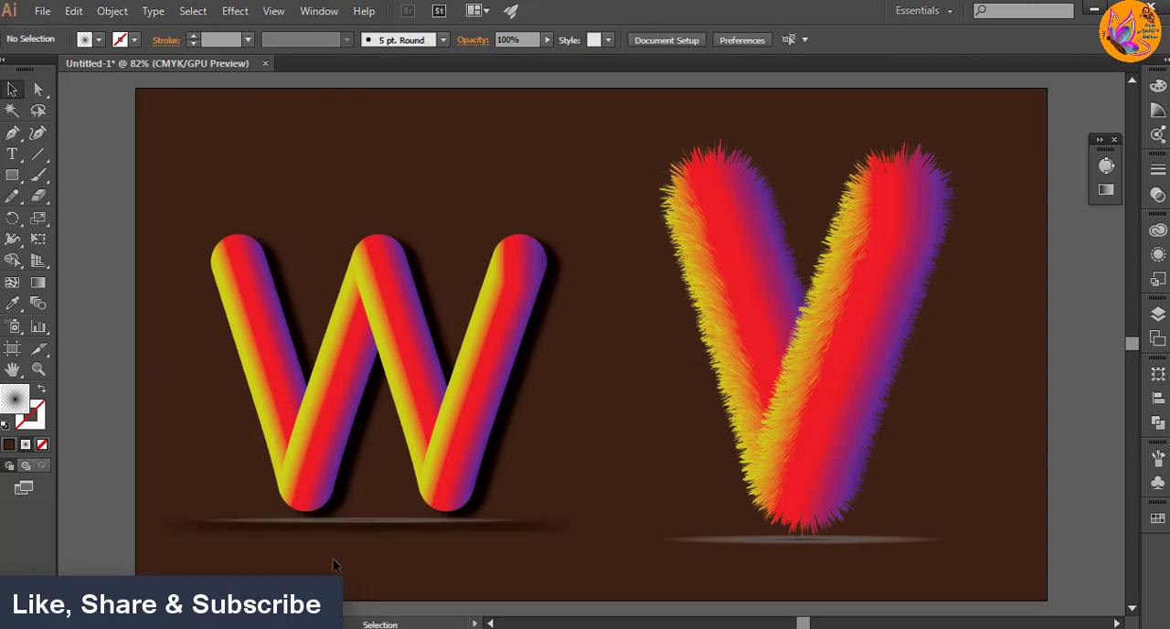
Step: Add the text "Company Name" centred below the W's shadow ellipse
left_click(12, 153)
left_click(287, 560)
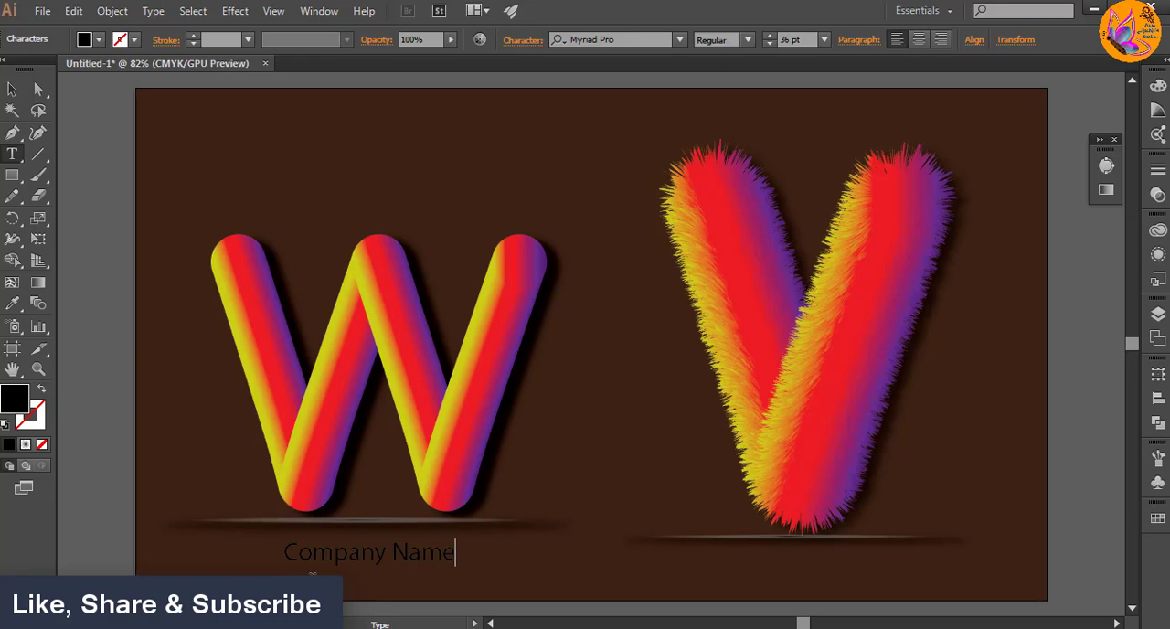
left_click(12, 89)
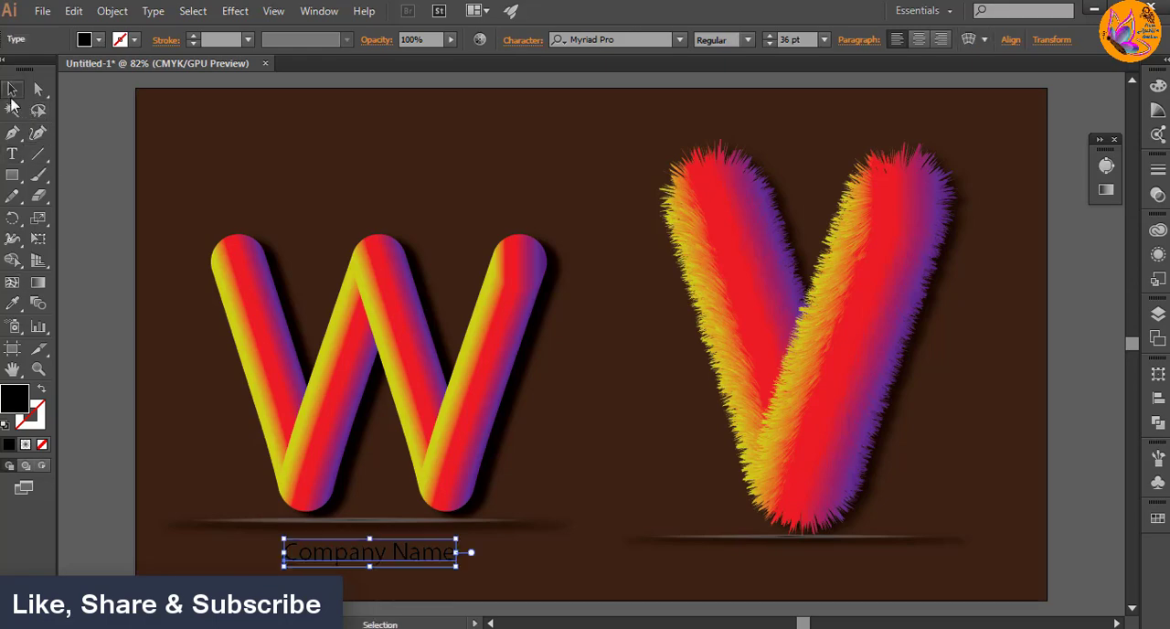
Step: Set the font of the word Company below the W to Matura MT Script Capitals and clear the selection
left_click(681, 40)
scroll(801, 498, "down", 3)
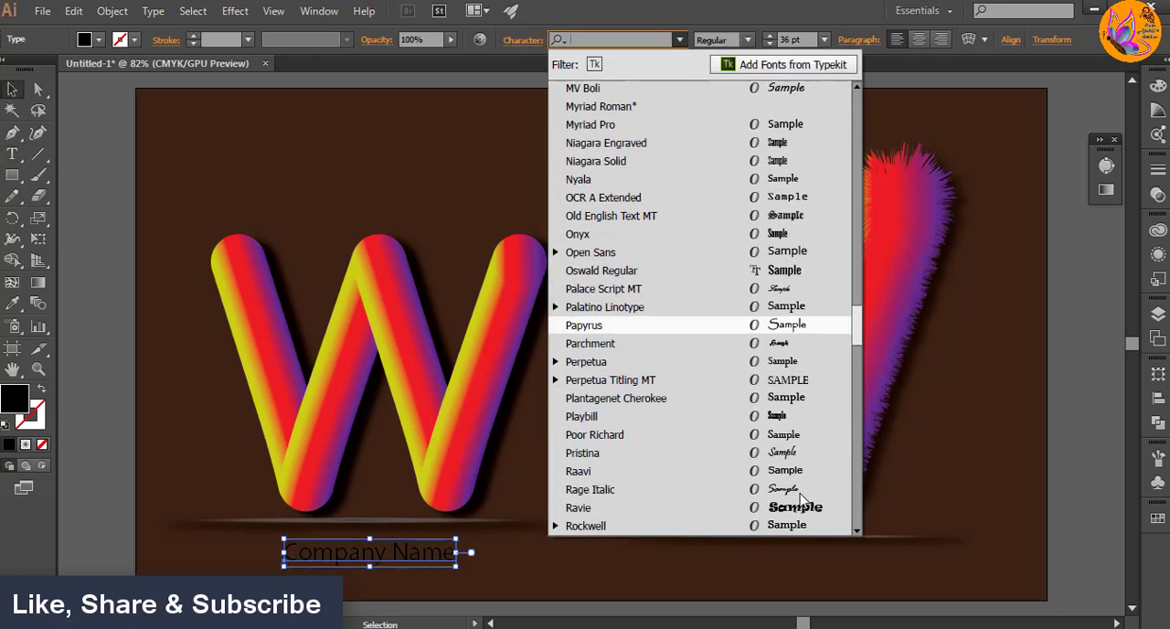
scroll(677, 156, "up", 4)
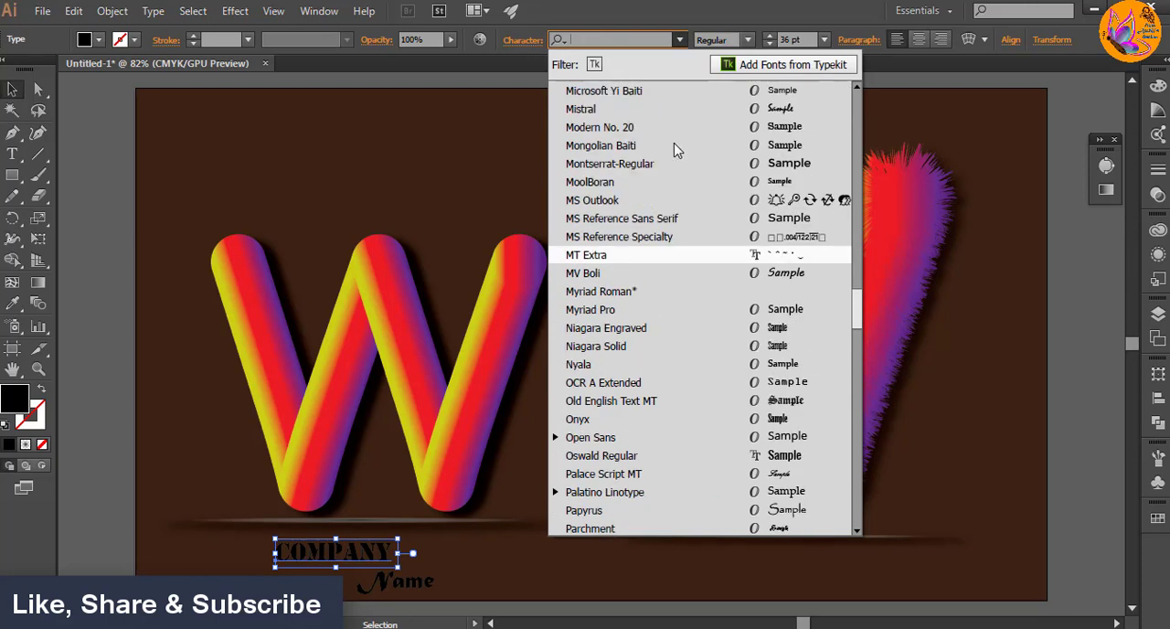
scroll(676, 151, "up", 1)
scroll(676, 151, "up", 1)
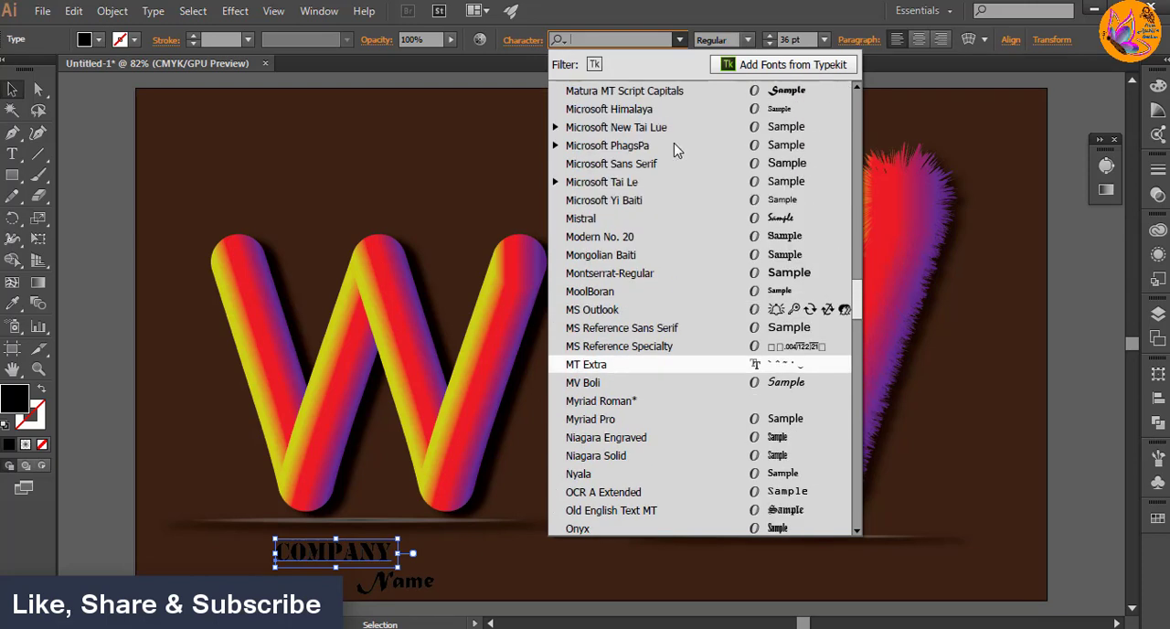
left_click(619, 93)
left_click(509, 564)
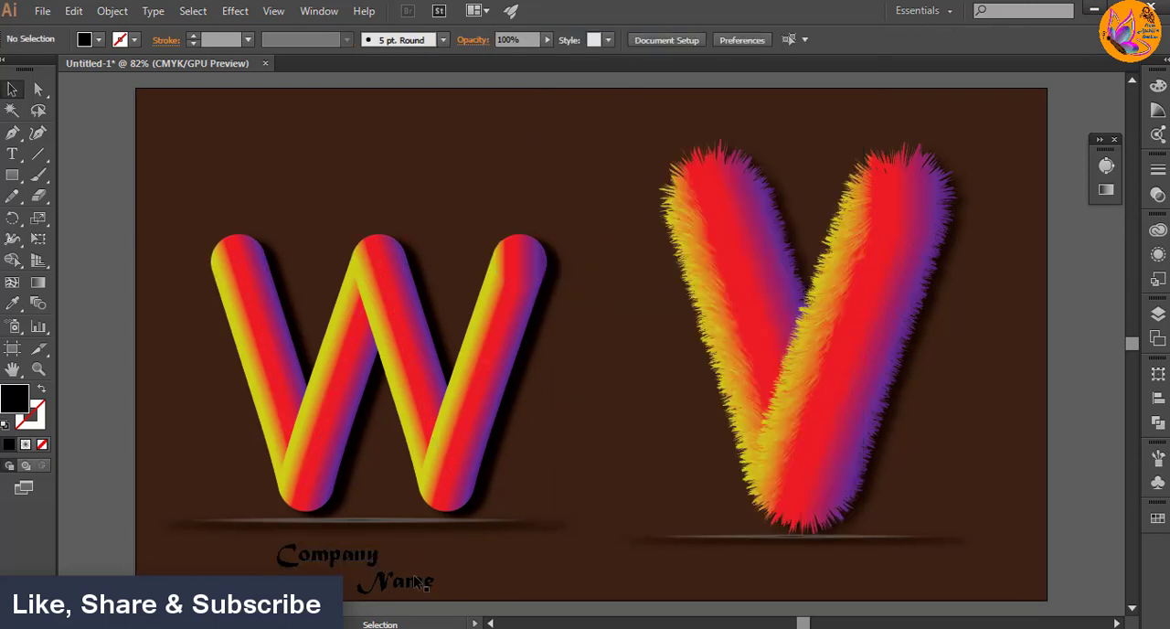
Step: Fill the words Company and Name with near-white, using FCFAFB for Company
left_click(336, 566)
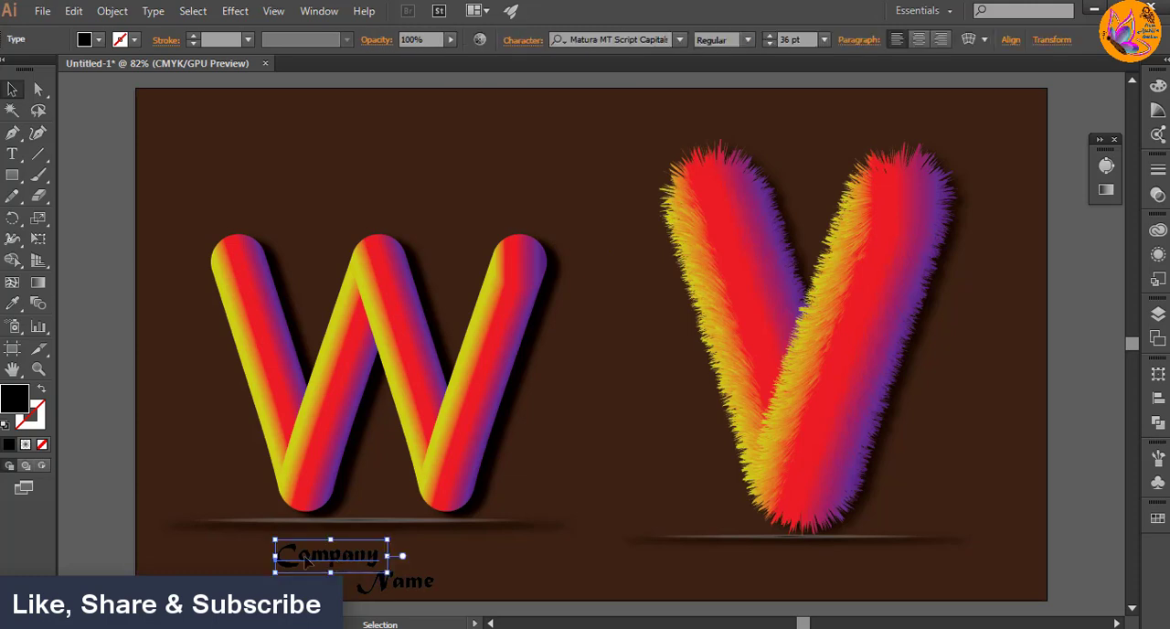
double_click(16, 403)
left_click(604, 199)
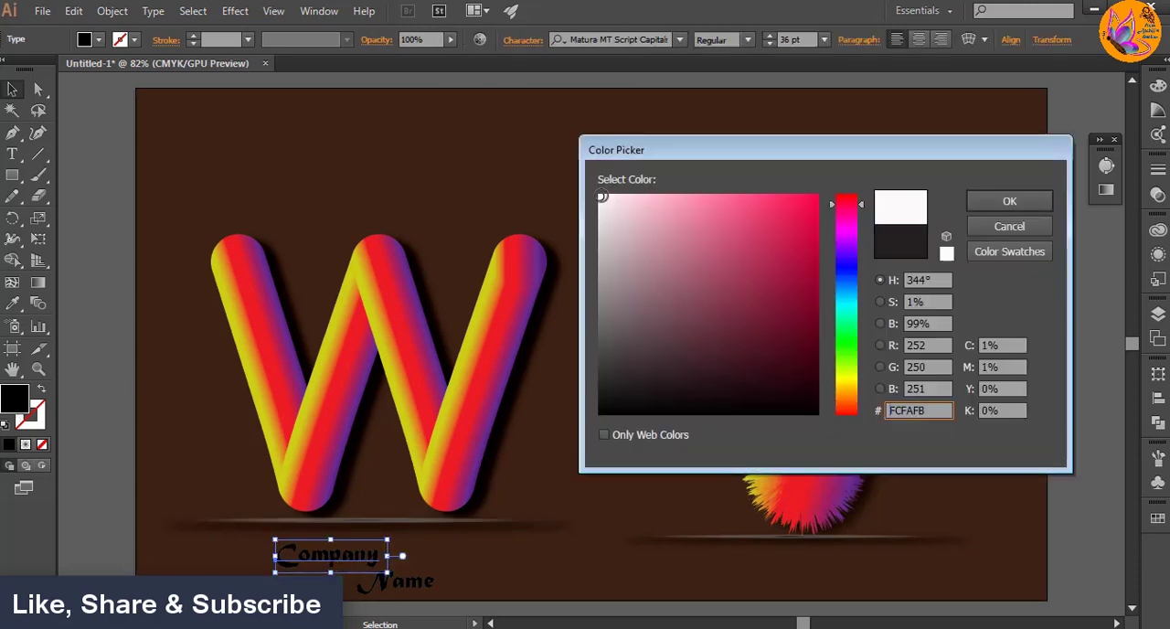
left_click(1009, 200)
left_click(413, 589)
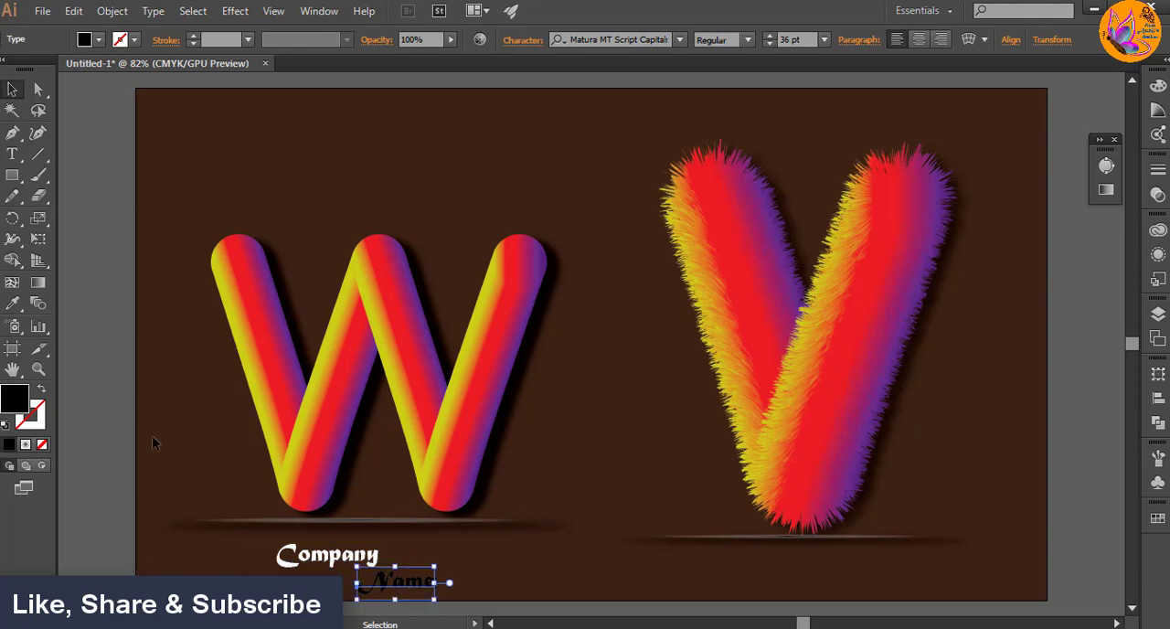
double_click(24, 406)
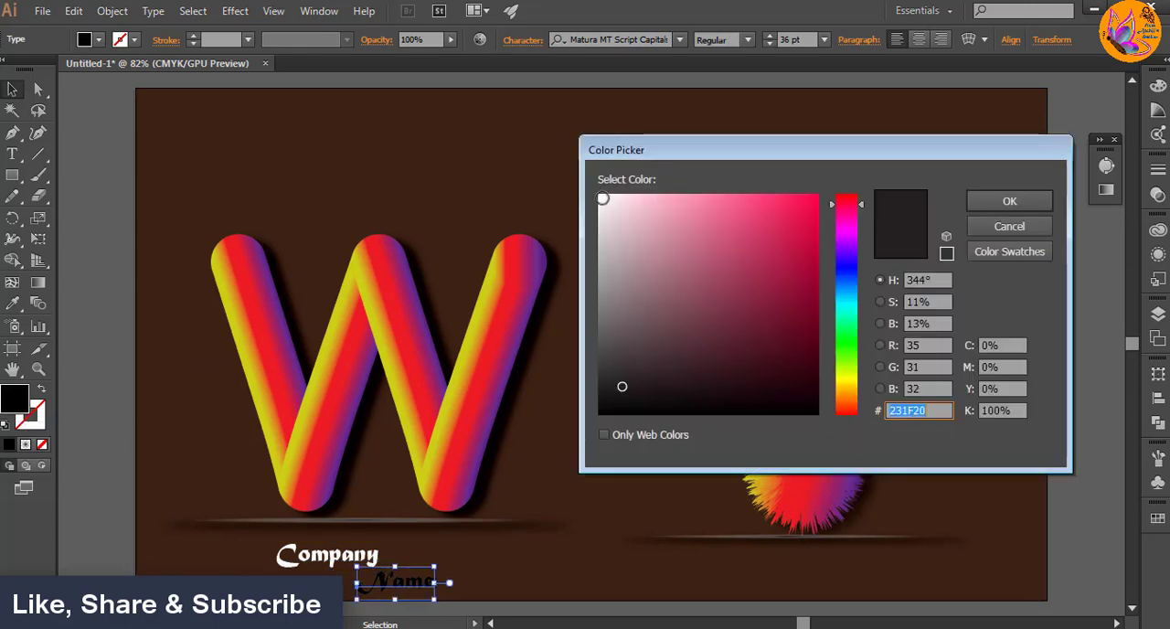
left_click(603, 199)
left_click(1009, 202)
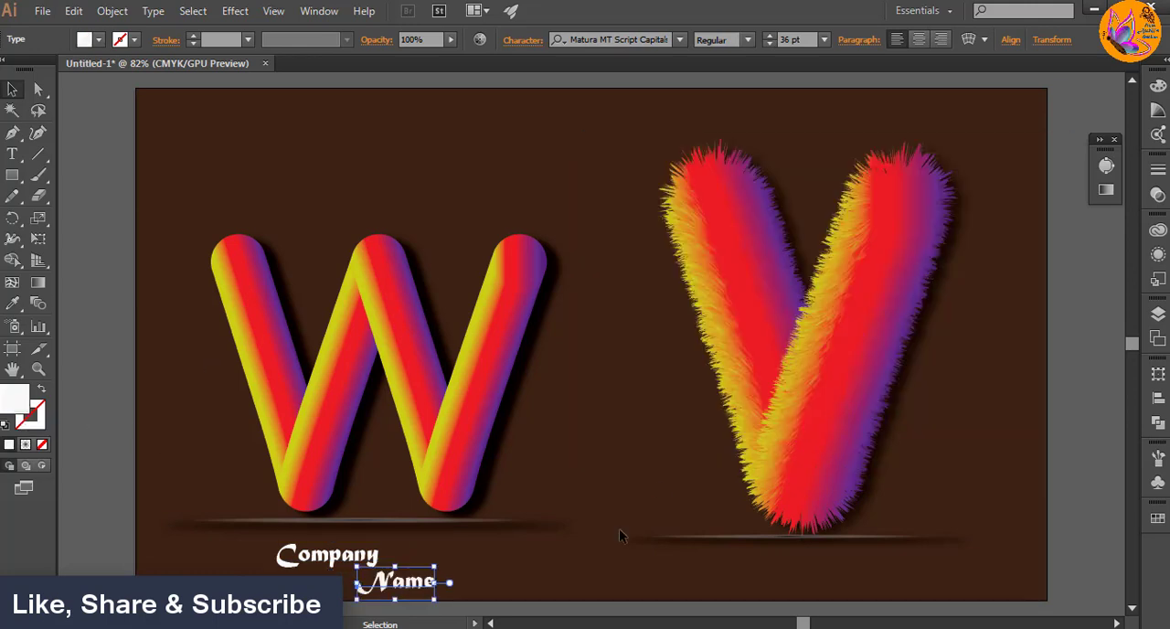
Step: Change the capital N of the second word to lowercase so the text reads "name"
key("t")
left_click(393, 589)
key("BackSpace")
type("n")
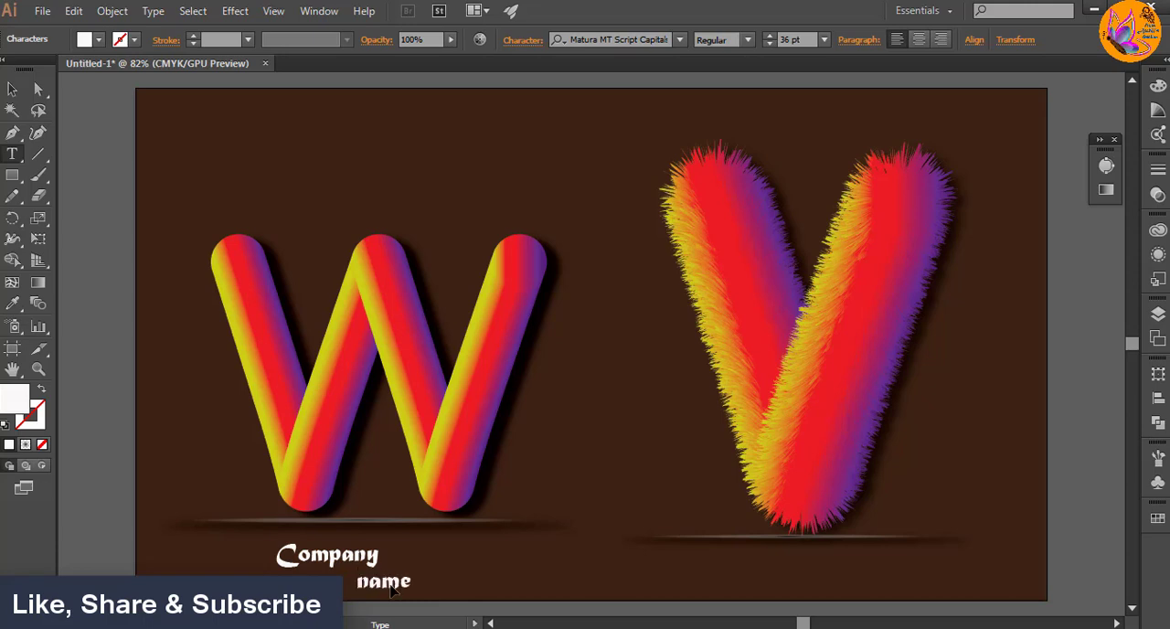
key("Escape")
Step: Move the smooth W together with its shadow ellipse slightly upward to make room for the text
left_click(190, 180)
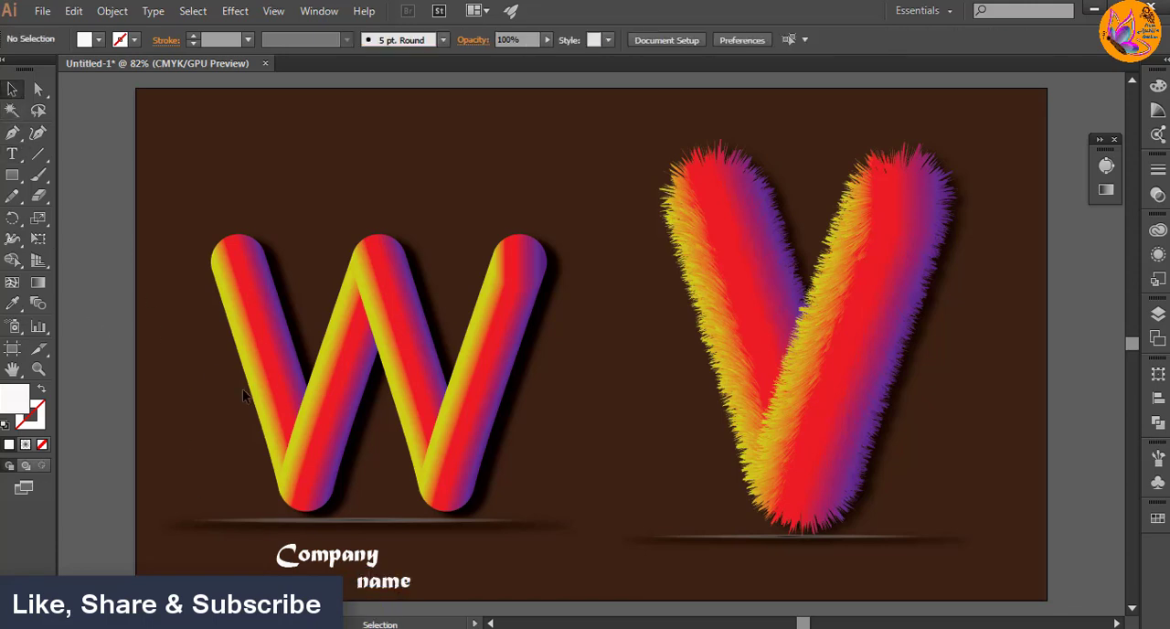
left_click_drag(191, 180, 552, 531)
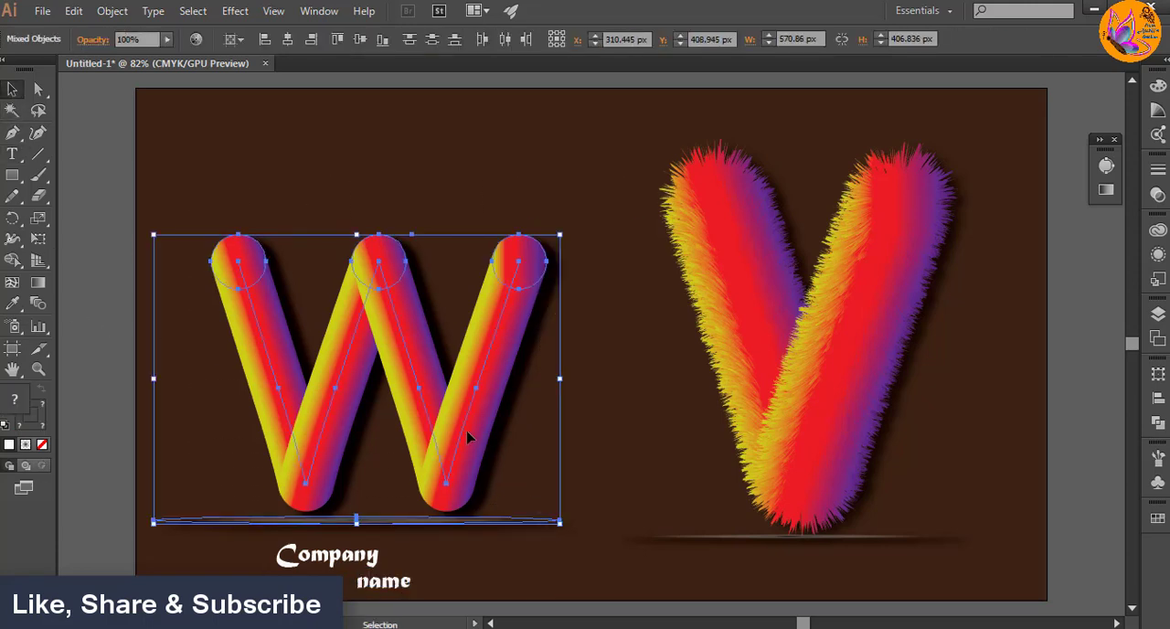
left_click_drag(470, 440, 467, 413)
left_click(397, 555)
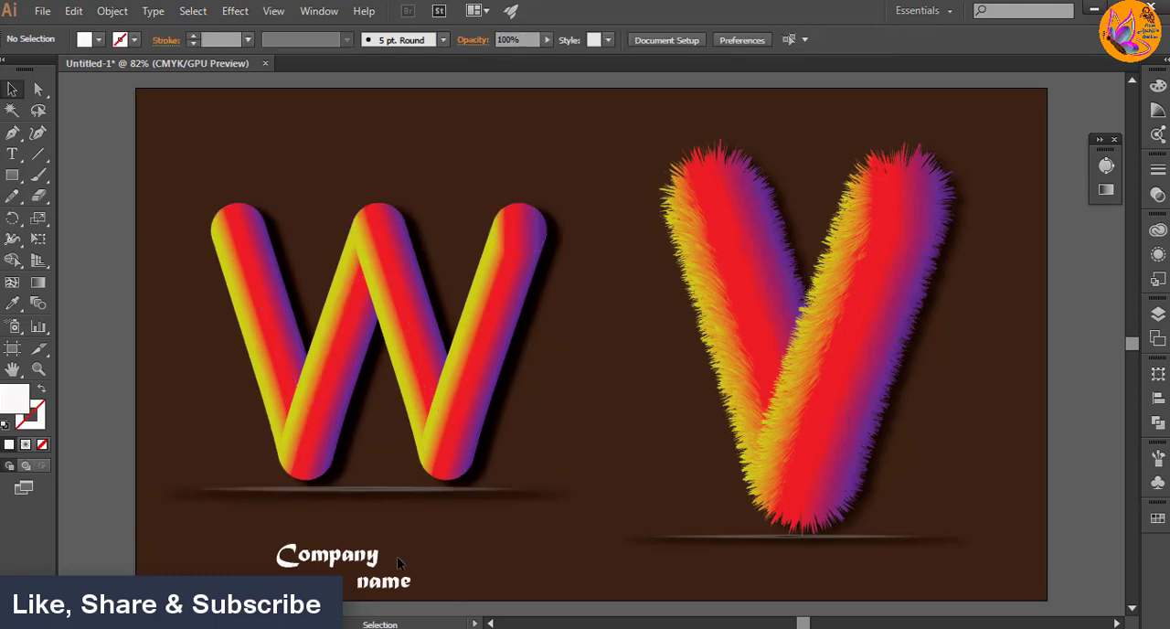
Step: Enlarge Company to about 48.25 pt close under the W's ellipse, and place an enlarged "name" beneath its right end
left_click_drag(342, 556, 381, 544)
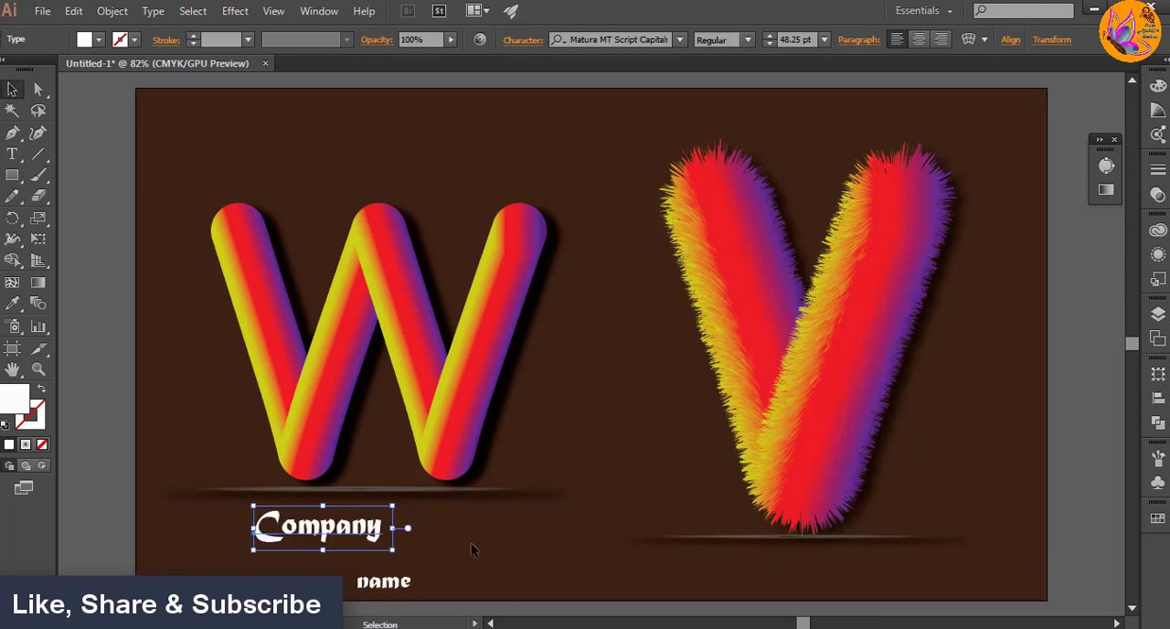
left_click(420, 583)
mouse_move(420, 583)
left_mouse_down()
mouse_move(391, 551)
mouse_move(432, 576)
left_mouse_up()
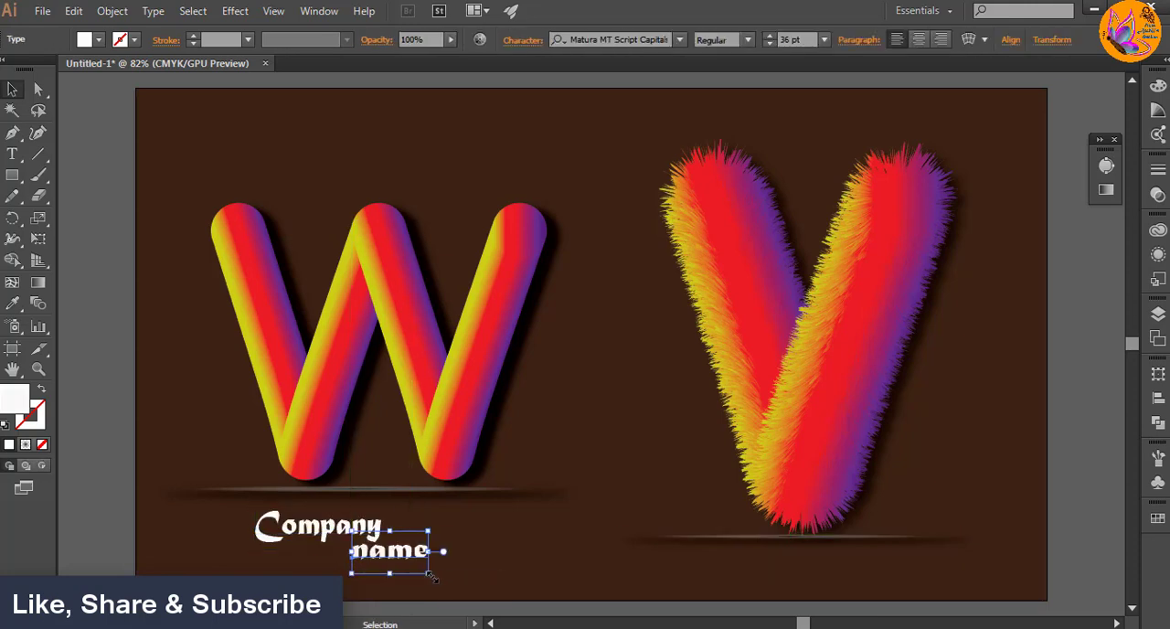
left_click(498, 576)
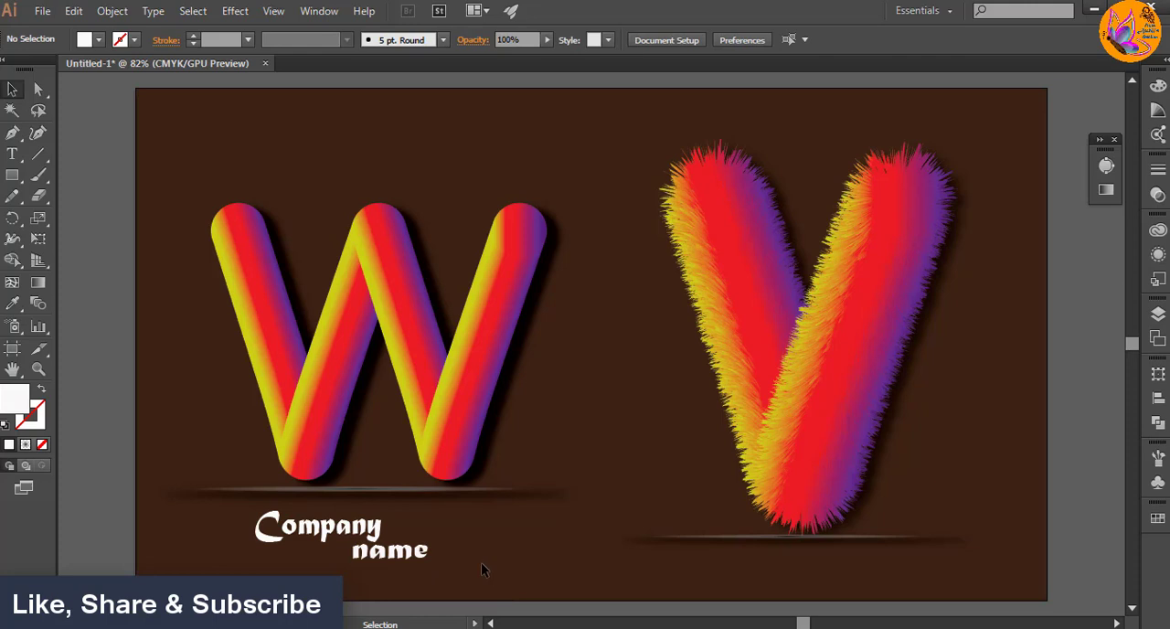
left_click_drag(235, 512, 413, 580)
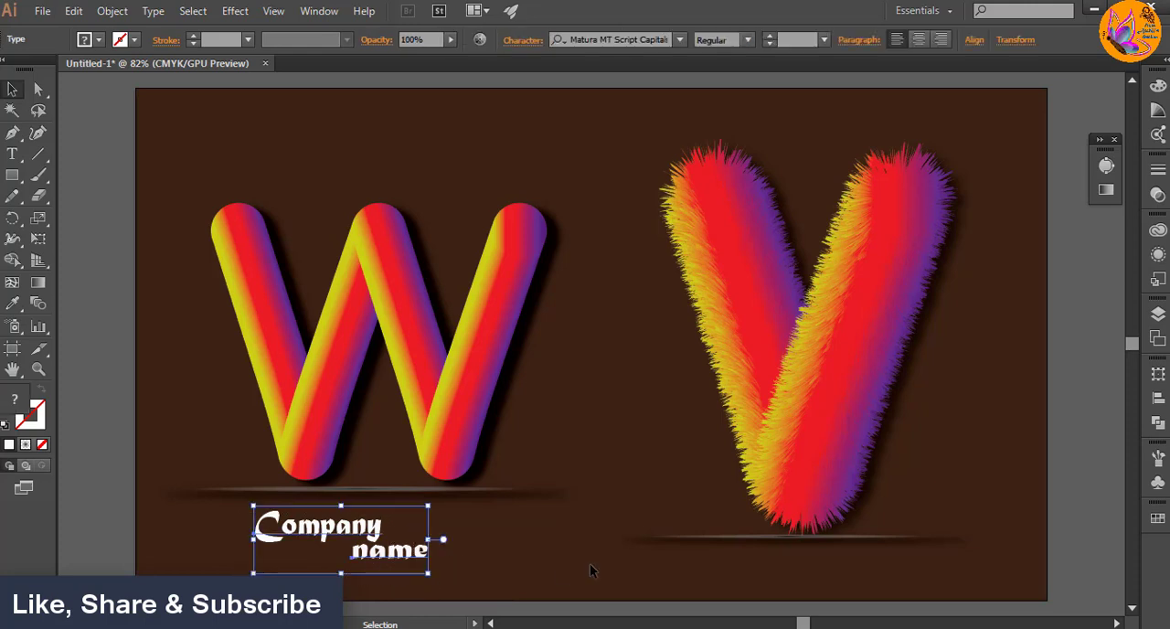
left_click(768, 591)
Step: Enlarge the furry V to about 411 by 488 px, shifting it upward, and raise its shadow ellipse about 8 px
left_click(783, 370)
left_click_drag(678, 161, 643, 131)
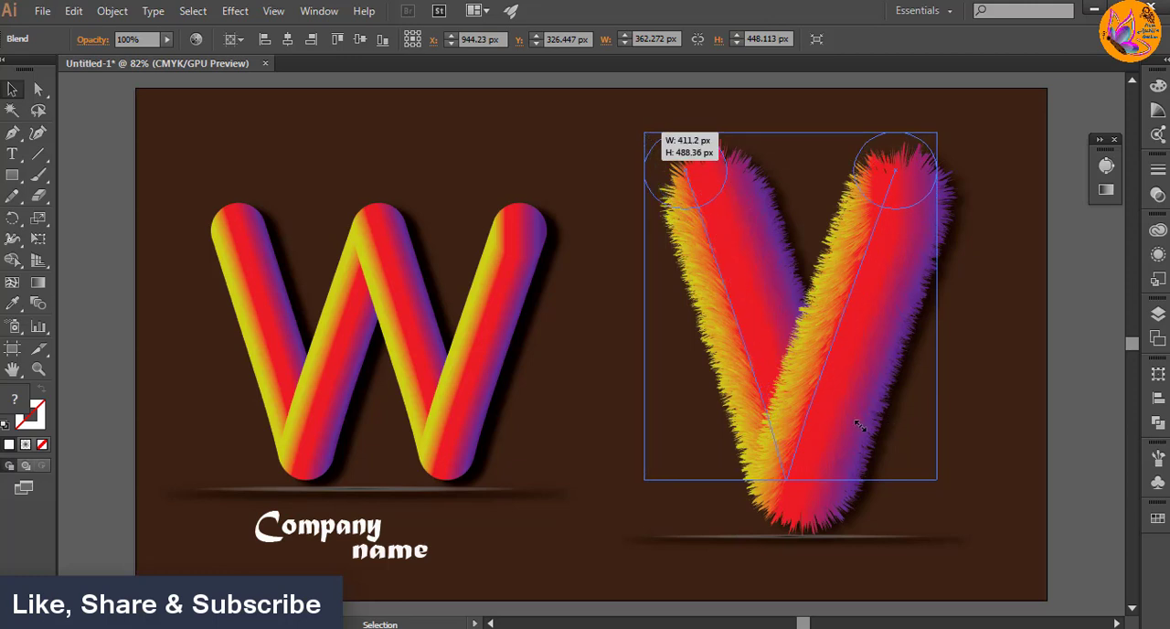
left_click_drag(861, 430, 871, 410)
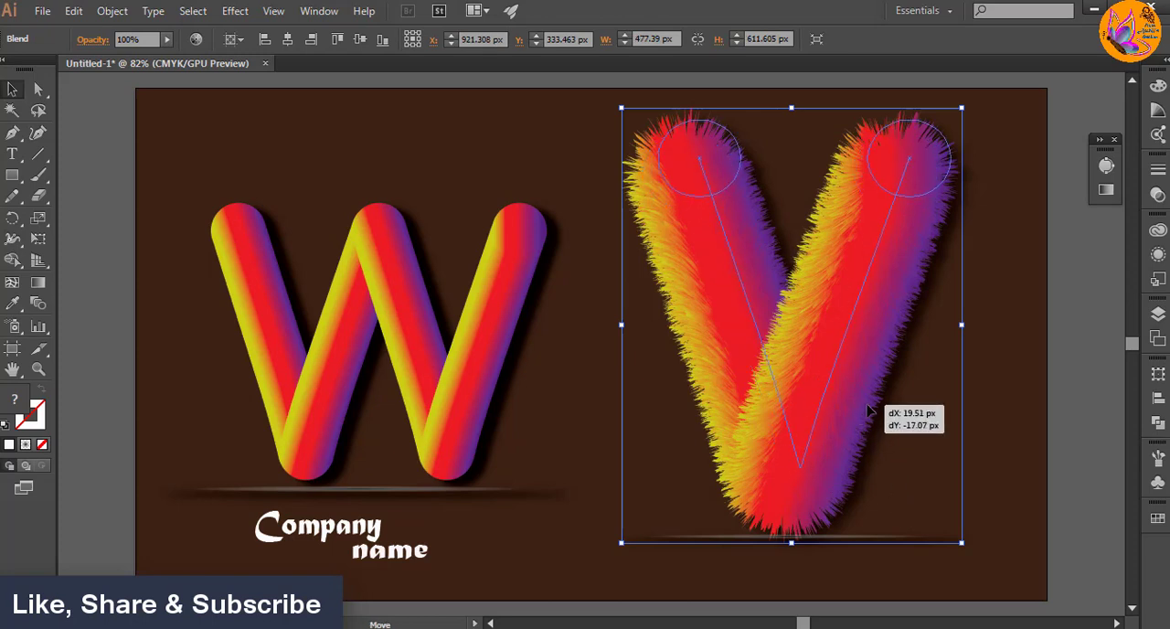
left_click(996, 478)
left_click_drag(877, 537, 878, 532)
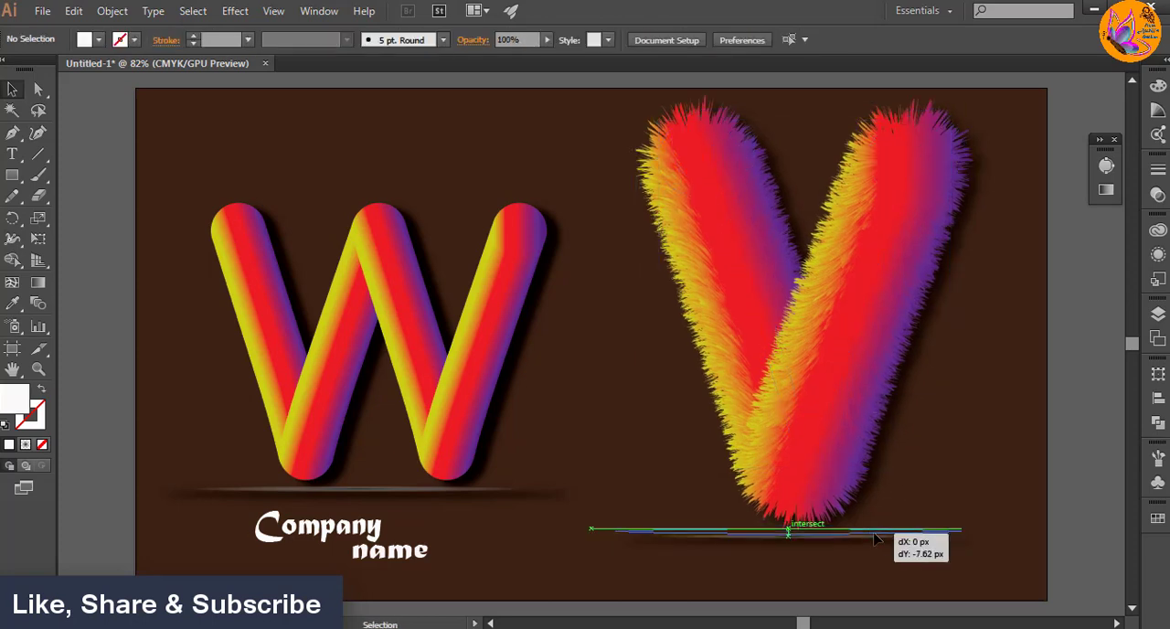
left_click(630, 573)
Step: Place a copy of the two-word Company name text beneath the V's shadow ellipse
left_click(384, 560)
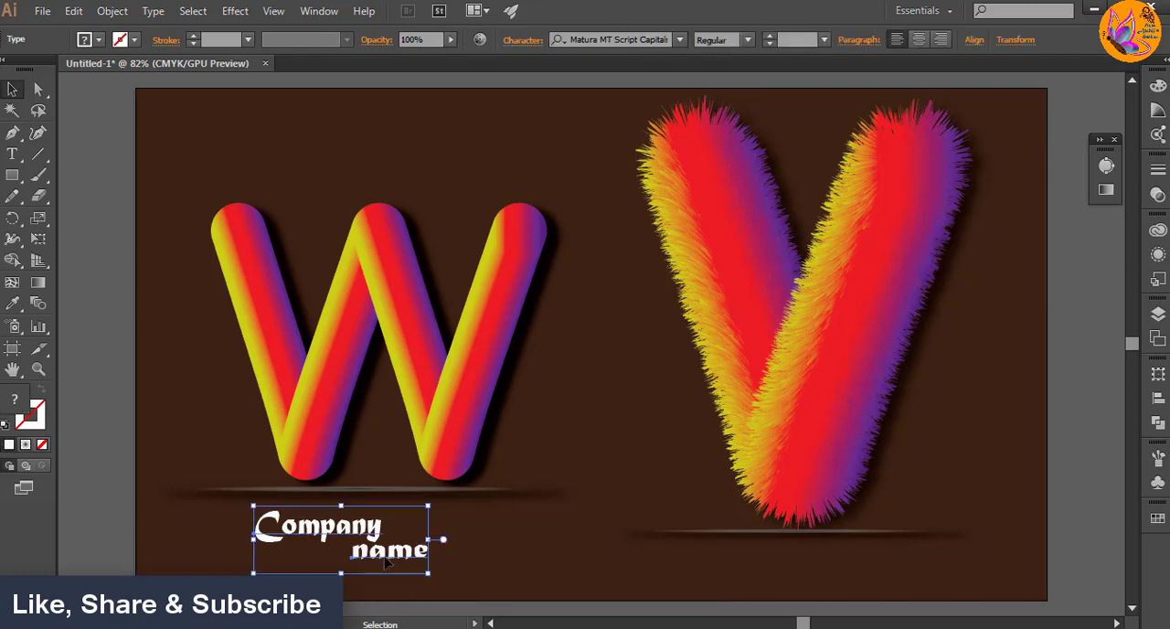
left_click_drag(385, 561, 835, 590)
left_click(1023, 445)
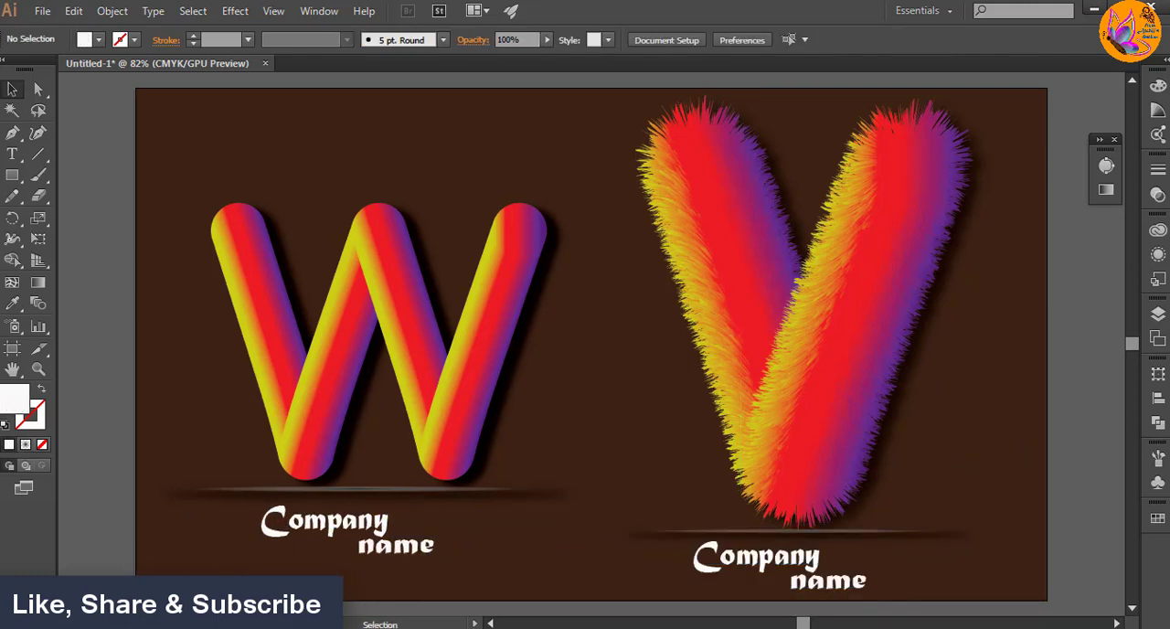